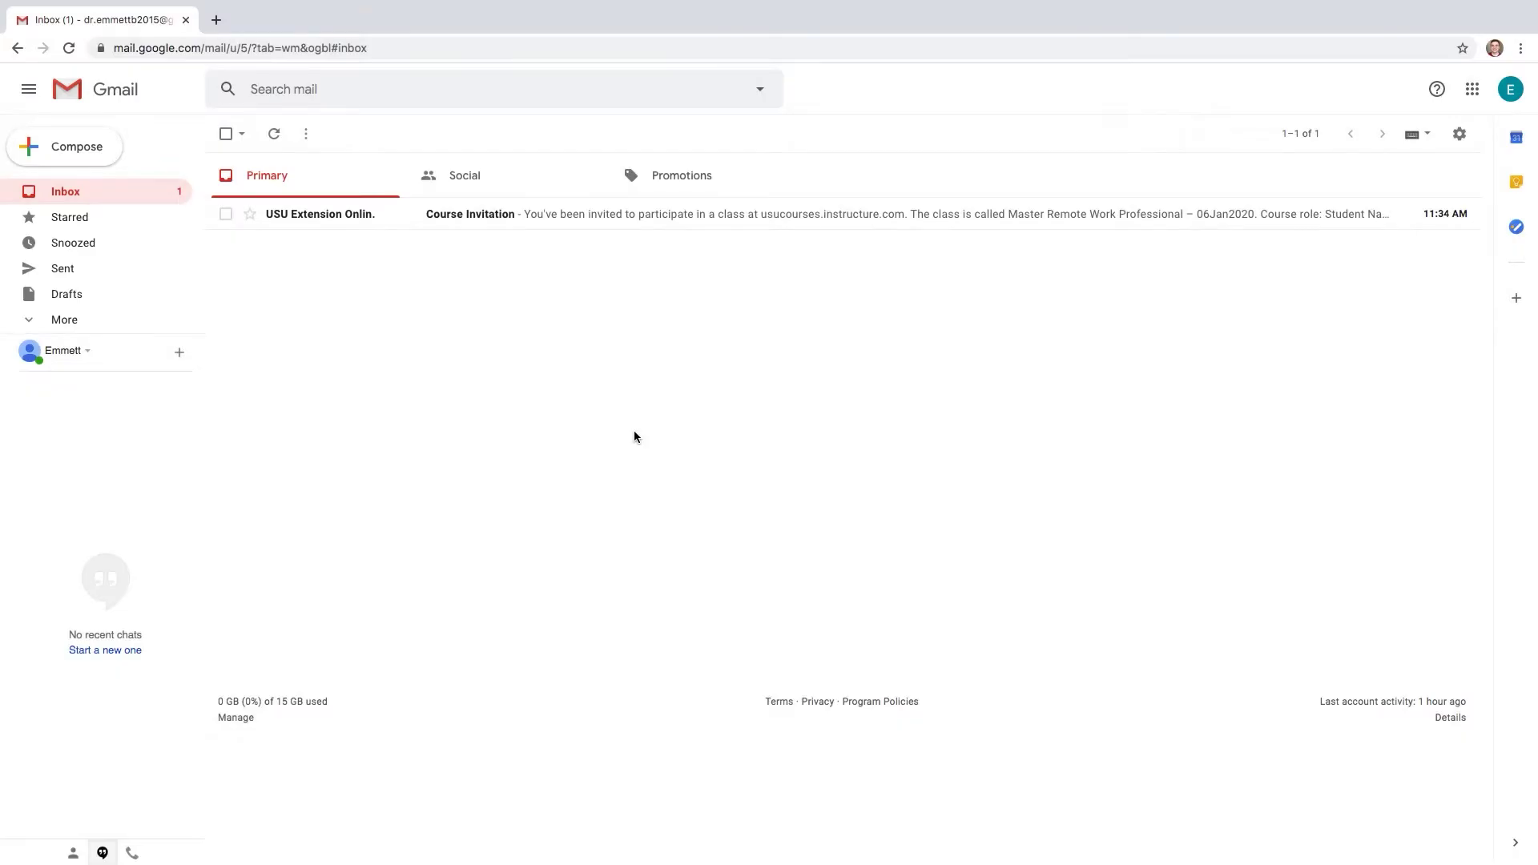
Open the Course Invitation email, then check the Spam folder under More.
{"action": "left_click", "coordinate": [732, 223]}
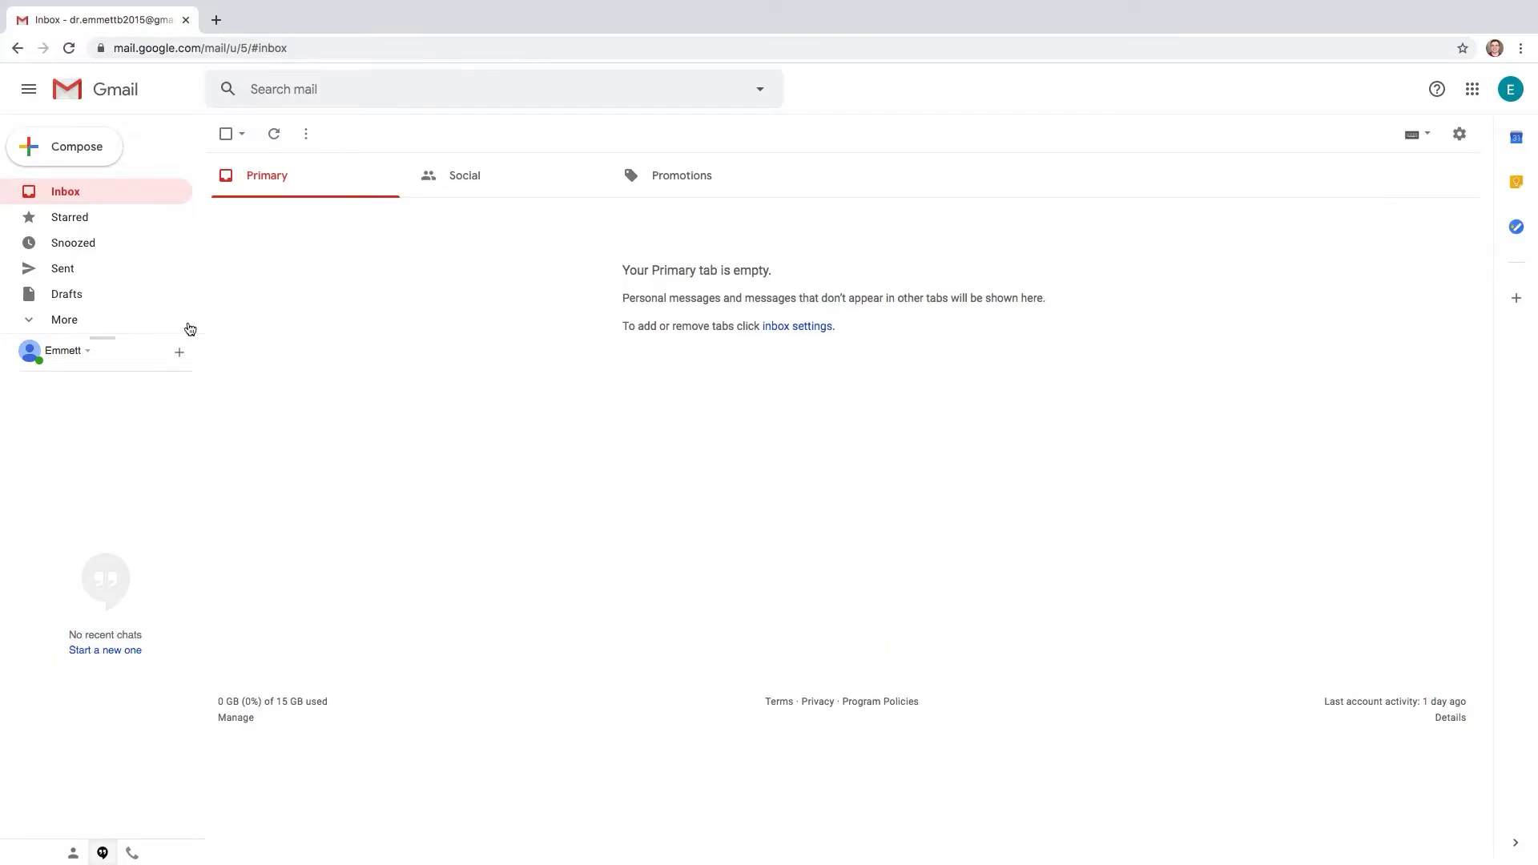
{"action": "left_click", "coordinate": [64, 320]}
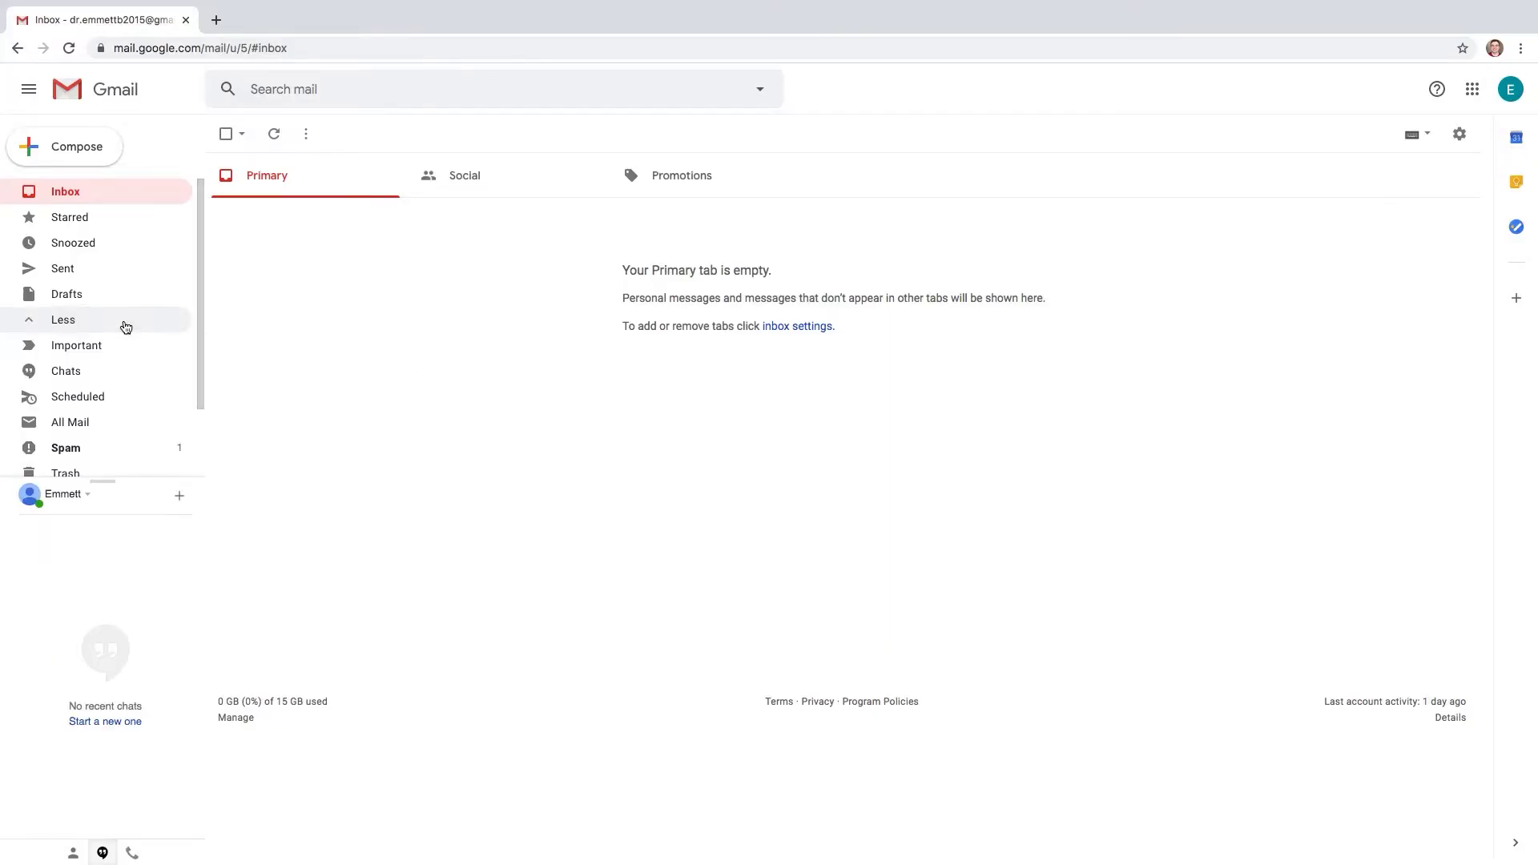
{"action": "left_click", "coordinate": [114, 443]}
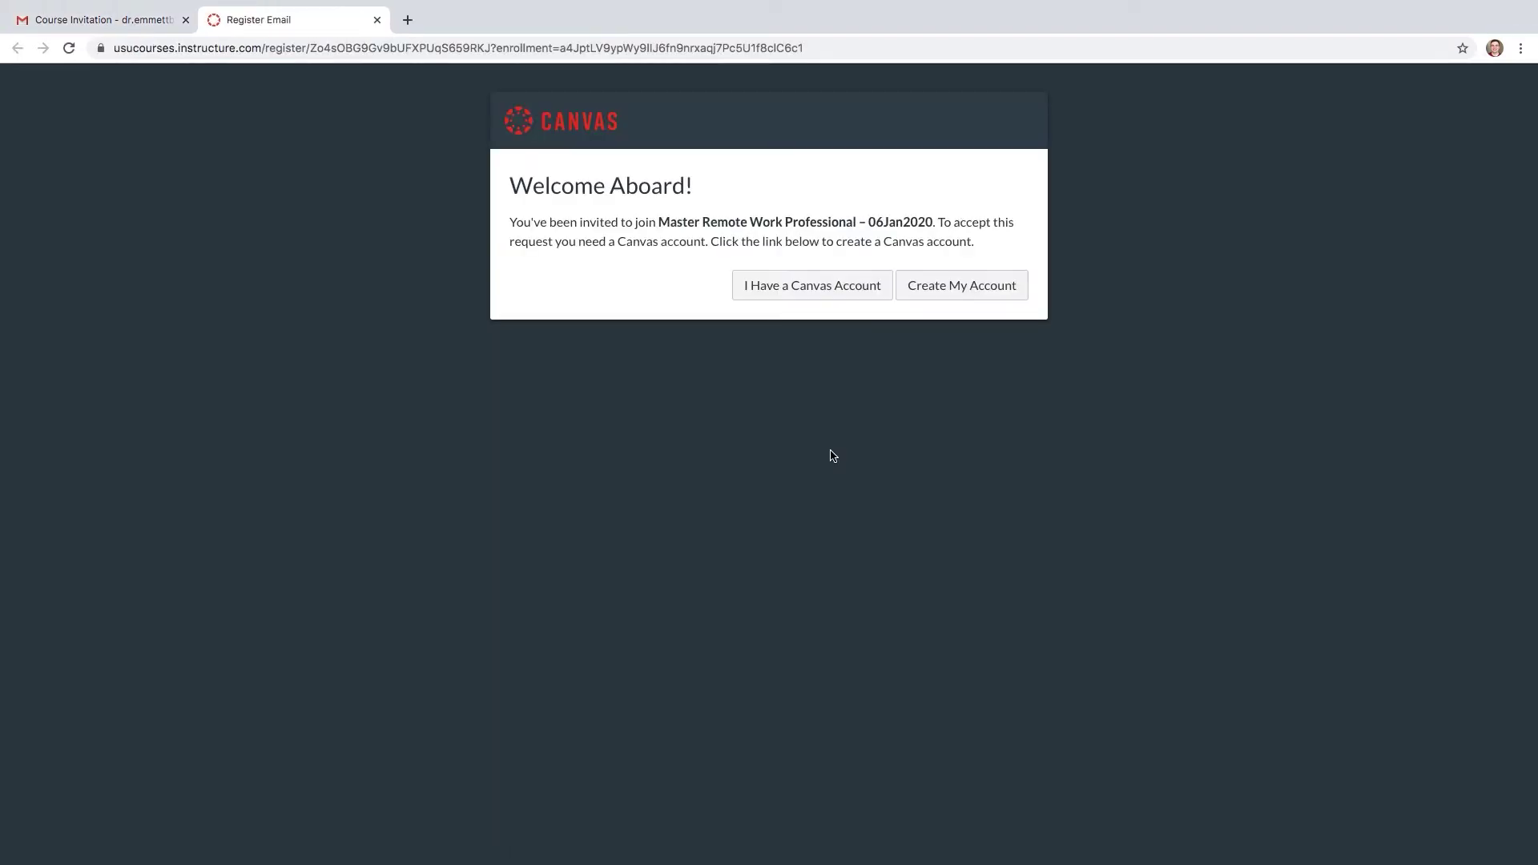
Create a new Canvas account with a password and accept the Acceptable Use Policy.
{"action": "left_click", "coordinate": [945, 289]}
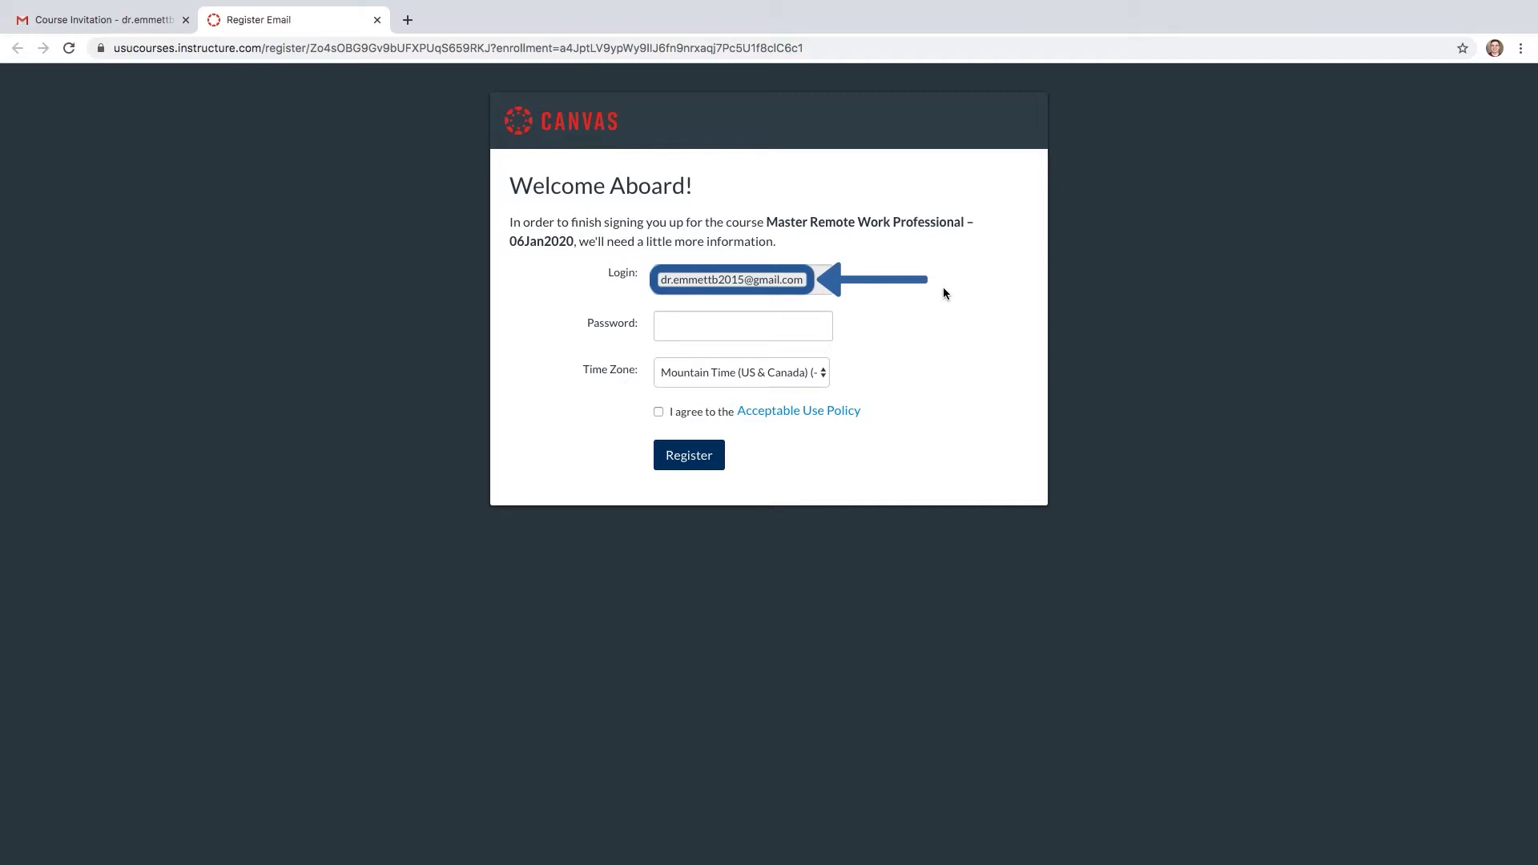
{"action": "left_click", "coordinate": [784, 328]}
{"action": "type", "text": "••••••••••"}
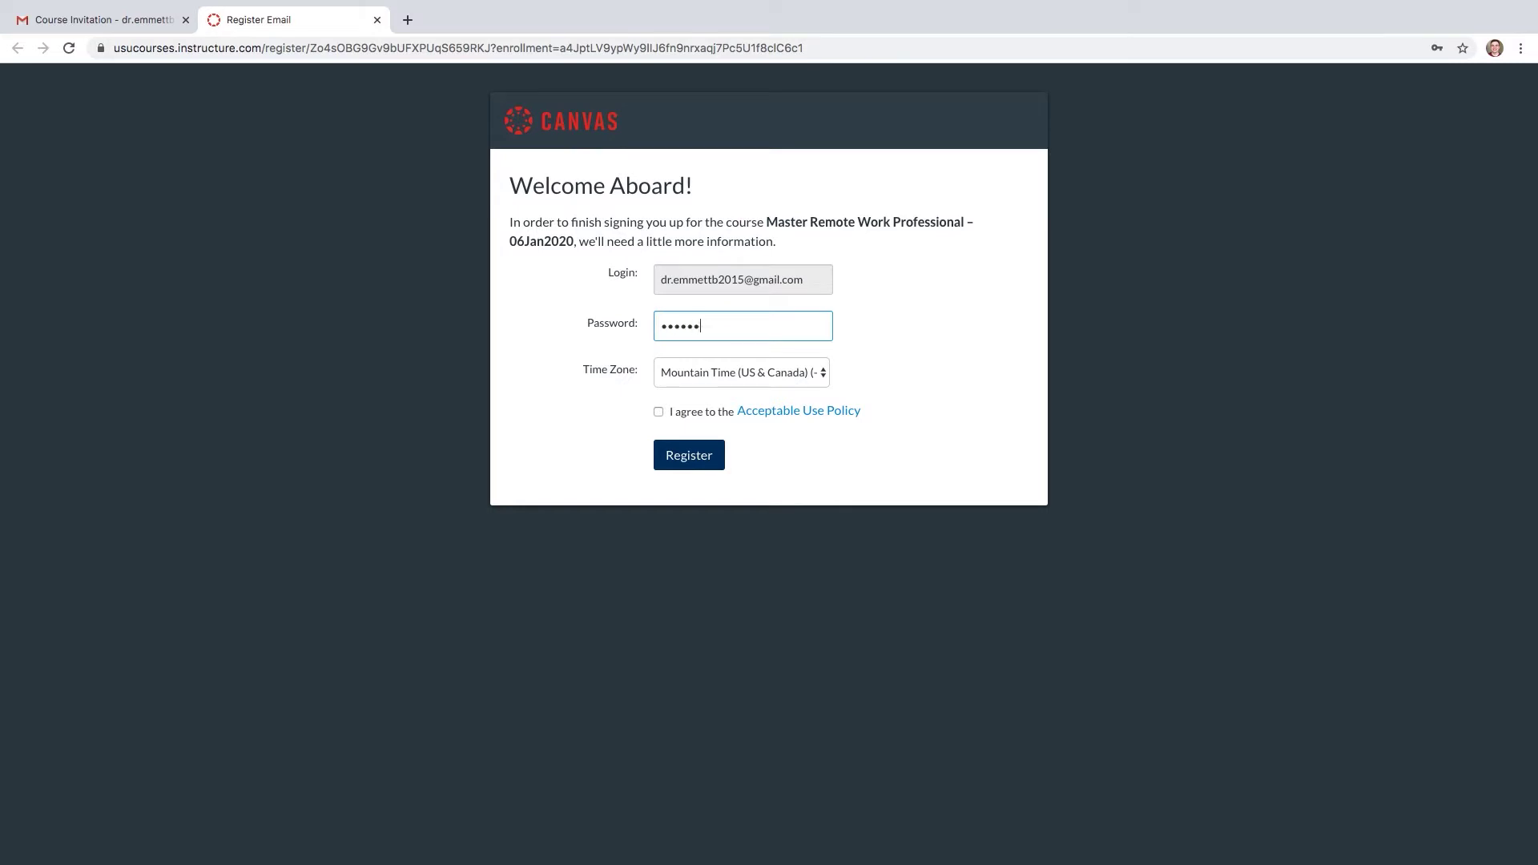
{"action": "type", "text": "••"}
{"action": "left_click", "coordinate": [660, 414]}
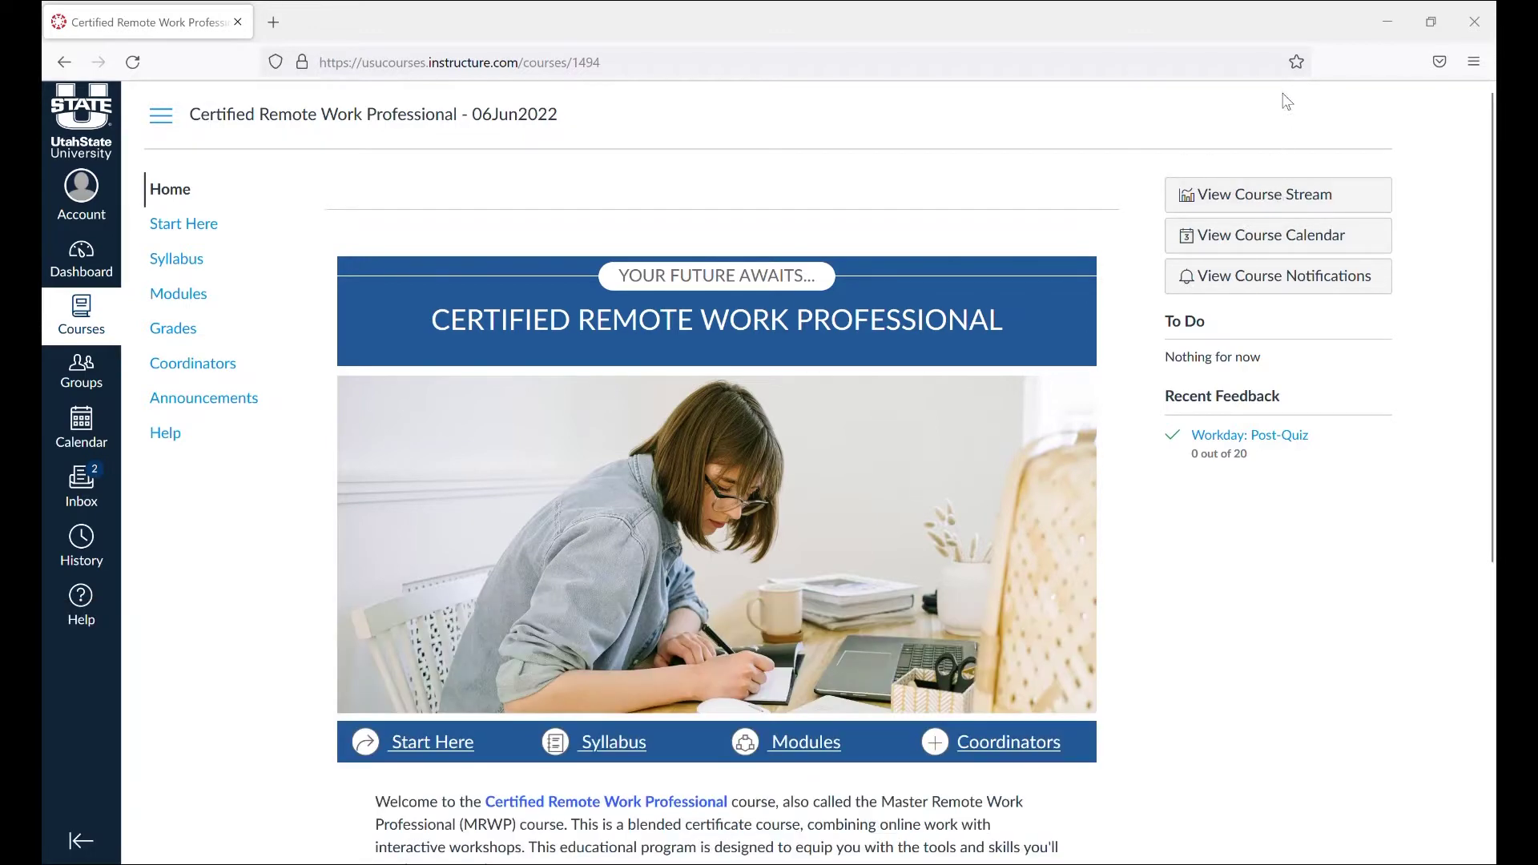
Save the Certified Remote Work Professional home page as a Firefox bookmark.
{"action": "left_click", "coordinate": [1297, 62]}
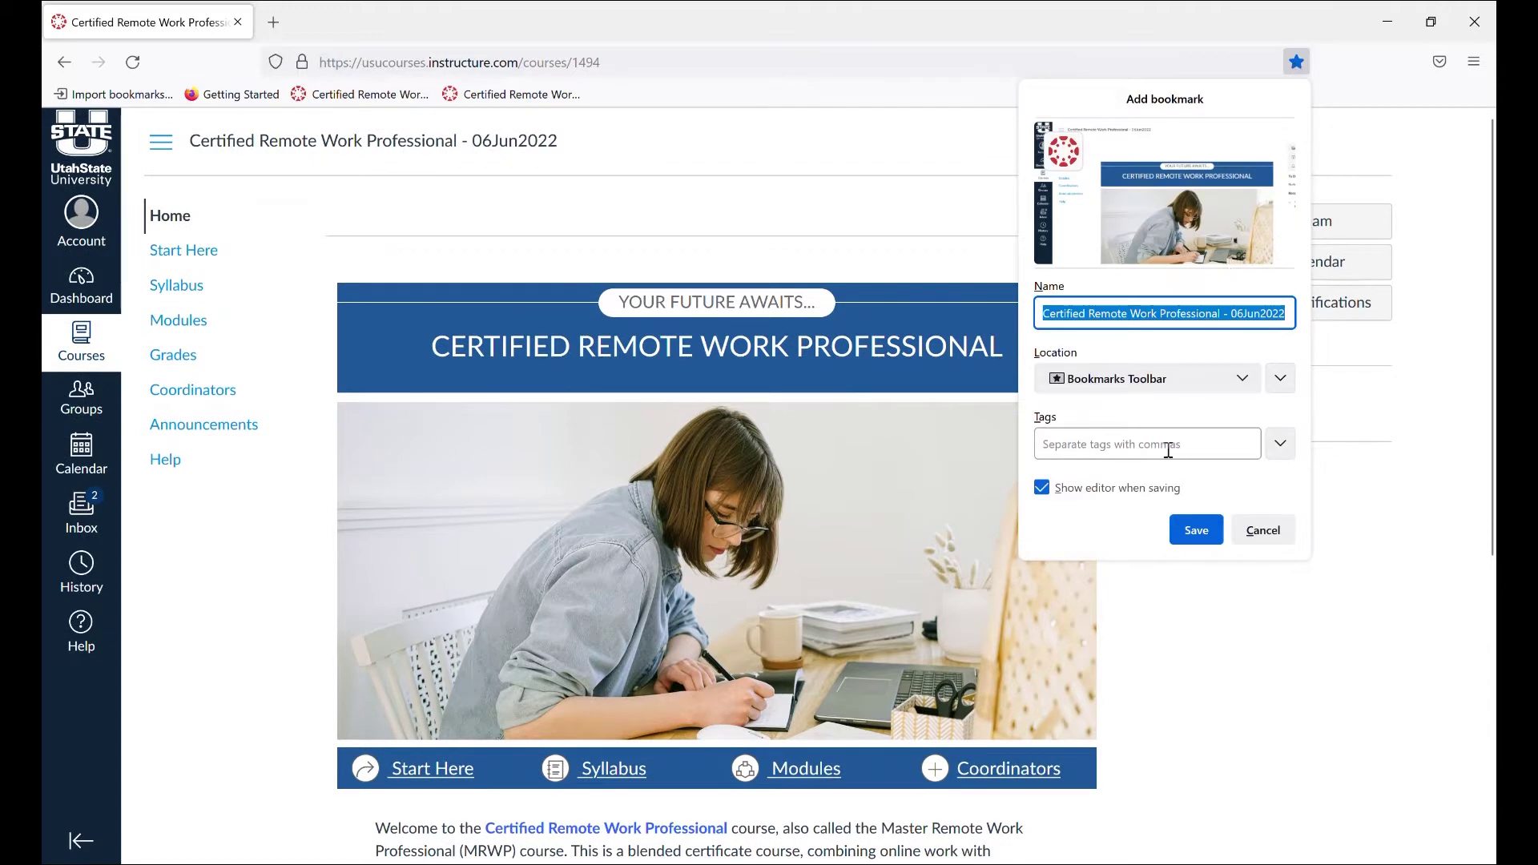
{"action": "left_click", "coordinate": [1201, 530]}
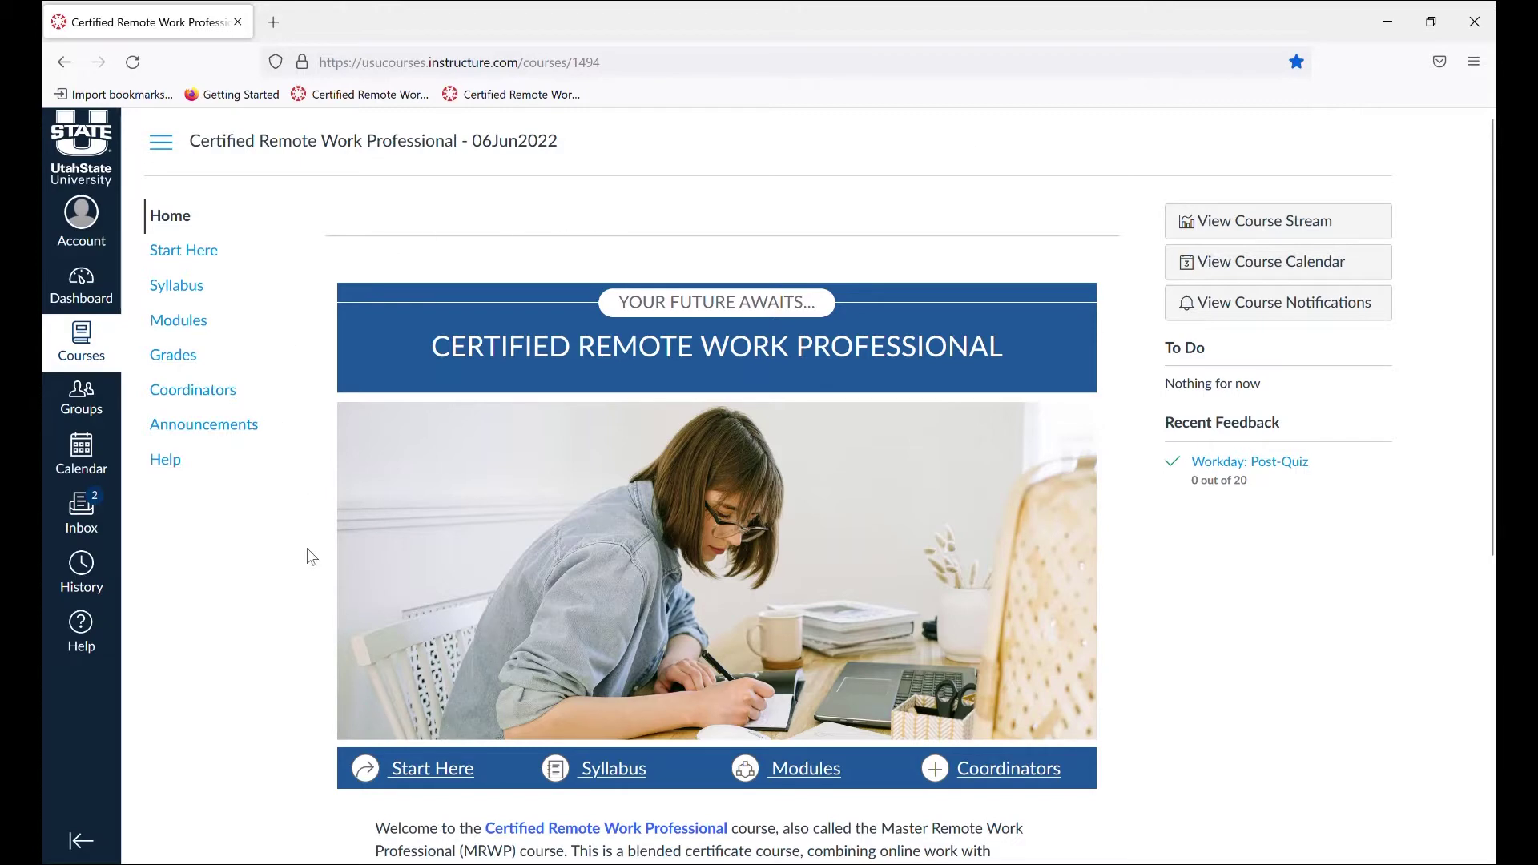
{"action": "scroll", "coordinate": [309, 562], "scroll_direction": "down", "scroll_amount": 2}
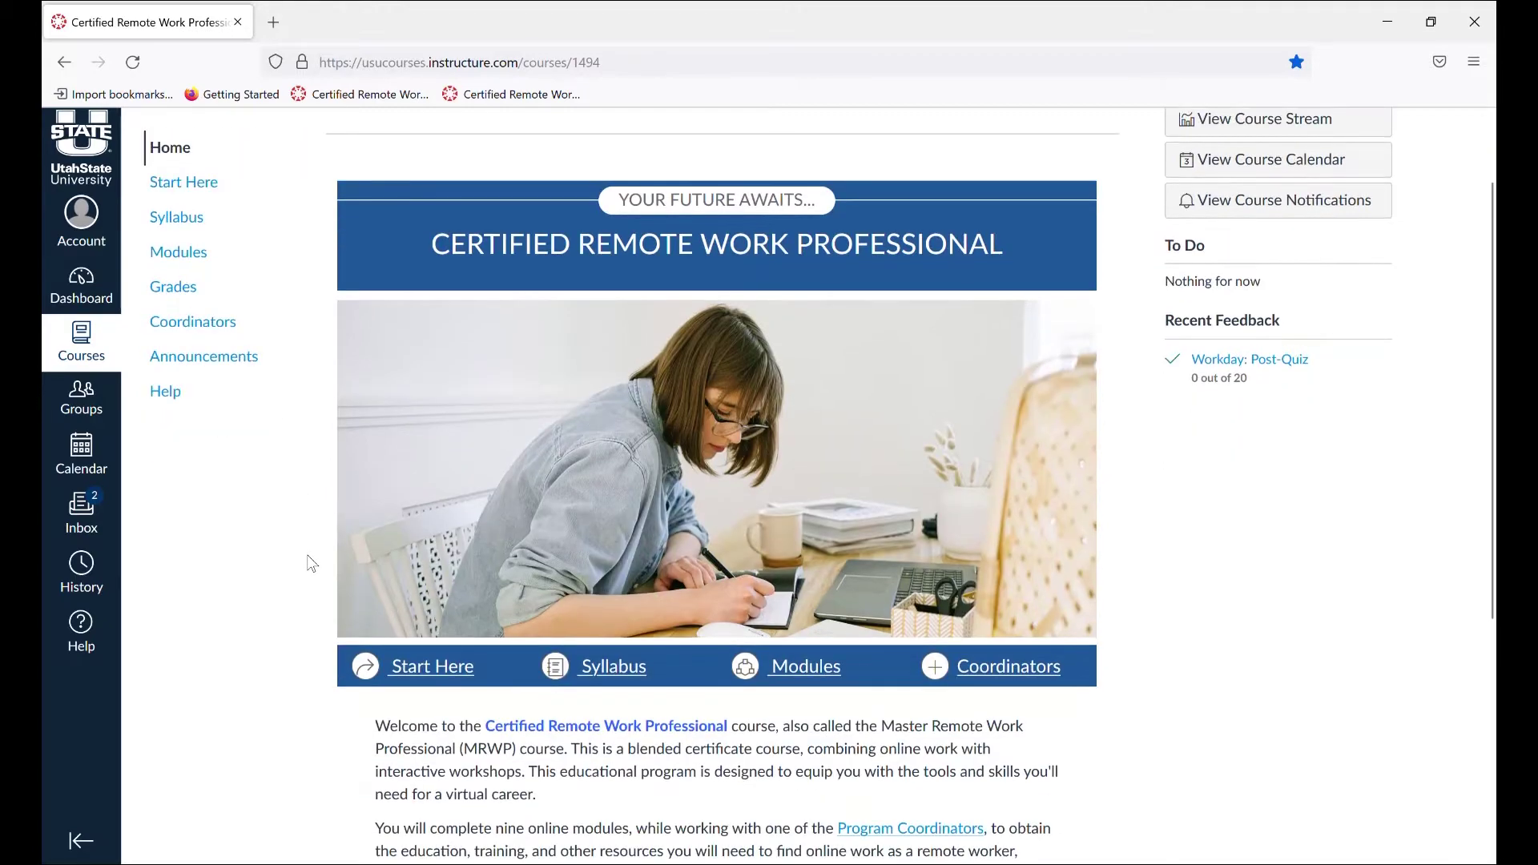
{"action": "scroll", "coordinate": [310, 563], "scroll_direction": "down", "scroll_amount": 2}
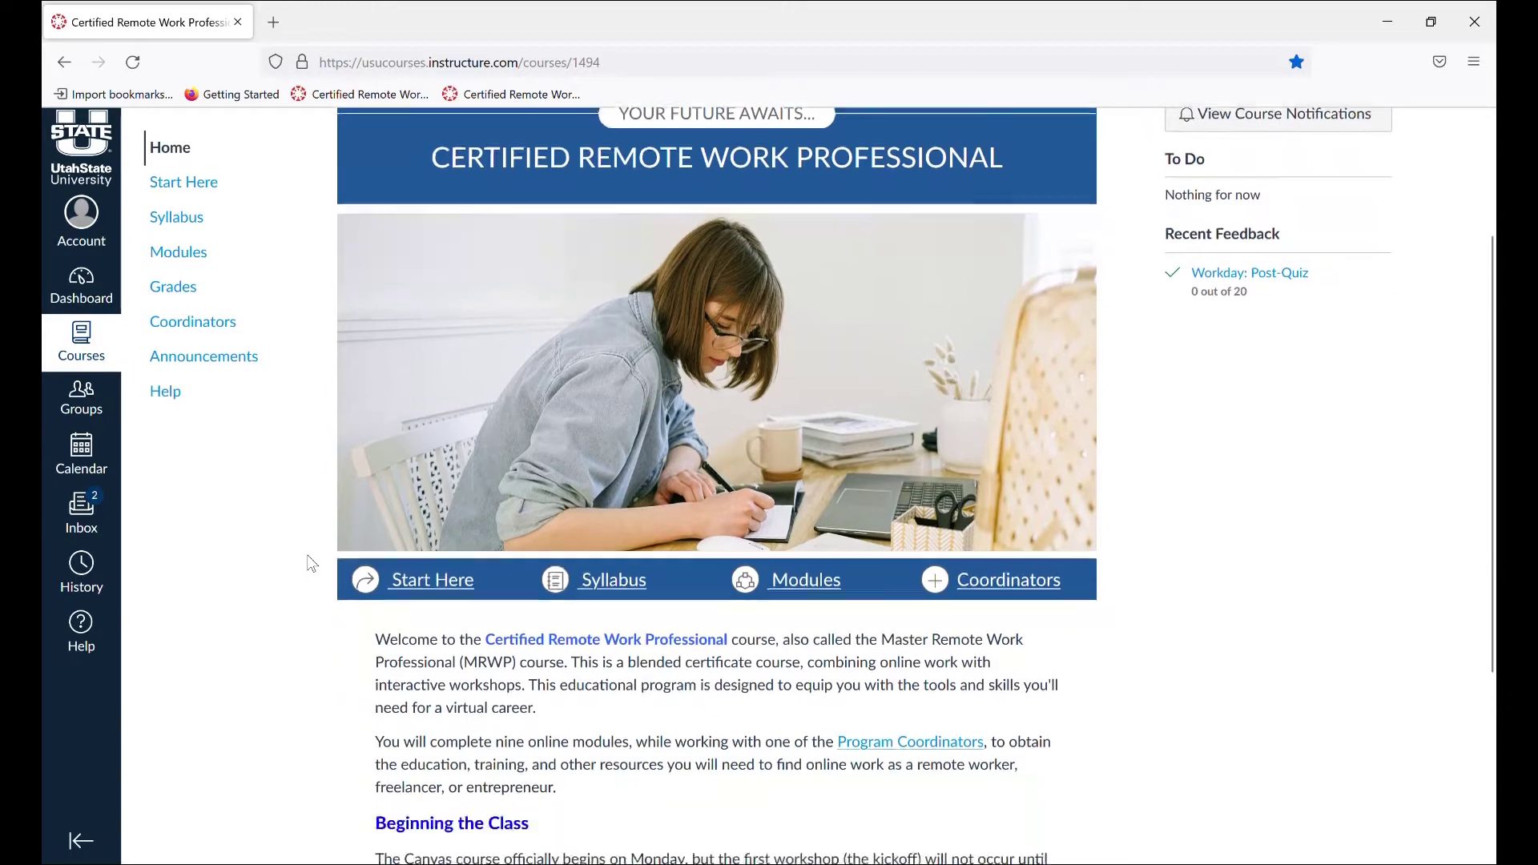
{"action": "scroll", "coordinate": [309, 562], "scroll_direction": "down", "scroll_amount": 2}
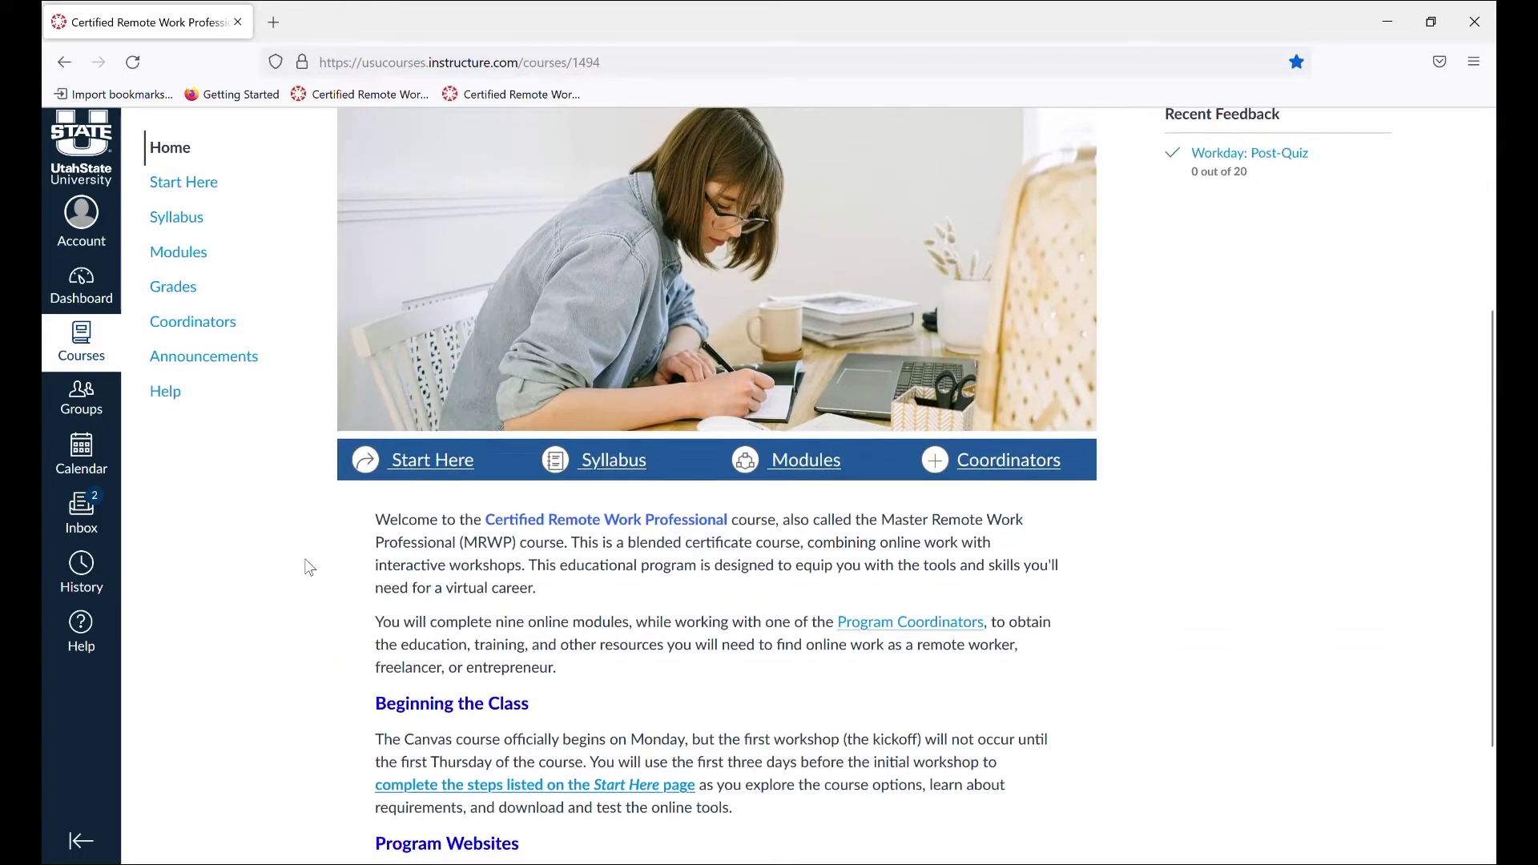
{"action": "scroll", "coordinate": [310, 563], "scroll_direction": "down", "scroll_amount": 2}
{"action": "scroll", "coordinate": [309, 566], "scroll_direction": "down", "scroll_amount": 2}
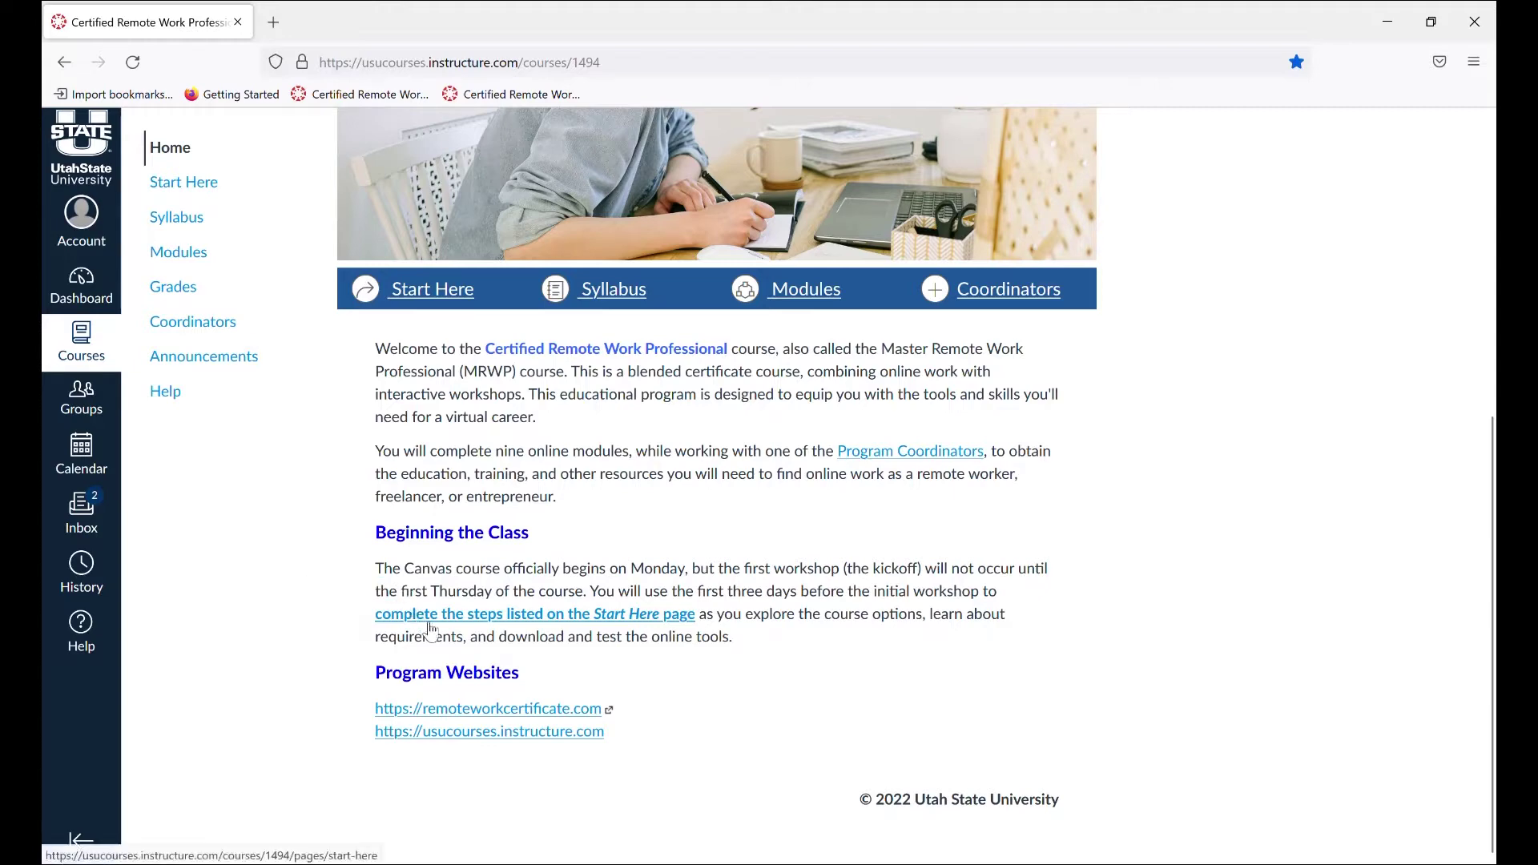
{"action": "scroll", "coordinate": [363, 546], "scroll_direction": "up", "scroll_amount": 3}
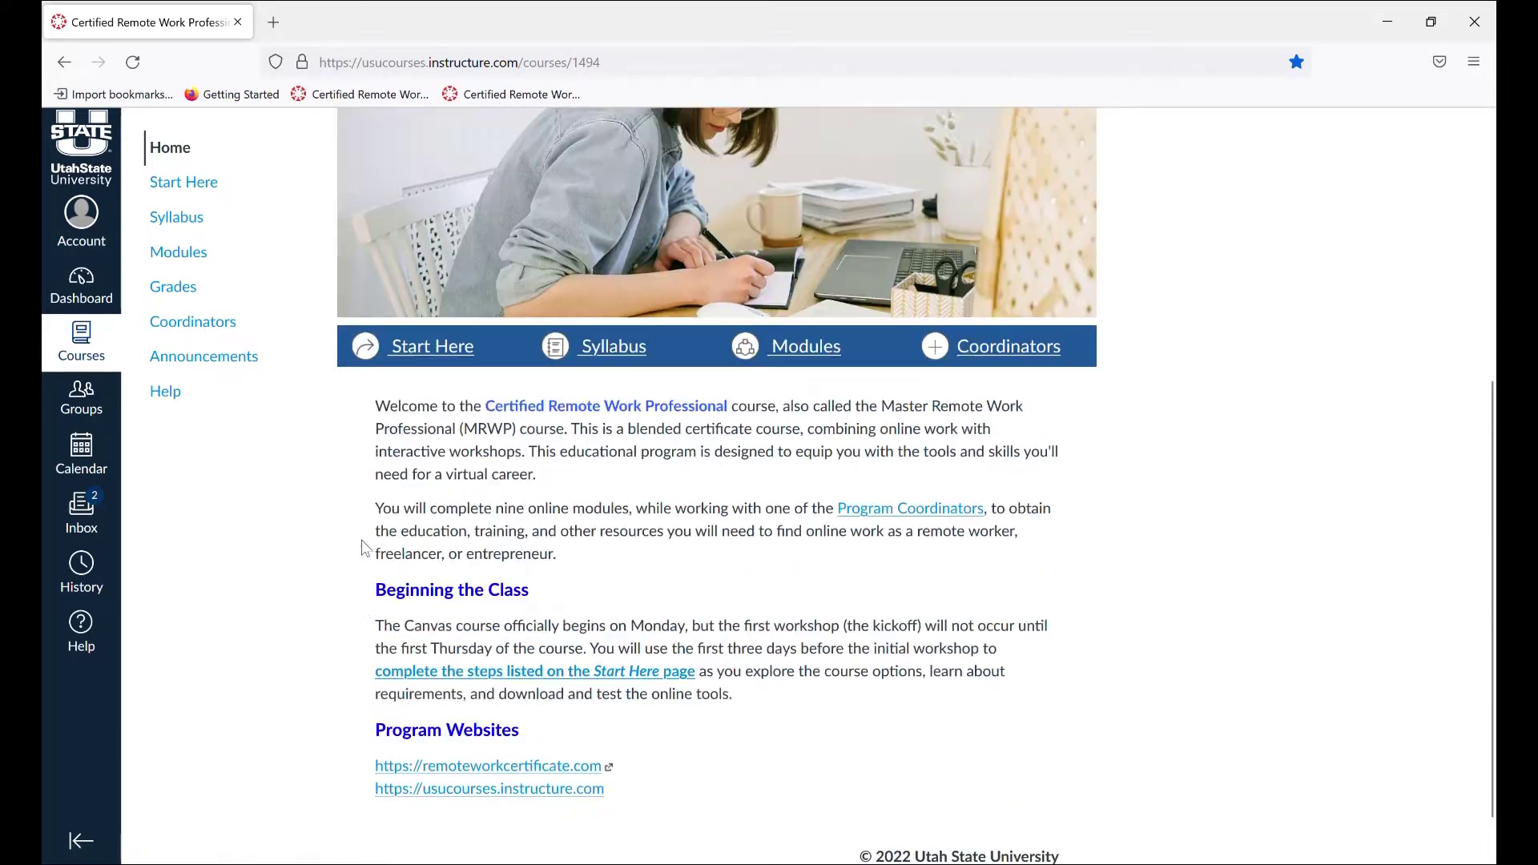
{"action": "scroll", "coordinate": [363, 546], "scroll_direction": "up", "scroll_amount": 2}
{"action": "scroll", "coordinate": [363, 546], "scroll_direction": "up", "scroll_amount": 1}
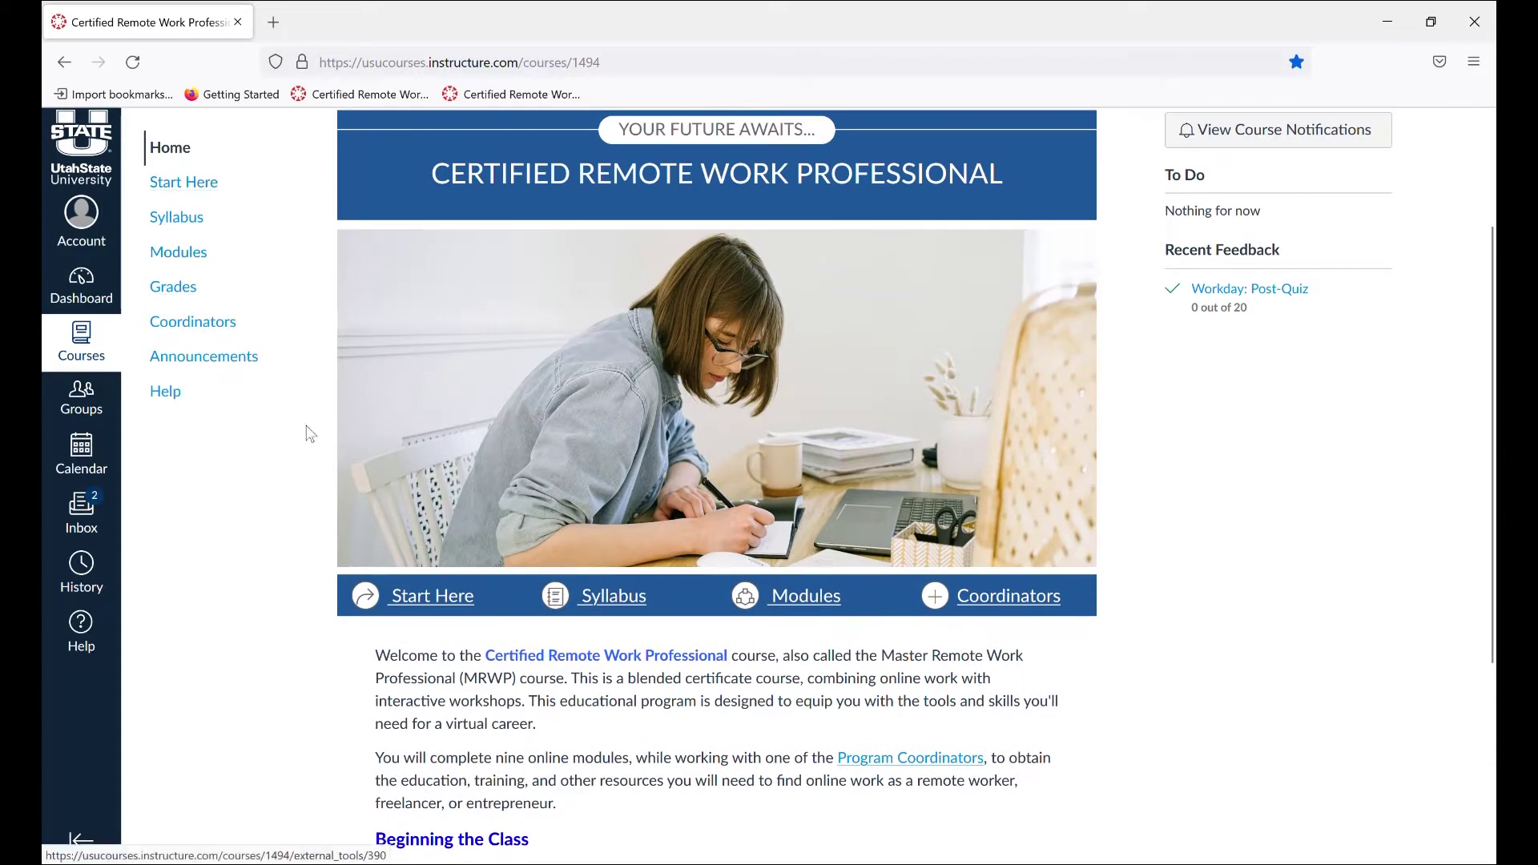
Go to the Start Here page from the course home page banner.
{"action": "left_click", "coordinate": [433, 598]}
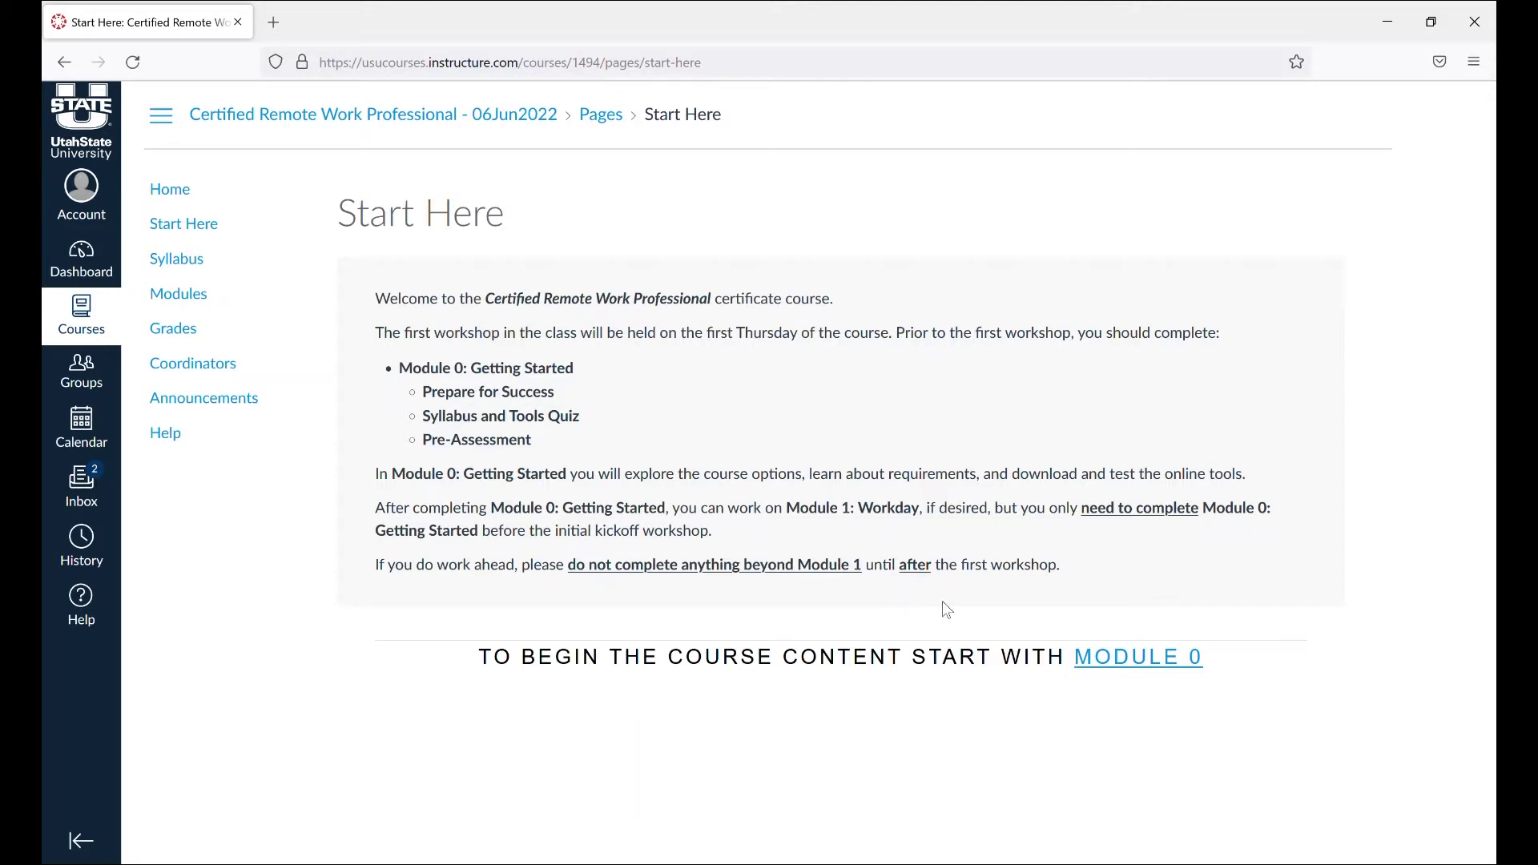
Go to Module 0 and open its Prepare for Success lesson.
{"action": "left_click", "coordinate": [1131, 663]}
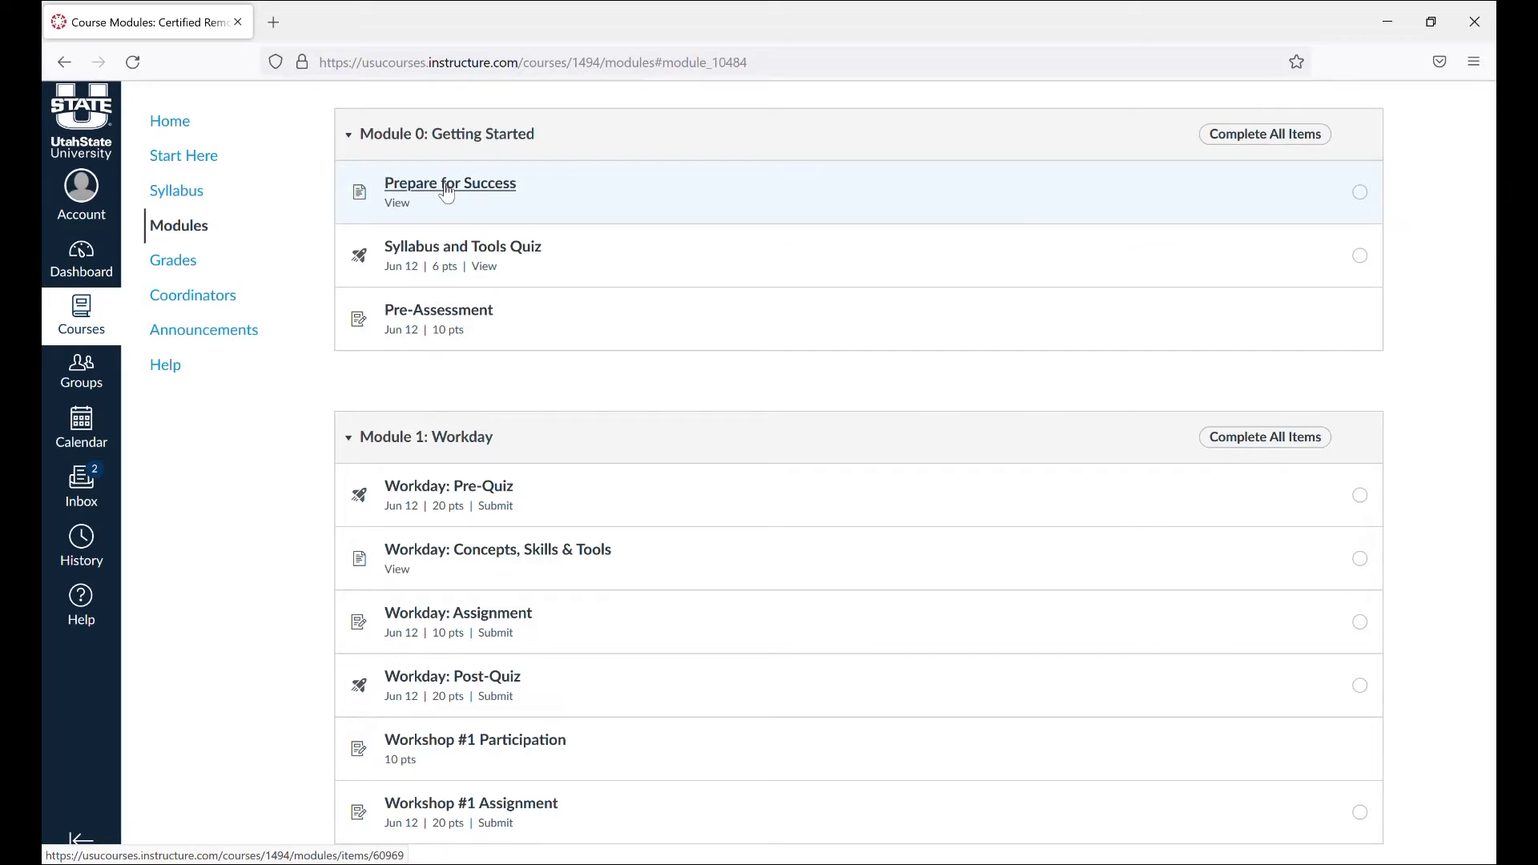
{"action": "left_click", "coordinate": [447, 188]}
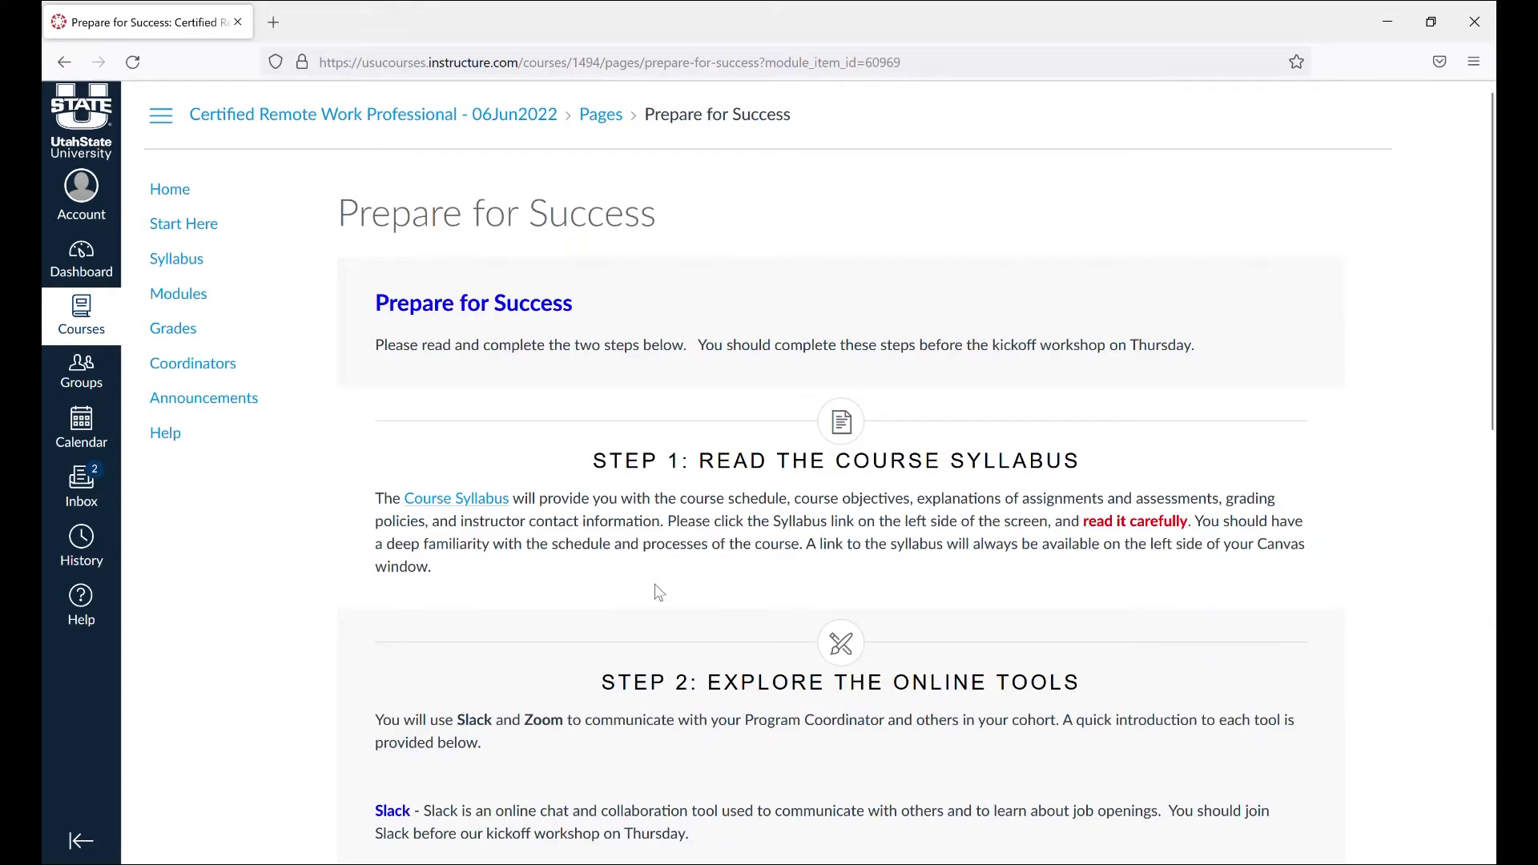
Open the course syllabus, then go back to Prepare for Success in Module 0.
{"action": "left_click", "coordinate": [496, 499]}
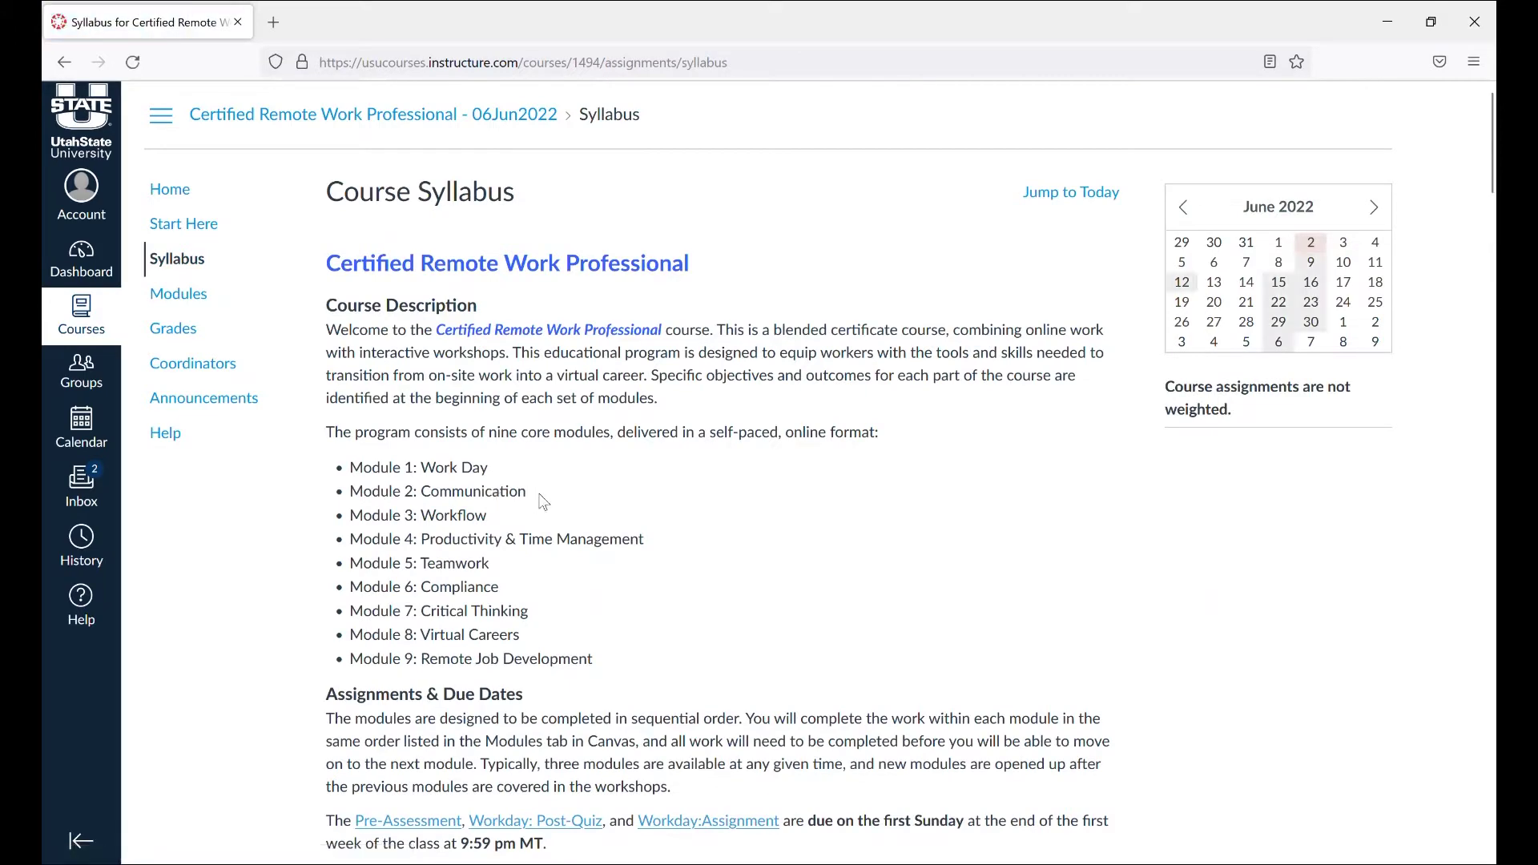
{"action": "scroll", "coordinate": [725, 494], "scroll_direction": "down", "scroll_amount": 2}
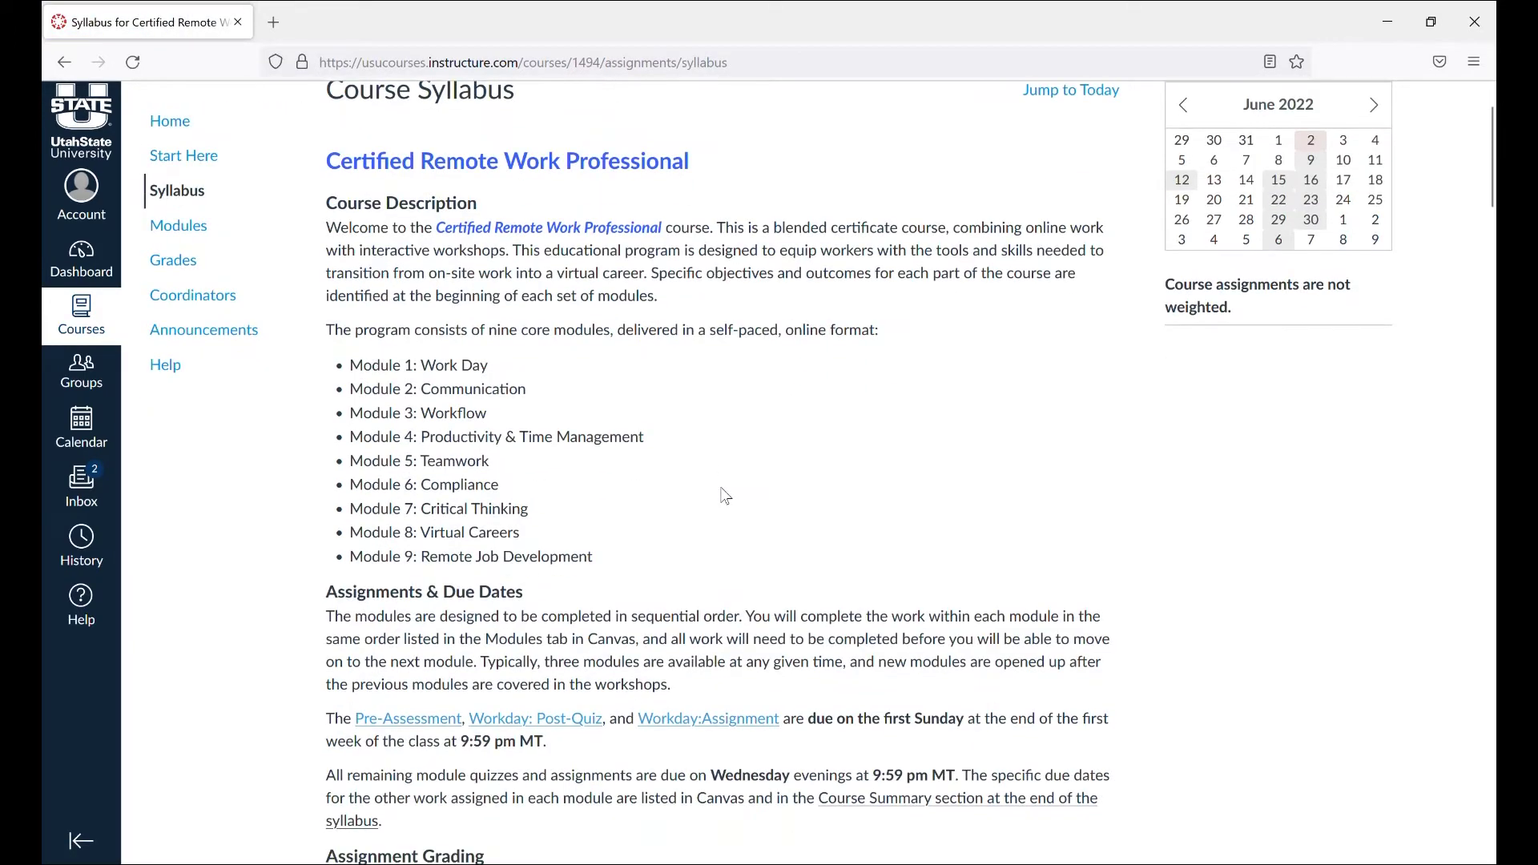
{"action": "scroll", "coordinate": [724, 493], "scroll_direction": "down", "scroll_amount": 2}
{"action": "scroll", "coordinate": [725, 494], "scroll_direction": "down", "scroll_amount": 2}
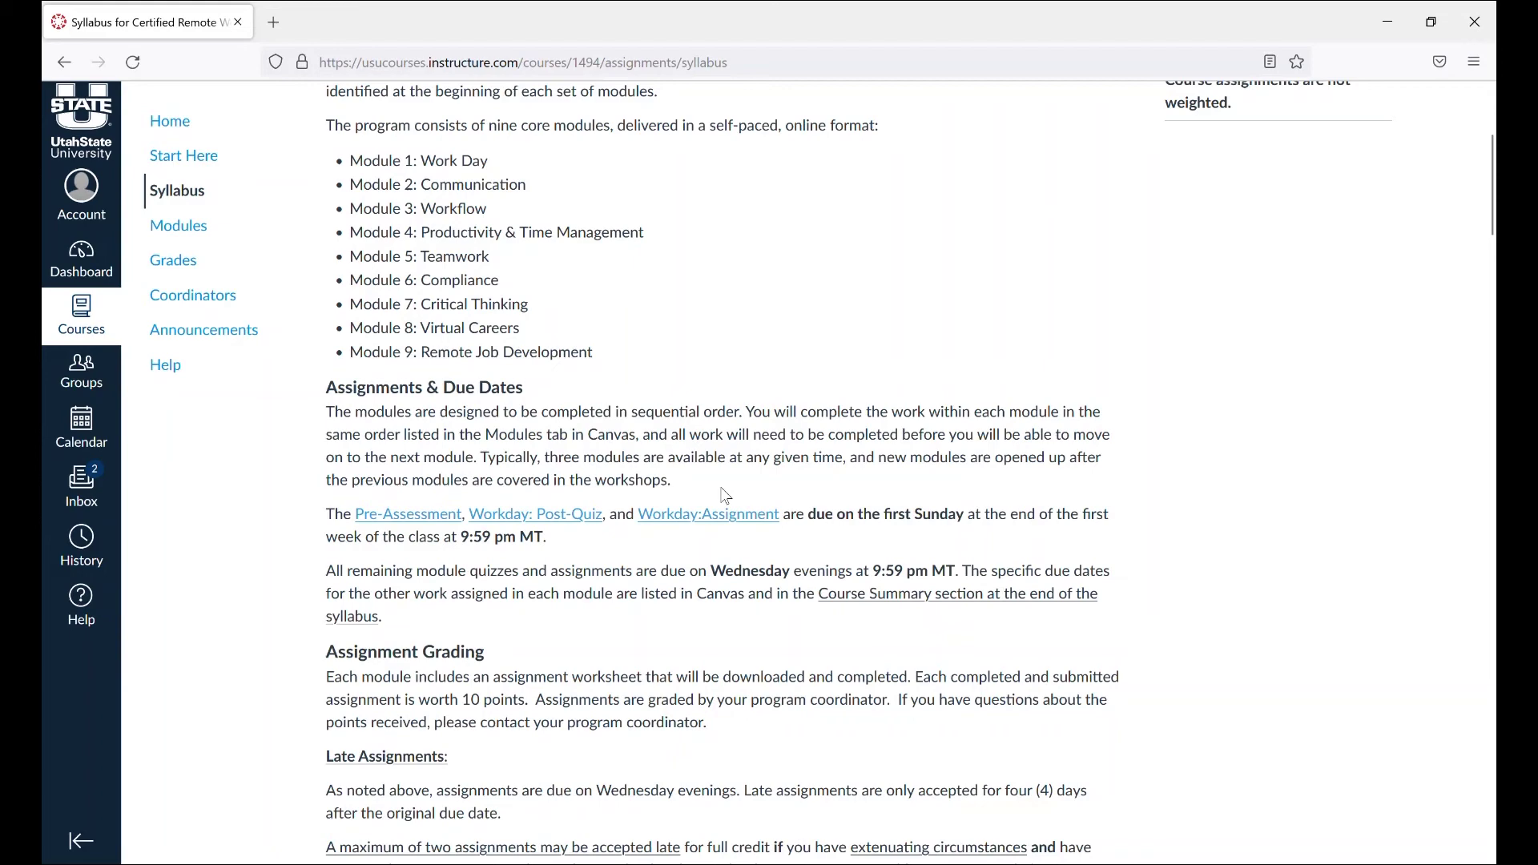
{"action": "scroll", "coordinate": [724, 494], "scroll_direction": "down", "scroll_amount": 1}
{"action": "scroll", "coordinate": [725, 493], "scroll_direction": "down", "scroll_amount": 1}
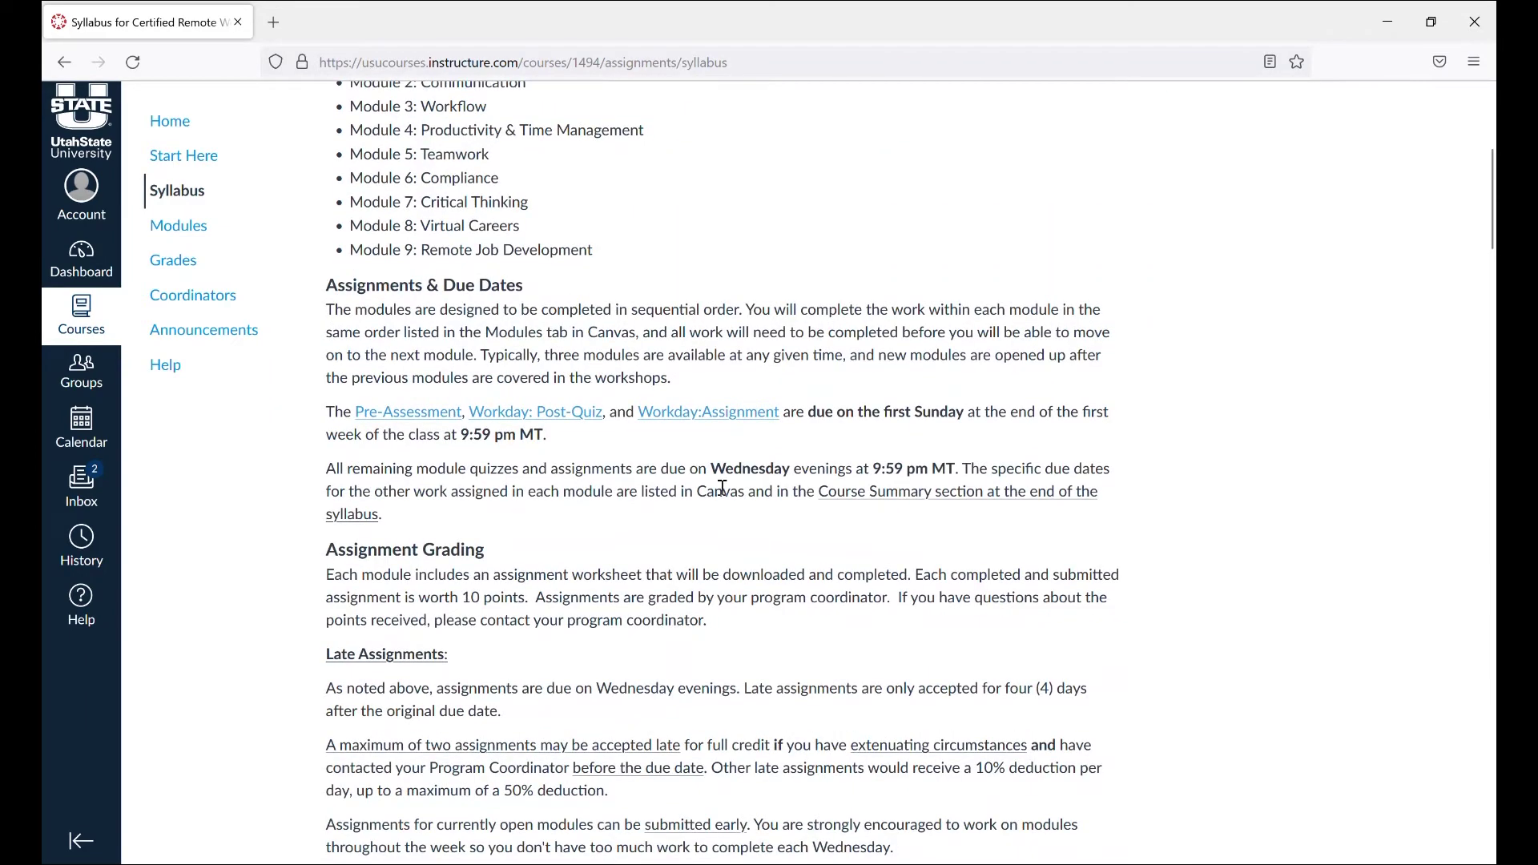
{"action": "scroll", "coordinate": [722, 489], "scroll_direction": "down", "scroll_amount": 1}
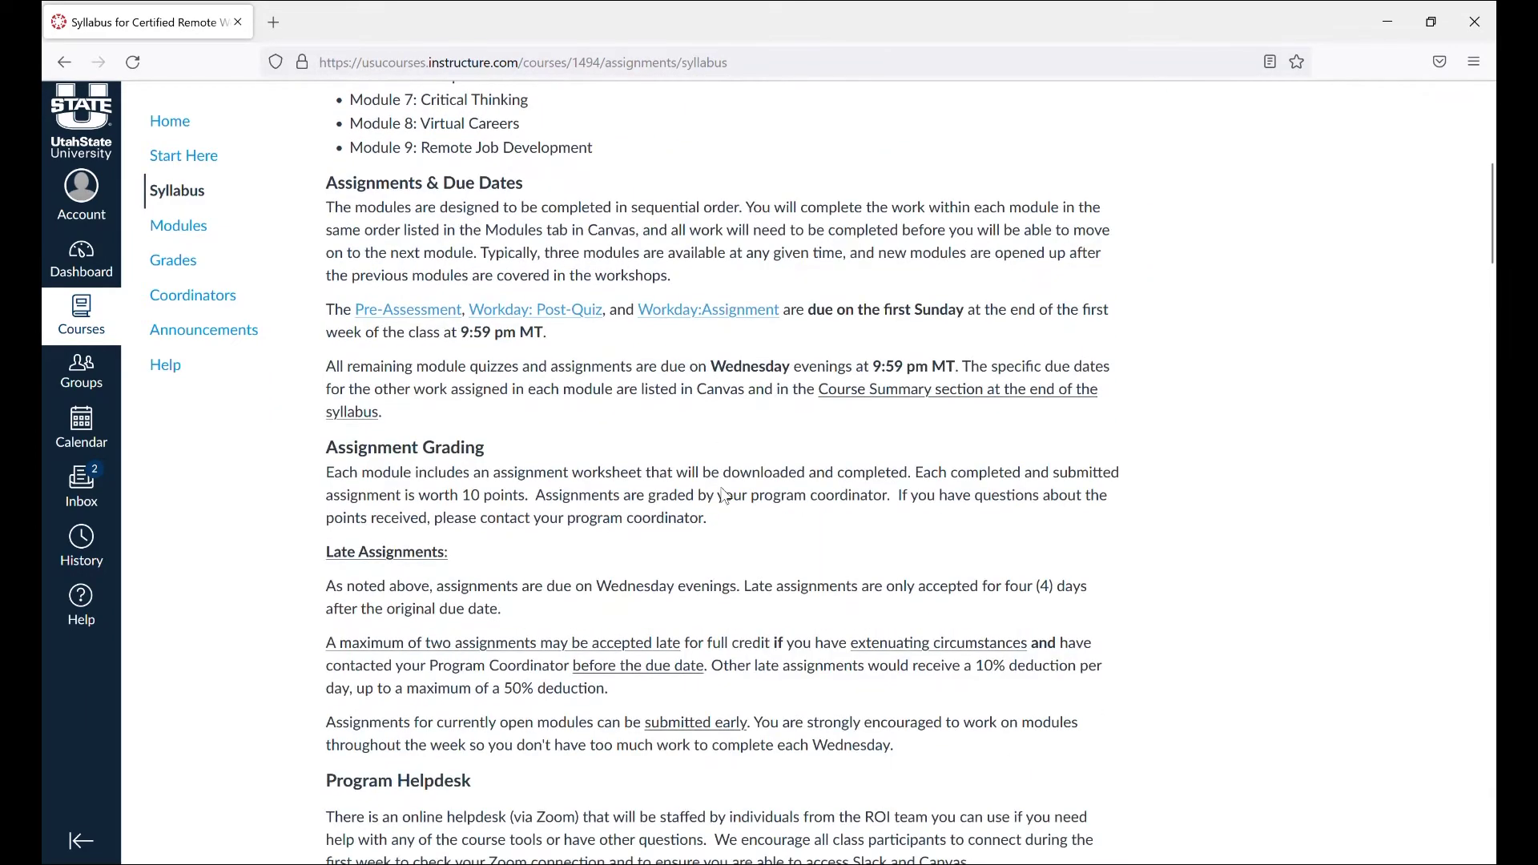
{"action": "scroll", "coordinate": [725, 494], "scroll_direction": "down", "scroll_amount": 2}
{"action": "scroll", "coordinate": [725, 495], "scroll_direction": "down", "scroll_amount": 1}
{"action": "scroll", "coordinate": [725, 495], "scroll_direction": "down", "scroll_amount": 1}
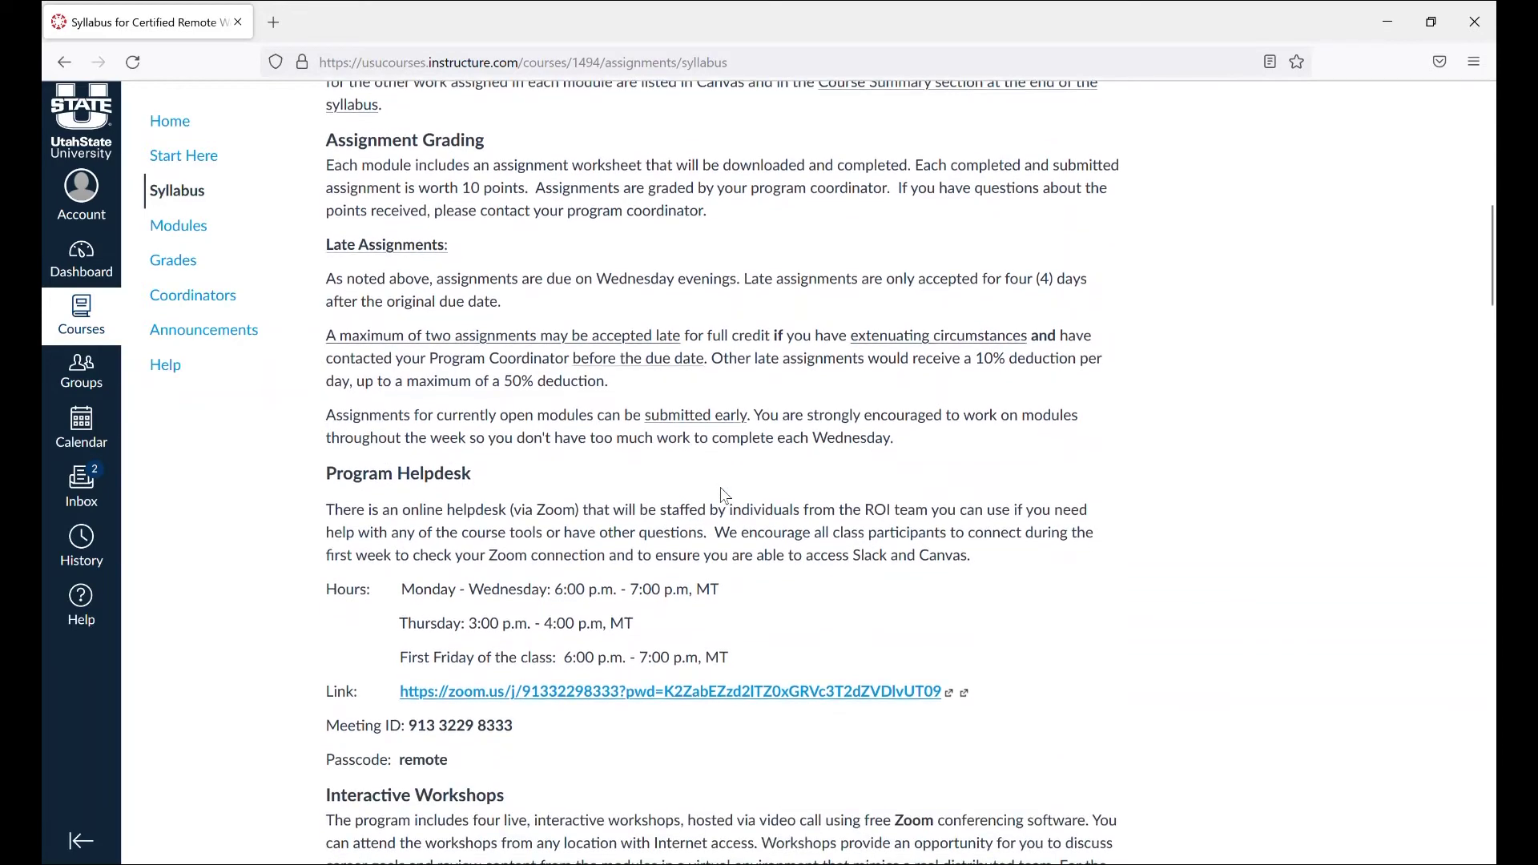
{"action": "scroll", "coordinate": [725, 494], "scroll_direction": "down", "scroll_amount": 1}
{"action": "scroll", "coordinate": [725, 494], "scroll_direction": "down", "scroll_amount": 1}
{"action": "scroll", "coordinate": [724, 494], "scroll_direction": "down", "scroll_amount": 1}
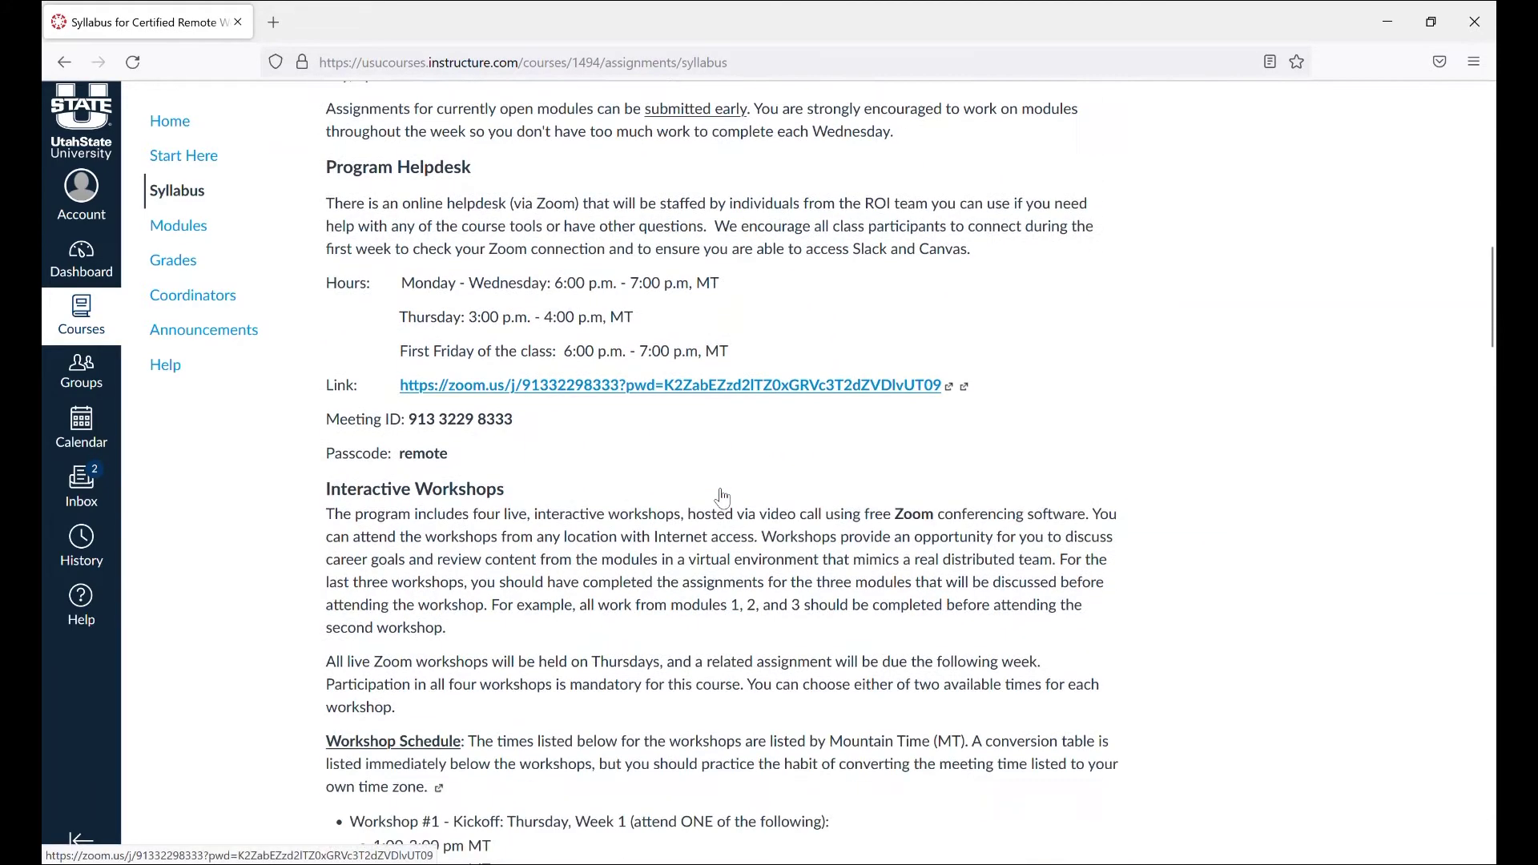
{"action": "scroll", "coordinate": [725, 494], "scroll_direction": "down", "scroll_amount": 1}
{"action": "scroll", "coordinate": [725, 494], "scroll_direction": "down", "scroll_amount": 1}
{"action": "scroll", "coordinate": [725, 494], "scroll_direction": "down", "scroll_amount": 1}
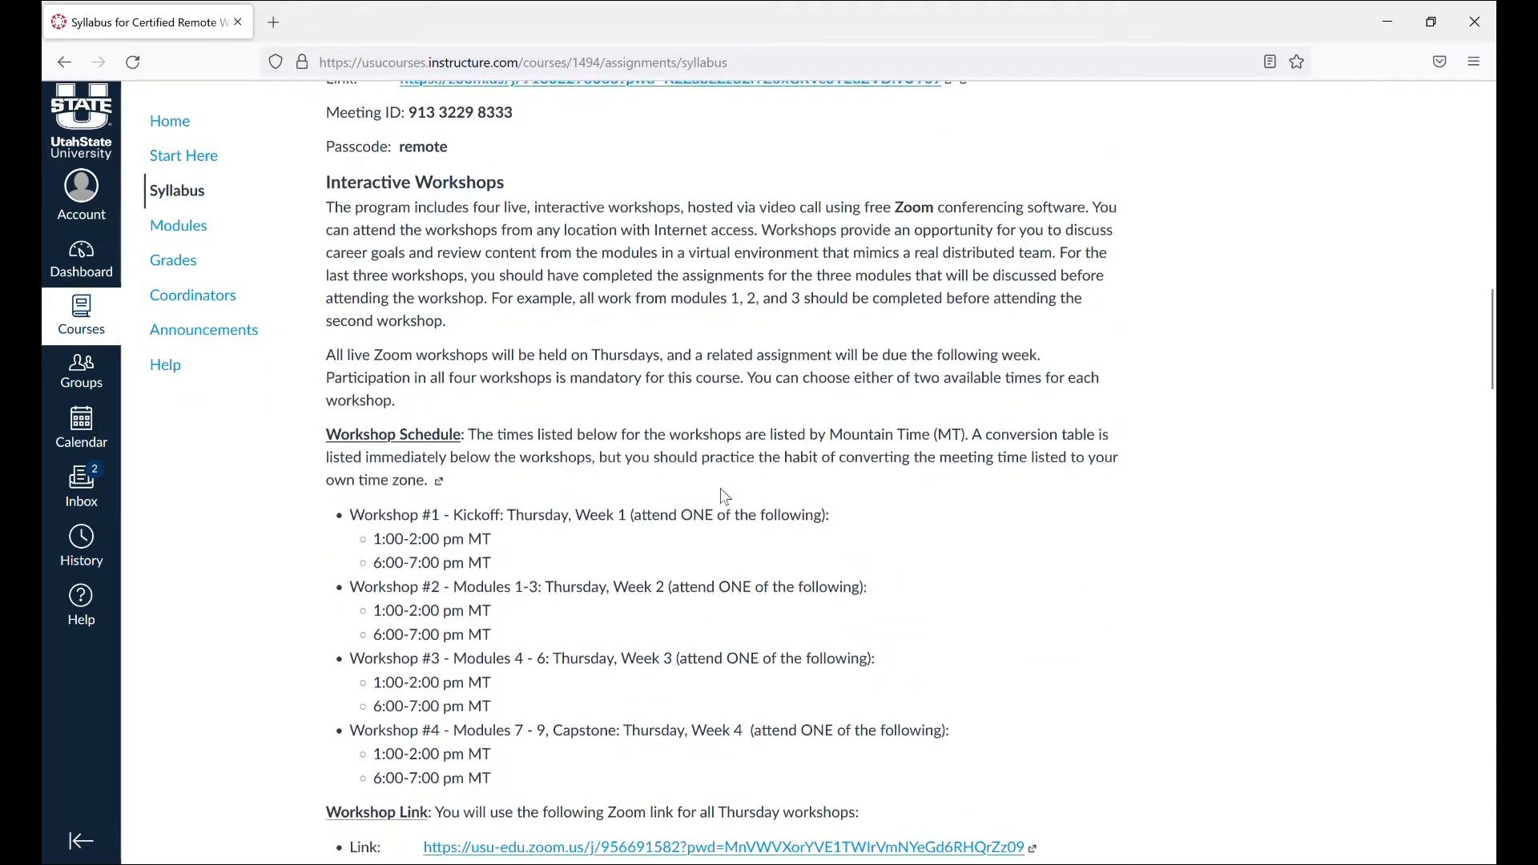
{"action": "scroll", "coordinate": [725, 494], "scroll_direction": "down", "scroll_amount": 1}
{"action": "scroll", "coordinate": [724, 494], "scroll_direction": "down", "scroll_amount": 1}
{"action": "scroll", "coordinate": [721, 488], "scroll_direction": "down", "scroll_amount": 2}
{"action": "scroll", "coordinate": [722, 488], "scroll_direction": "down", "scroll_amount": 1}
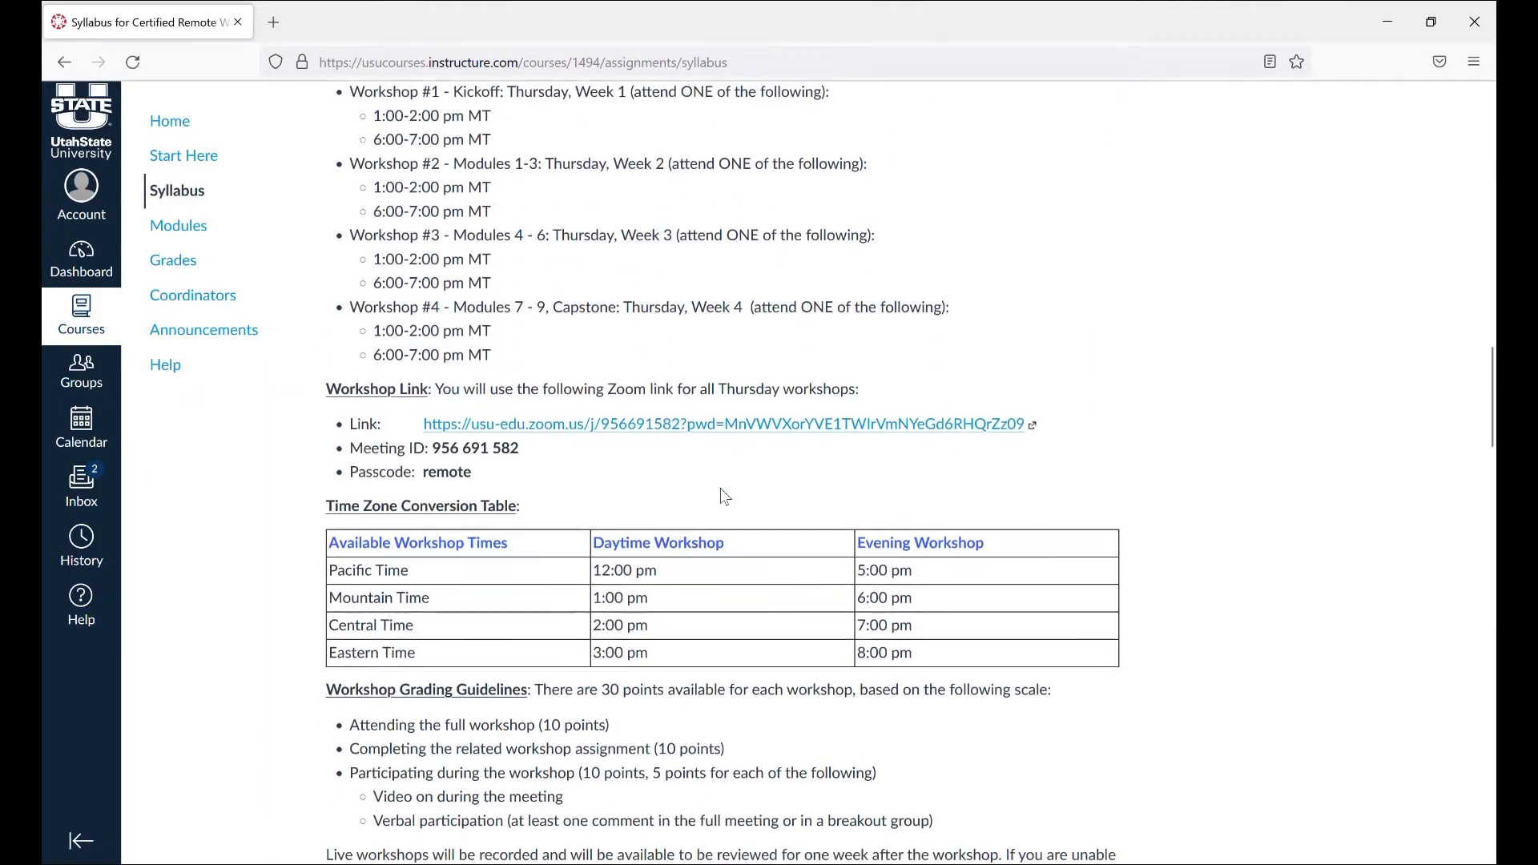
{"action": "scroll", "coordinate": [721, 488], "scroll_direction": "down", "scroll_amount": 1}
{"action": "scroll", "coordinate": [722, 489], "scroll_direction": "down", "scroll_amount": 2}
{"action": "scroll", "coordinate": [724, 495], "scroll_direction": "down", "scroll_amount": 2}
{"action": "scroll", "coordinate": [724, 495], "scroll_direction": "down", "scroll_amount": 2}
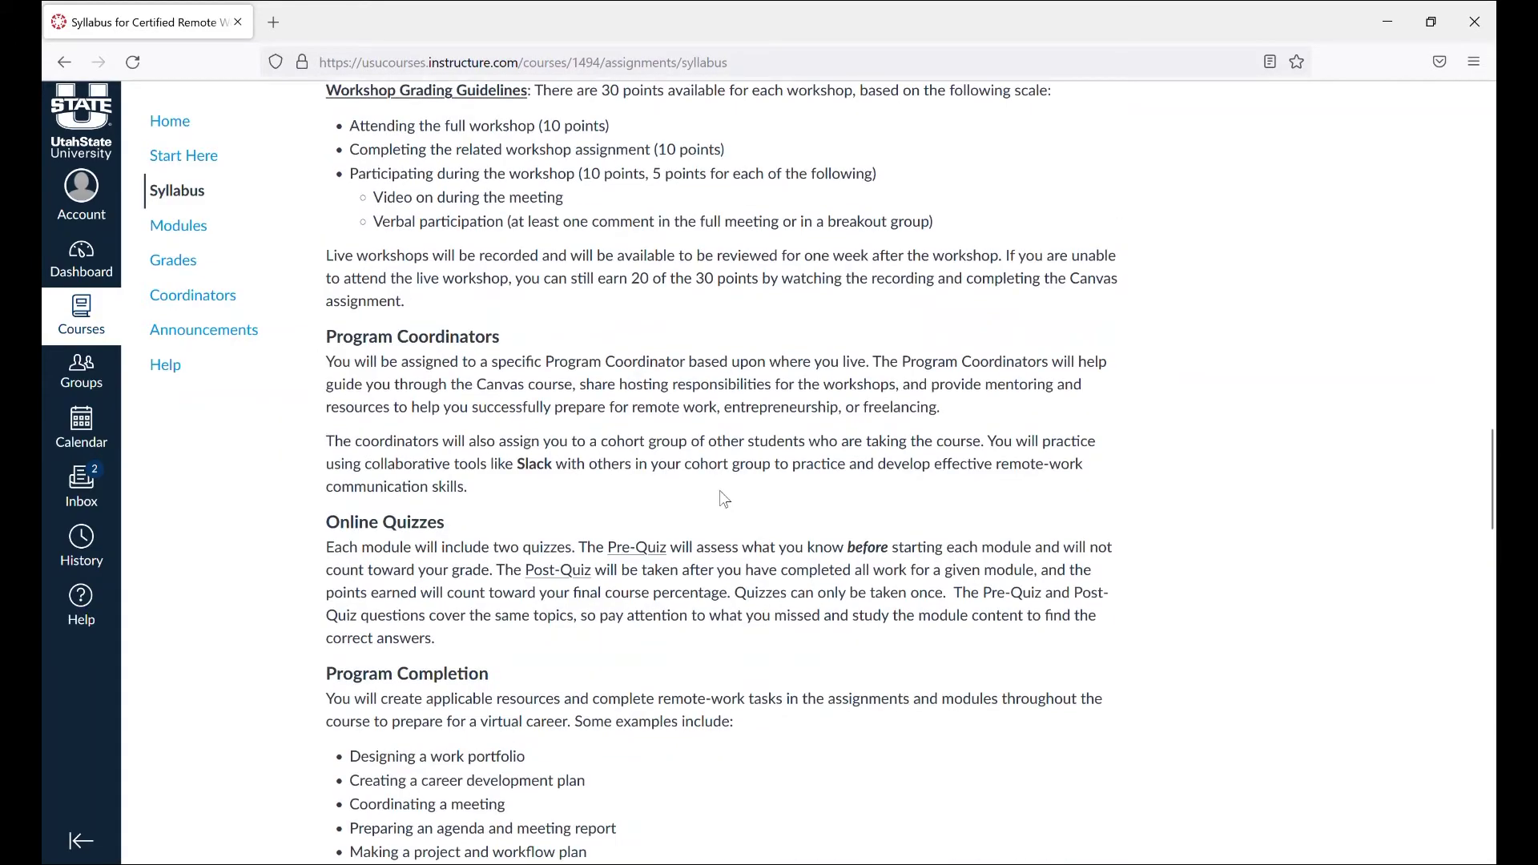
{"action": "scroll", "coordinate": [725, 494], "scroll_direction": "down", "scroll_amount": 1}
{"action": "scroll", "coordinate": [722, 491], "scroll_direction": "down", "scroll_amount": 2}
{"action": "scroll", "coordinate": [721, 492], "scroll_direction": "down", "scroll_amount": 1}
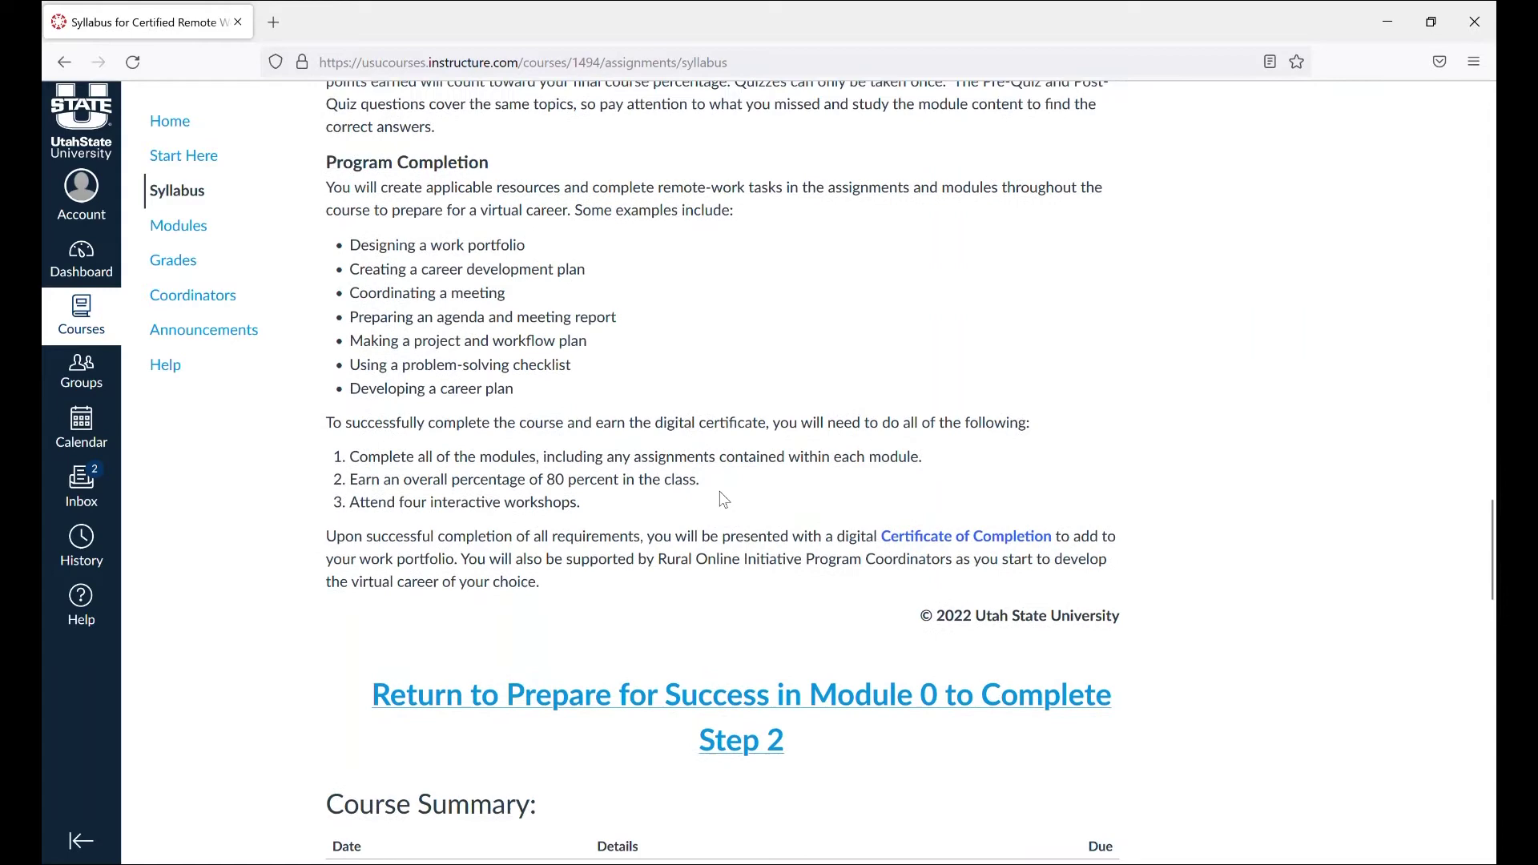
{"action": "scroll", "coordinate": [722, 491], "scroll_direction": "down", "scroll_amount": 1}
{"action": "scroll", "coordinate": [715, 517], "scroll_direction": "down", "scroll_amount": 1}
{"action": "left_click", "coordinate": [736, 601]}
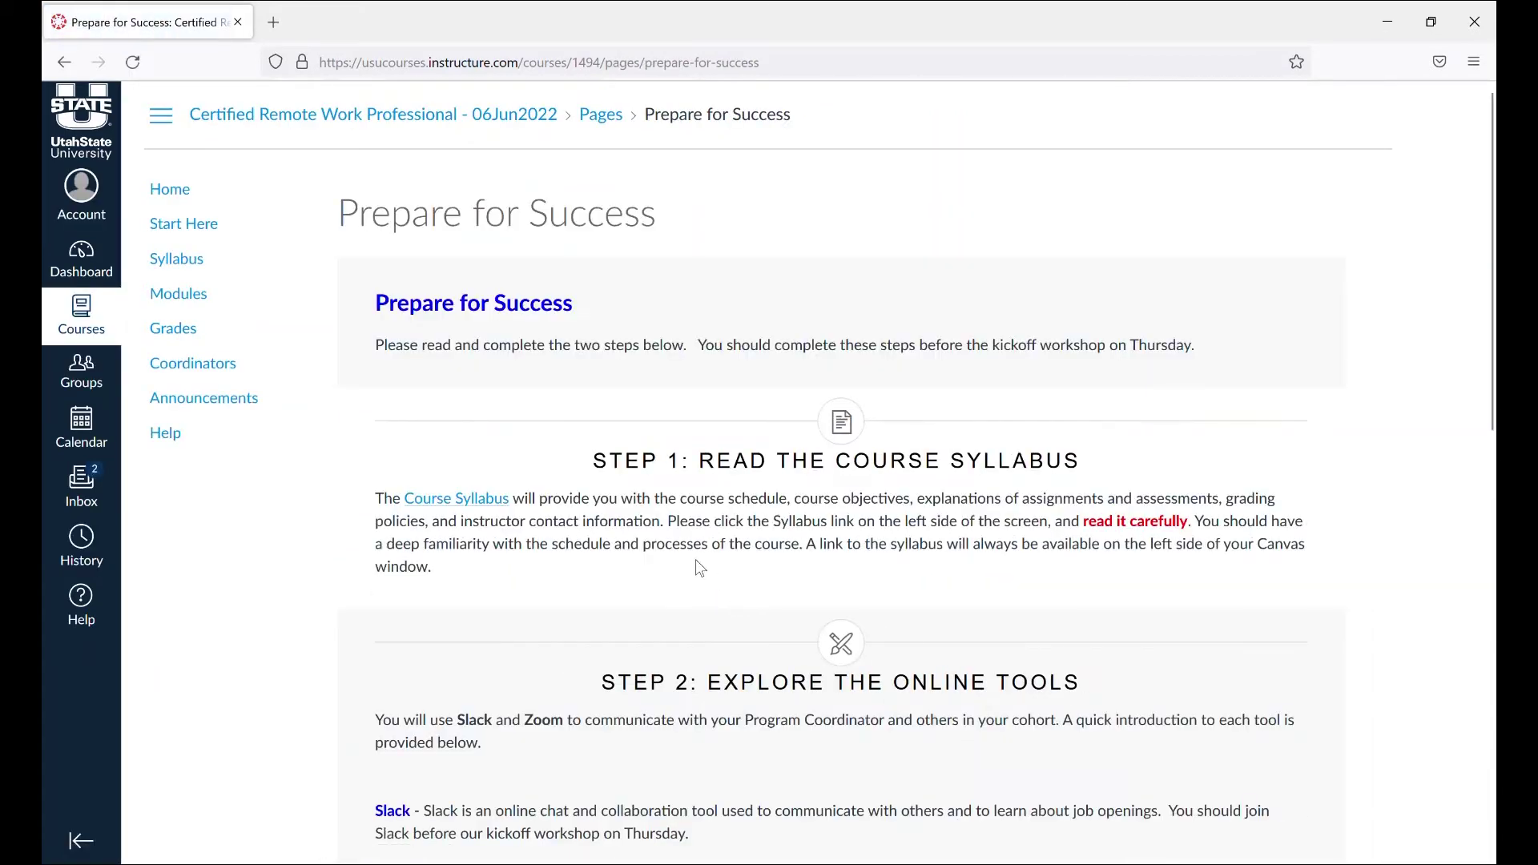
{"action": "scroll", "coordinate": [695, 561], "scroll_direction": "down", "scroll_amount": 1}
{"action": "scroll", "coordinate": [694, 562], "scroll_direction": "down", "scroll_amount": 1}
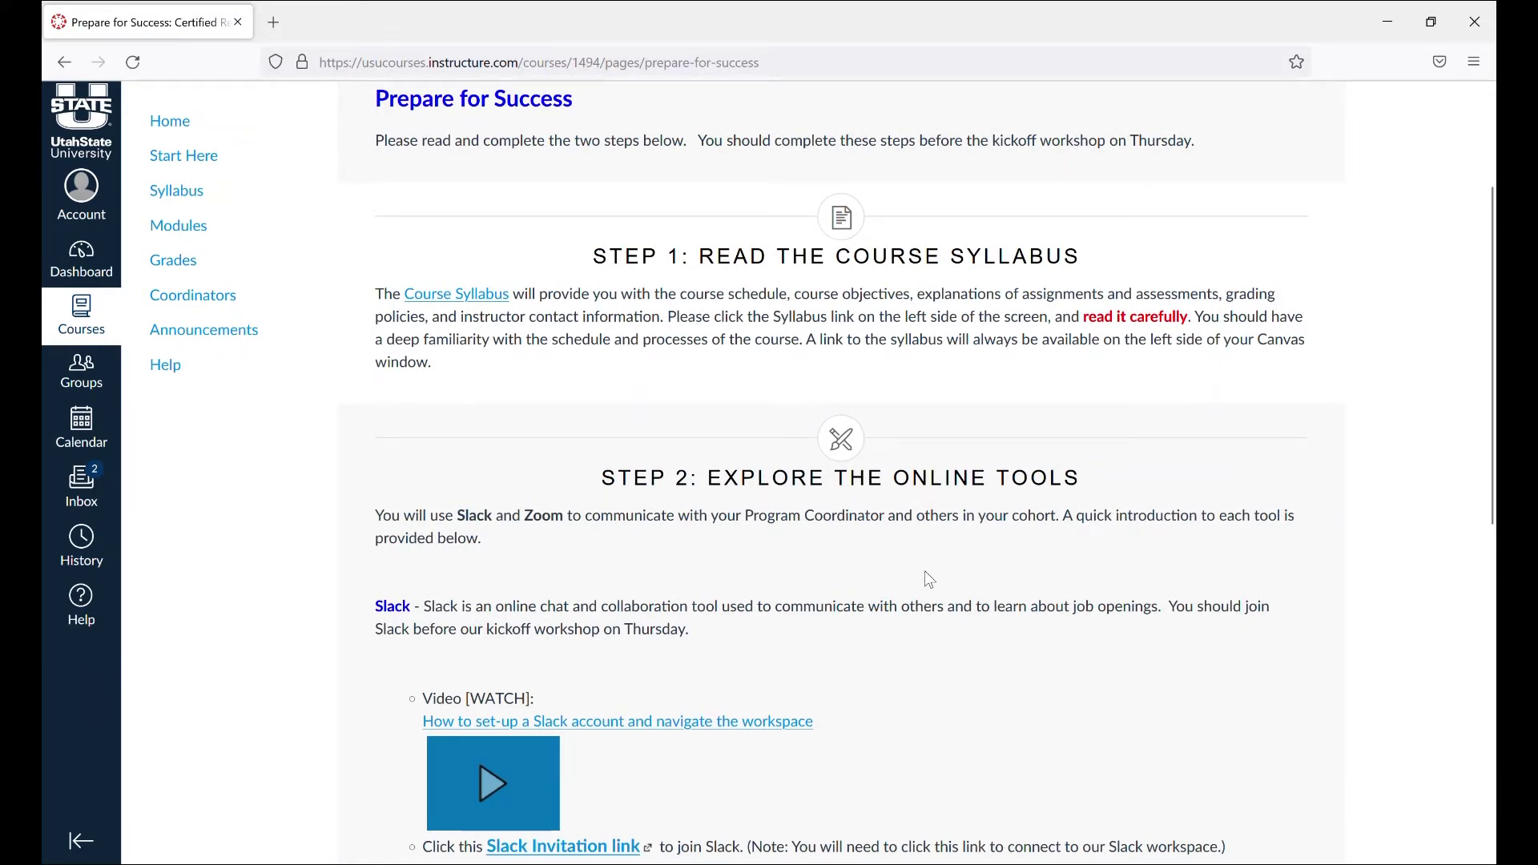
{"action": "scroll", "coordinate": [926, 580], "scroll_direction": "down", "scroll_amount": 1}
{"action": "scroll", "coordinate": [925, 580], "scroll_direction": "down", "scroll_amount": 1}
{"action": "scroll", "coordinate": [925, 579], "scroll_direction": "down", "scroll_amount": 1}
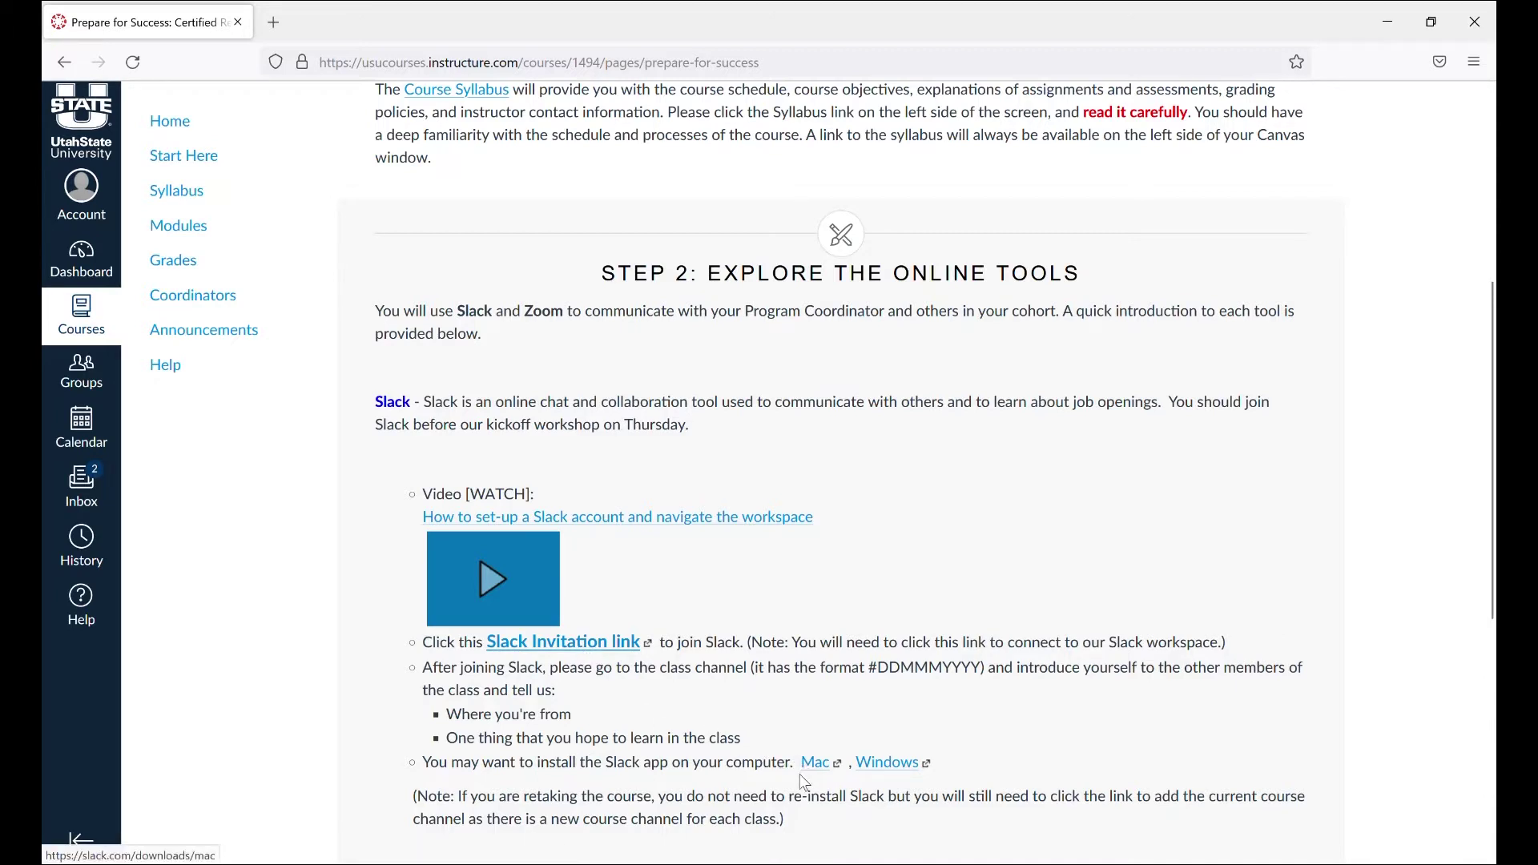
{"action": "scroll", "coordinate": [803, 781], "scroll_direction": "down", "scroll_amount": 1}
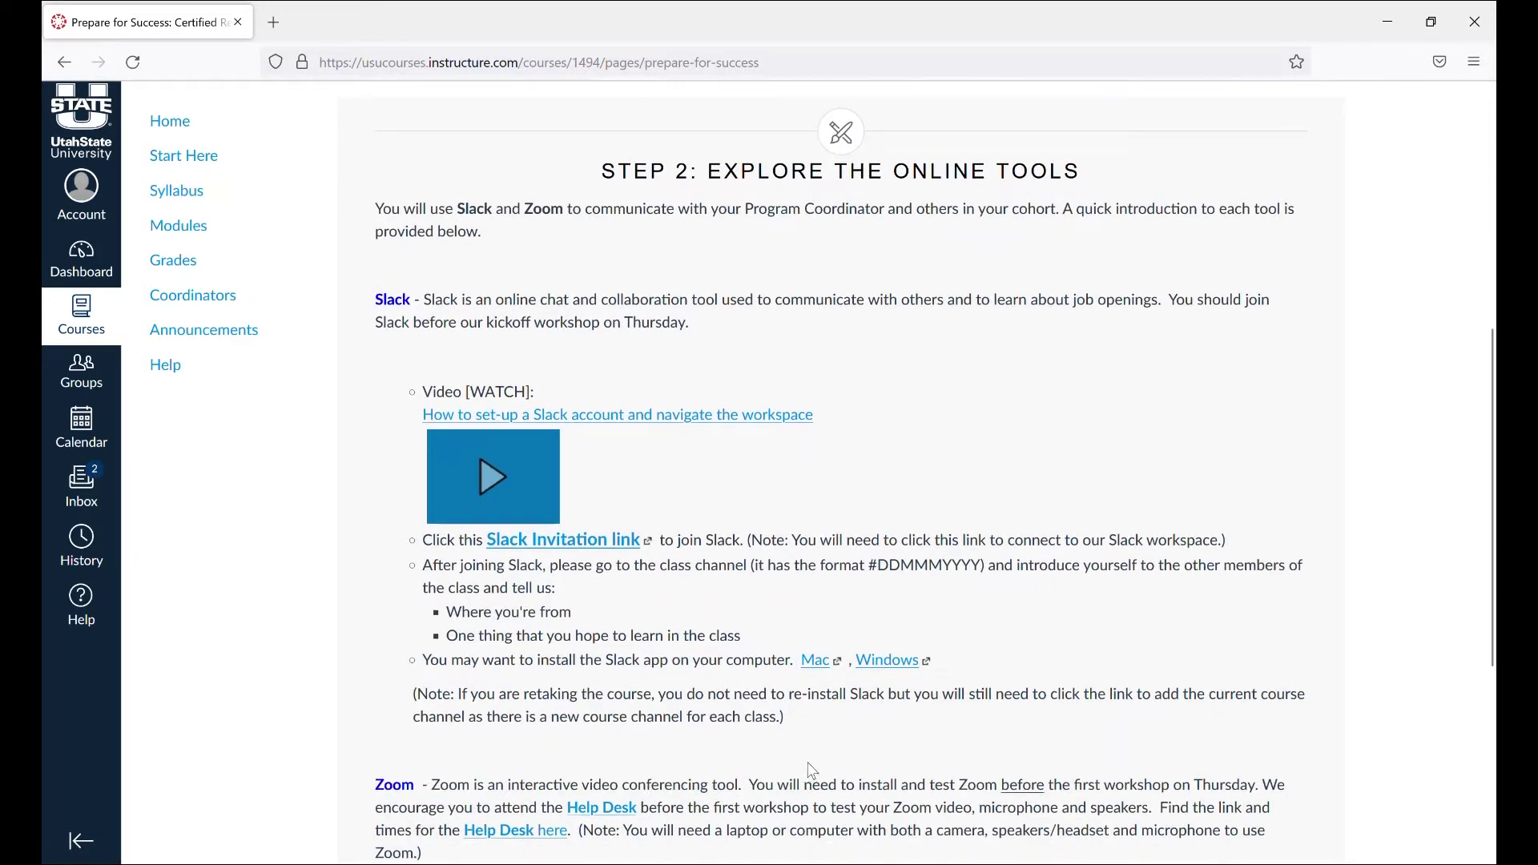
{"action": "scroll", "coordinate": [813, 758], "scroll_direction": "down", "scroll_amount": 1}
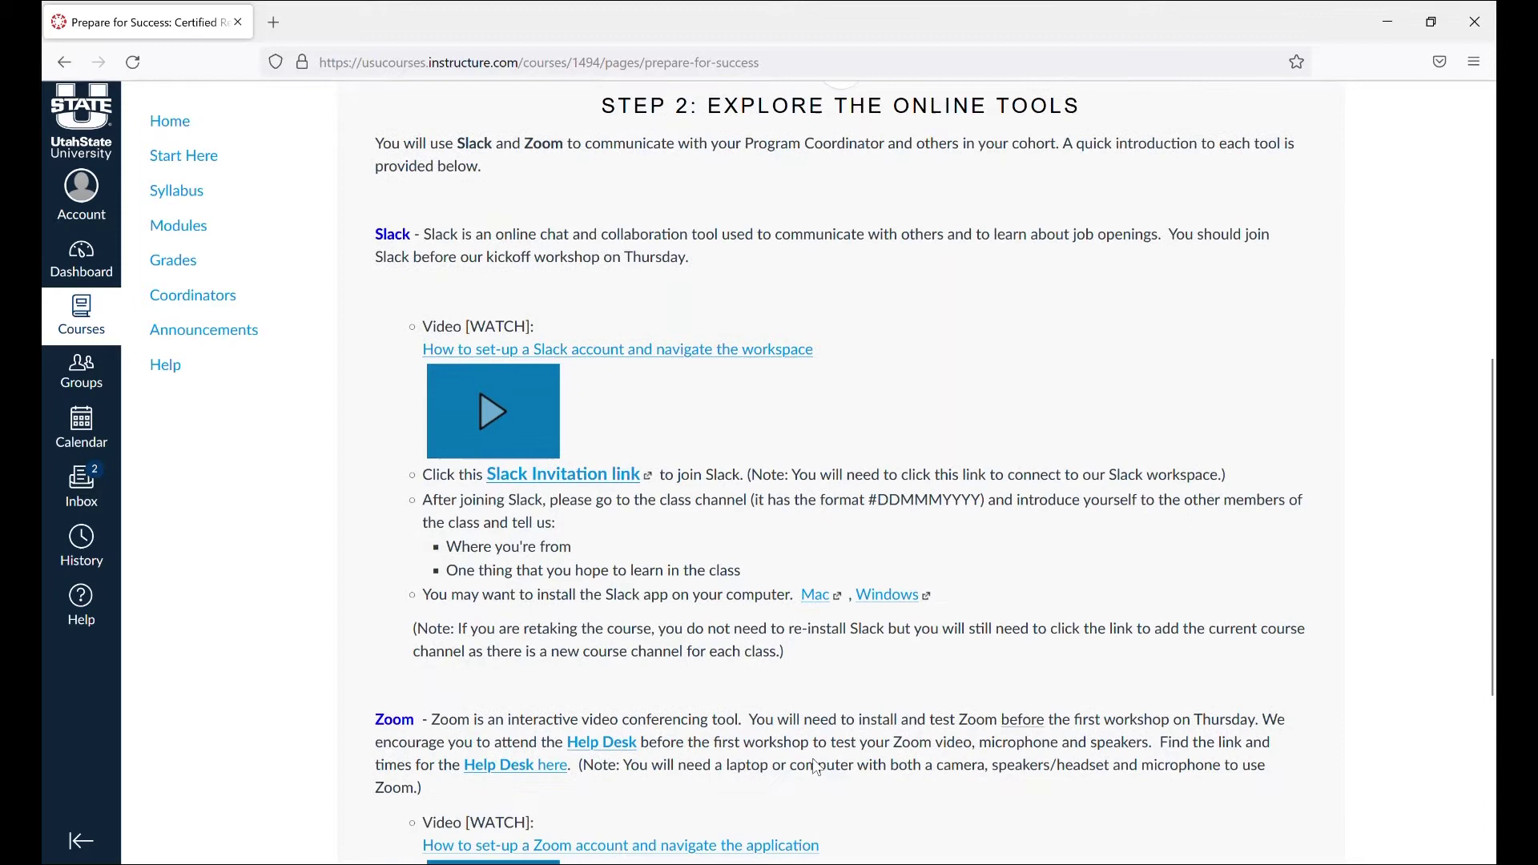
{"action": "scroll", "coordinate": [813, 757], "scroll_direction": "down", "scroll_amount": 1}
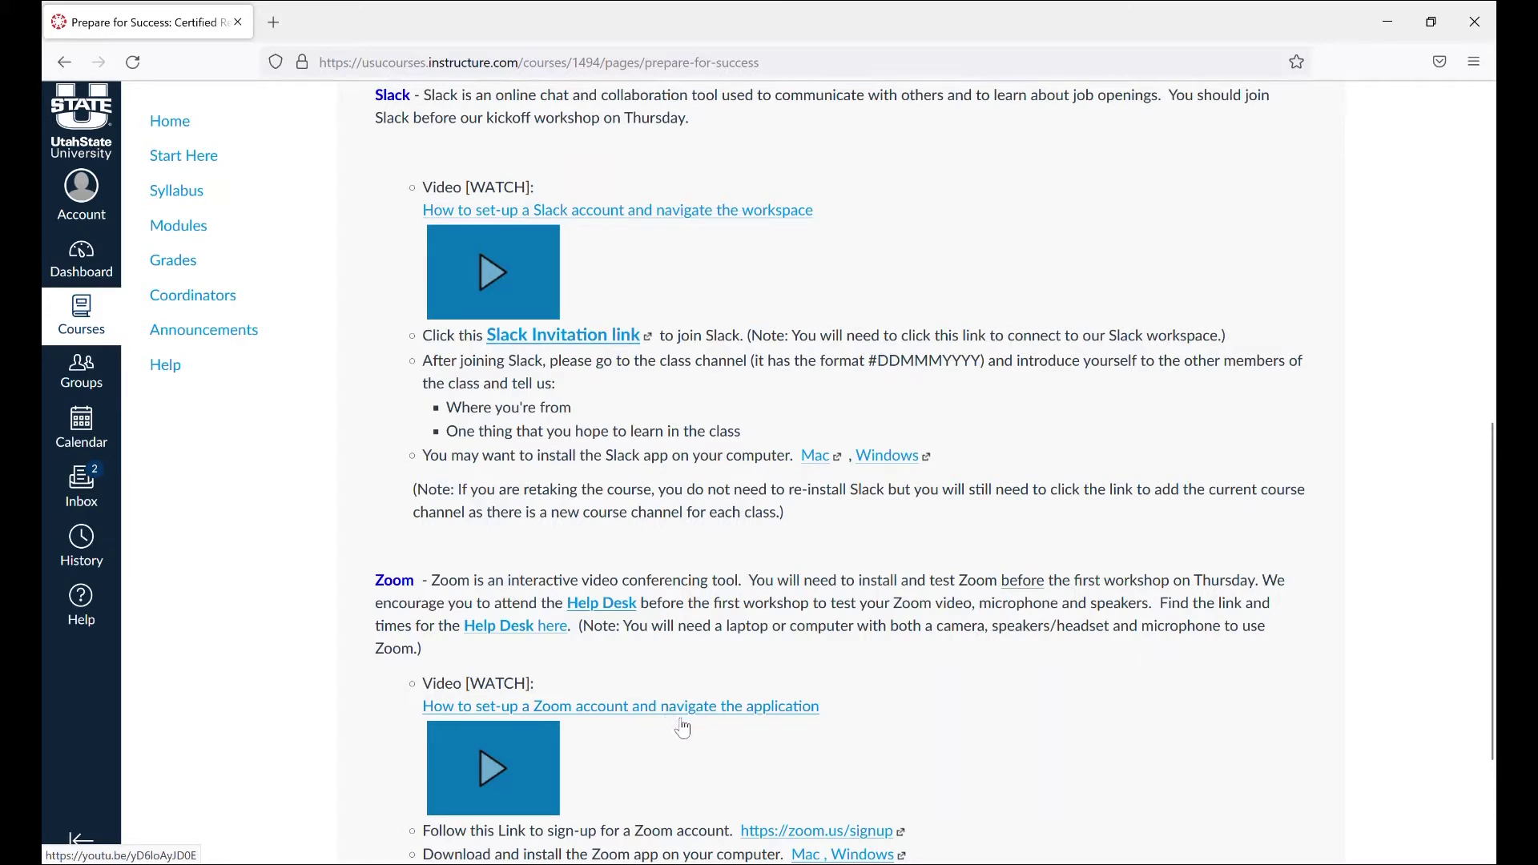
{"action": "scroll", "coordinate": [745, 757], "scroll_direction": "down", "scroll_amount": 2}
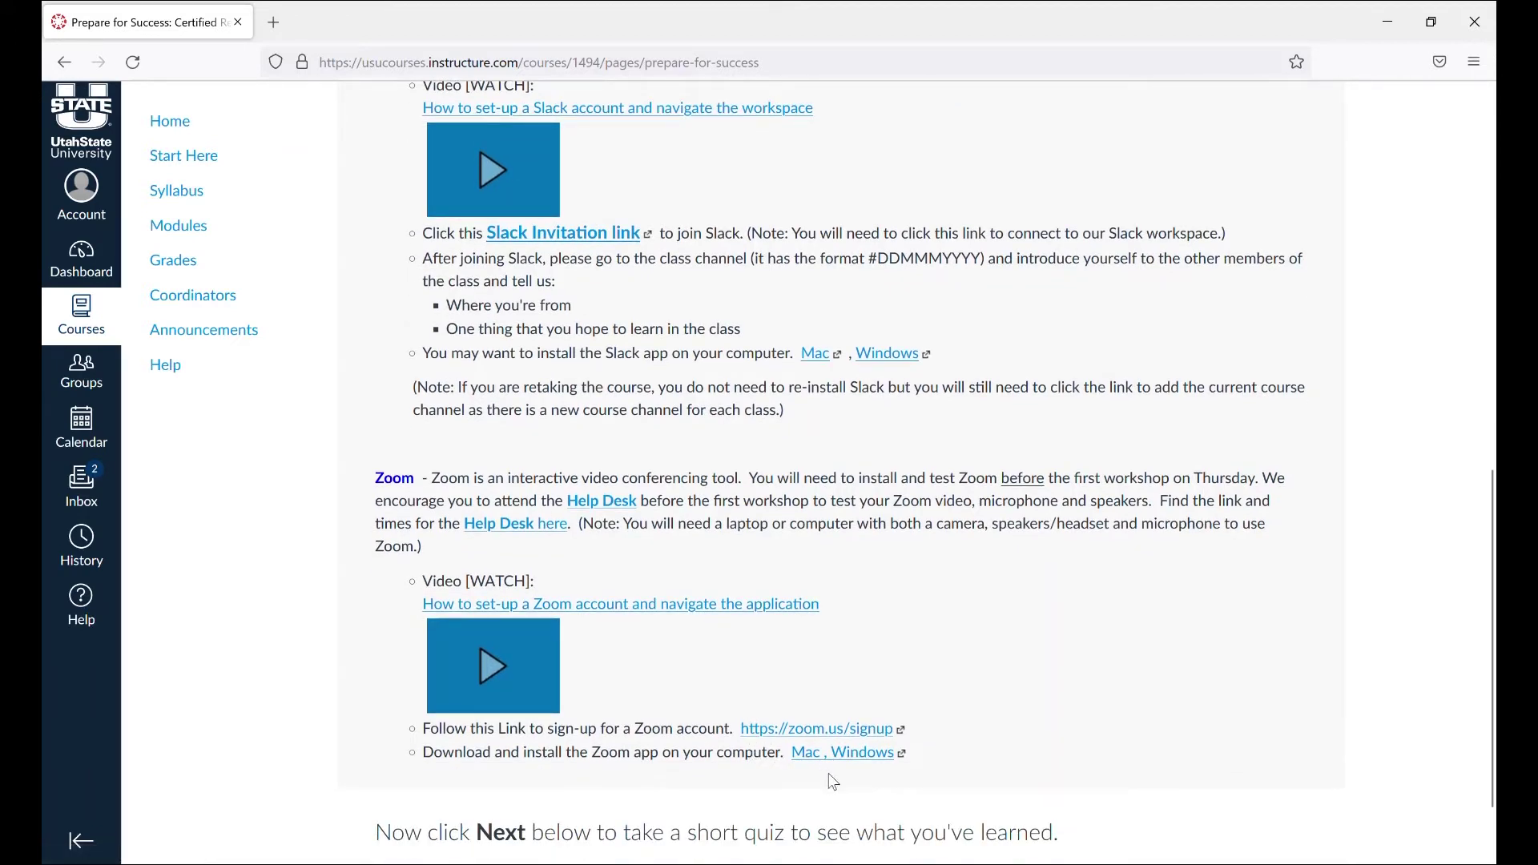
{"action": "scroll", "coordinate": [835, 784], "scroll_direction": "down", "scroll_amount": 2}
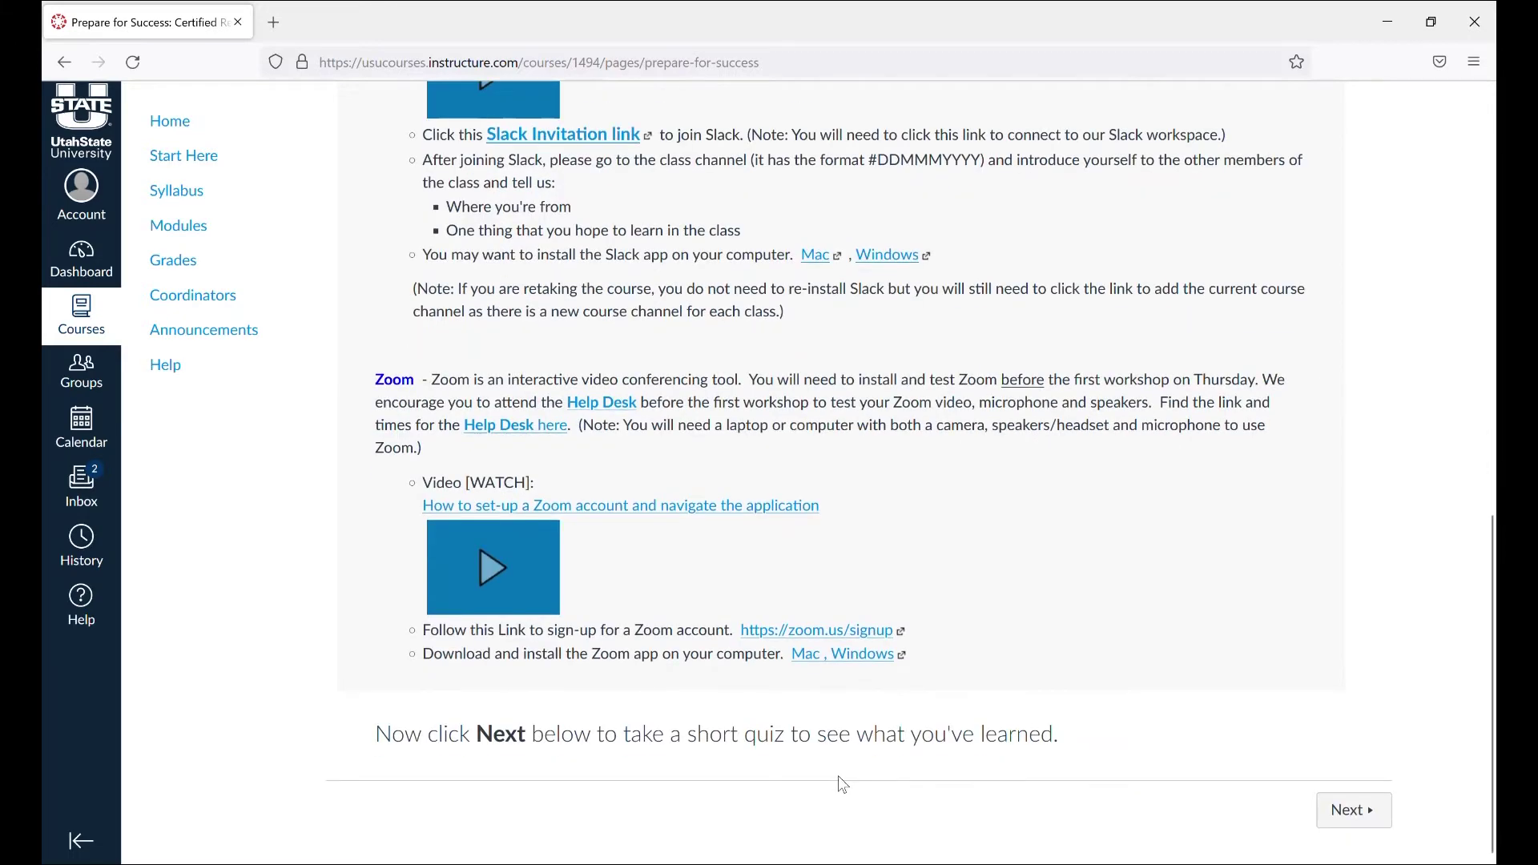
Open the Syllabus and Tools Quiz and begin the first attempt.
{"action": "left_click", "coordinate": [1348, 810]}
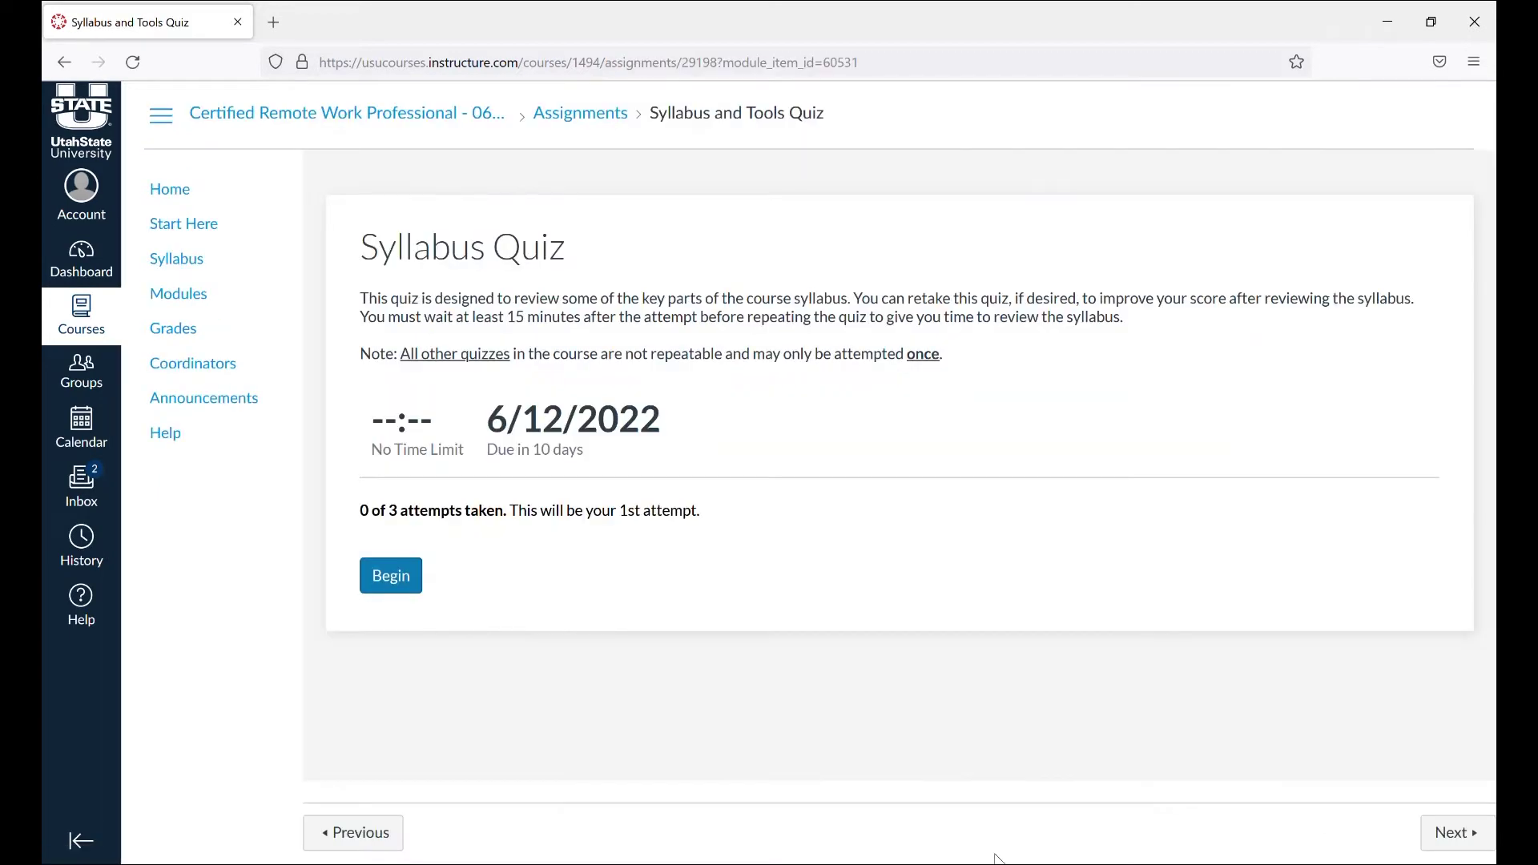
{"action": "left_click", "coordinate": [390, 576]}
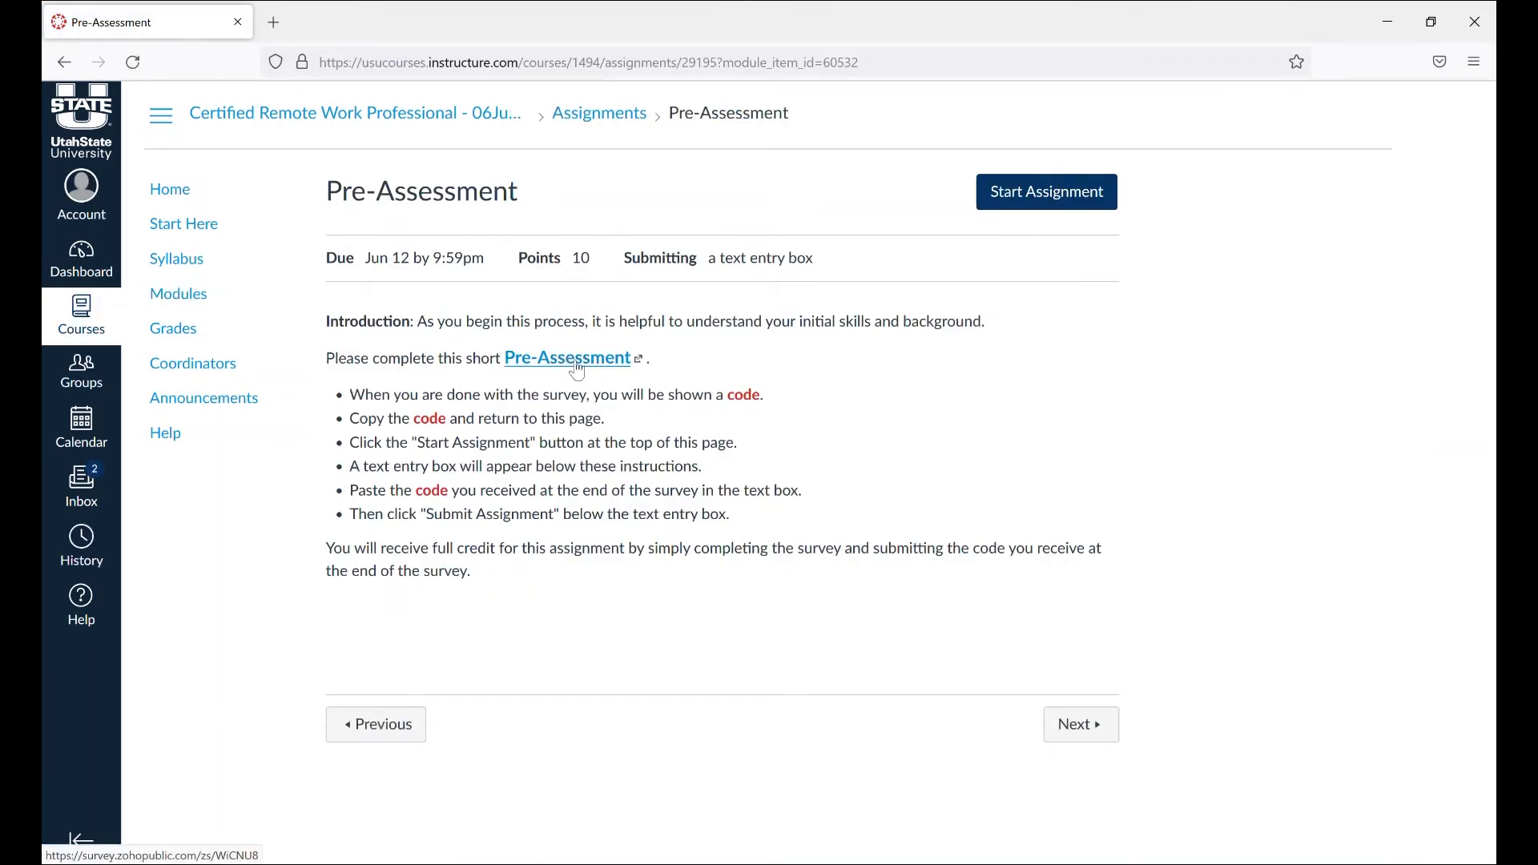
Open the Pre-Assessment Zoho survey from the assignment in a new tab.
{"action": "left_click", "coordinate": [567, 357]}
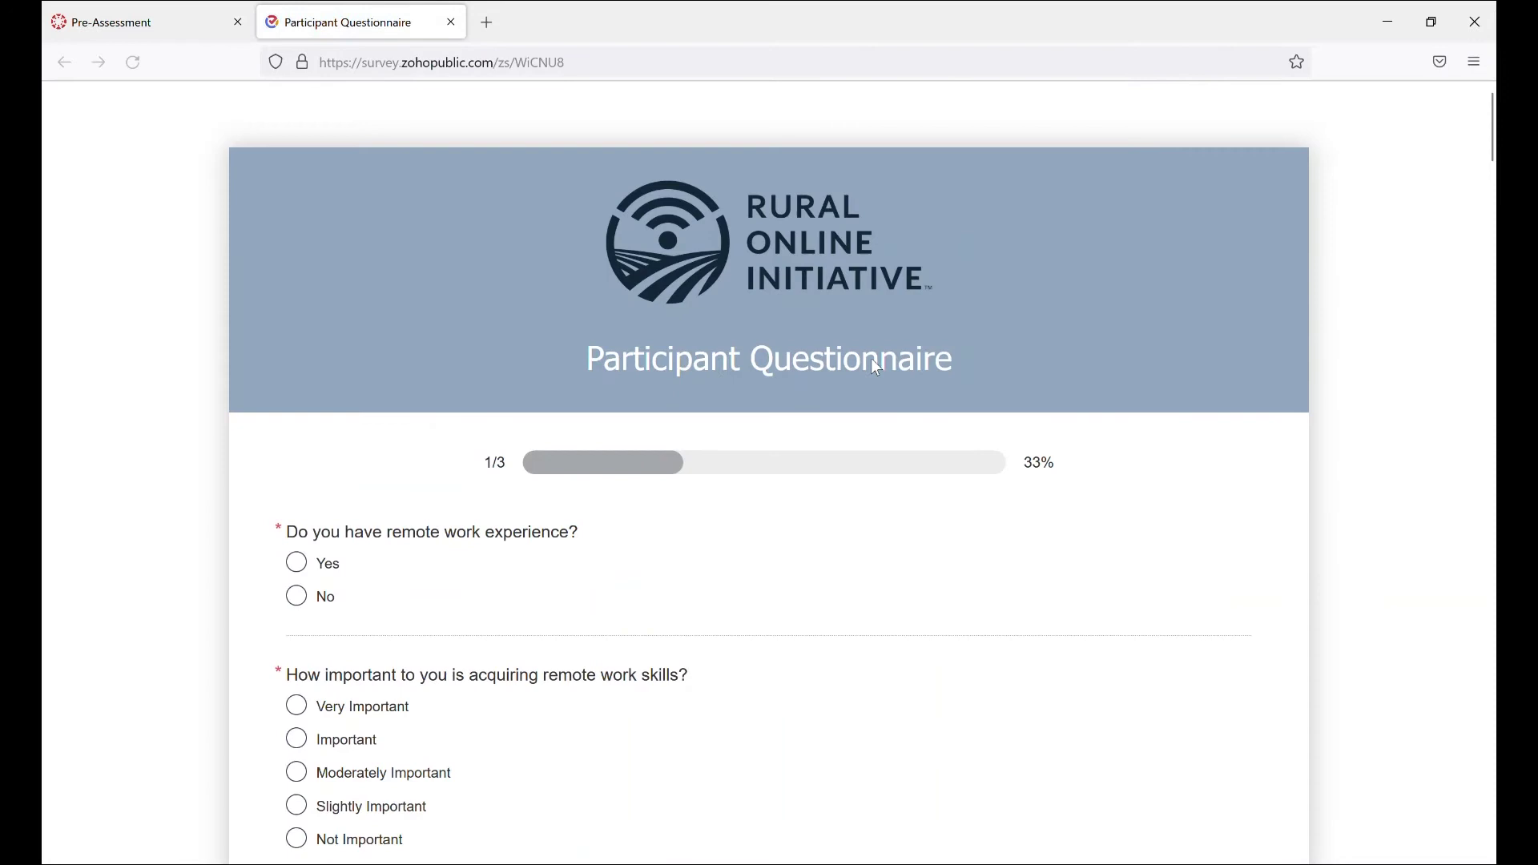
{"action": "scroll", "coordinate": [890, 603], "scroll_direction": "down", "scroll_amount": 5}
{"action": "scroll", "coordinate": [889, 602], "scroll_direction": "down", "scroll_amount": 5}
{"action": "scroll", "coordinate": [889, 603], "scroll_direction": "down", "scroll_amount": 5}
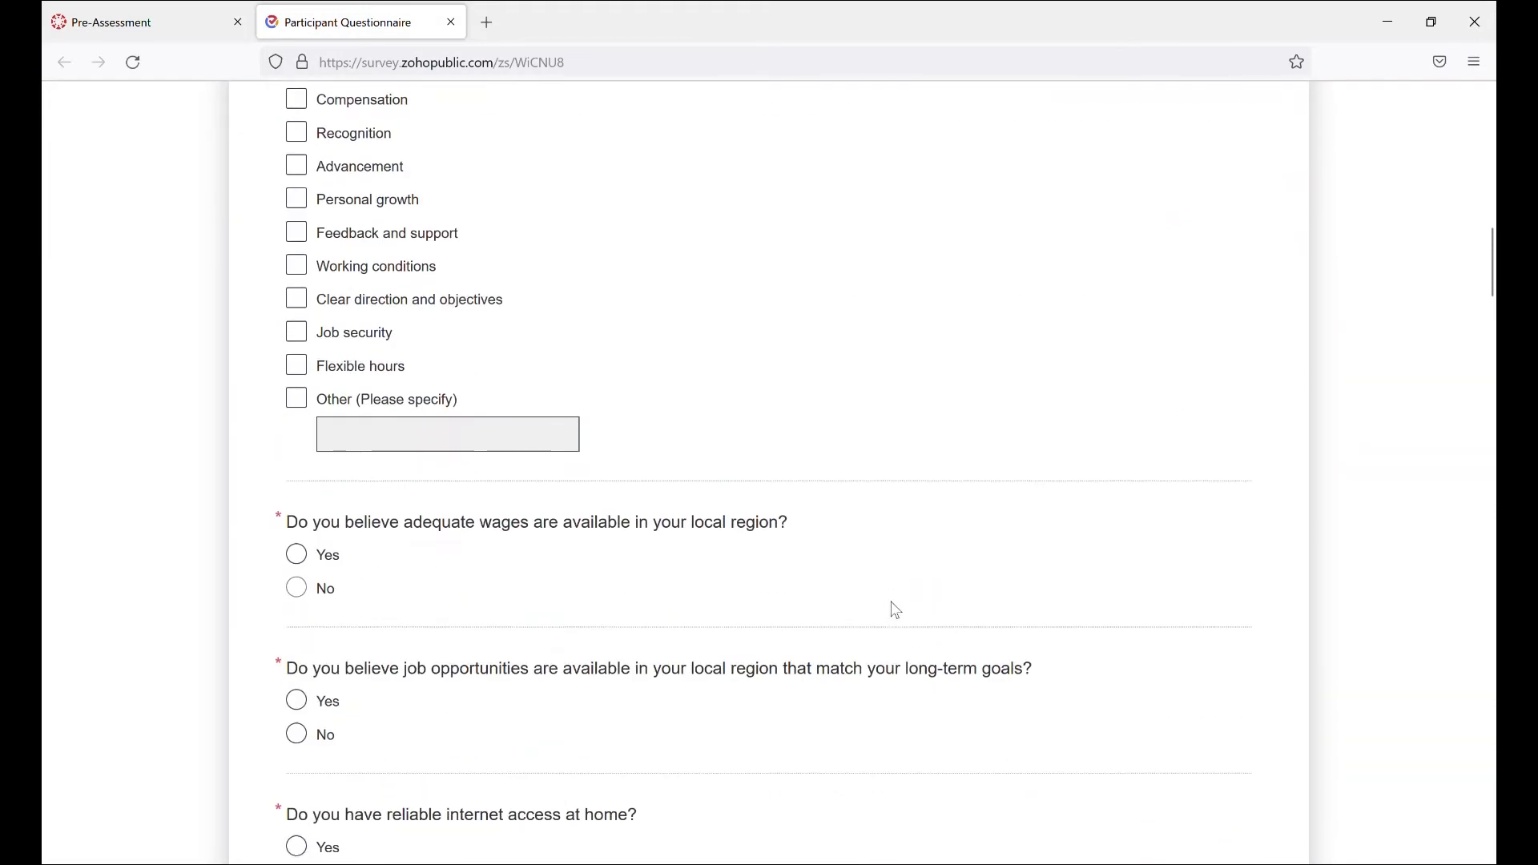
{"action": "scroll", "coordinate": [889, 602], "scroll_direction": "down", "scroll_amount": 5}
{"action": "scroll", "coordinate": [891, 605], "scroll_direction": "down", "scroll_amount": 5}
{"action": "scroll", "coordinate": [891, 604], "scroll_direction": "down", "scroll_amount": 5}
{"action": "scroll", "coordinate": [891, 604], "scroll_direction": "down", "scroll_amount": 5}
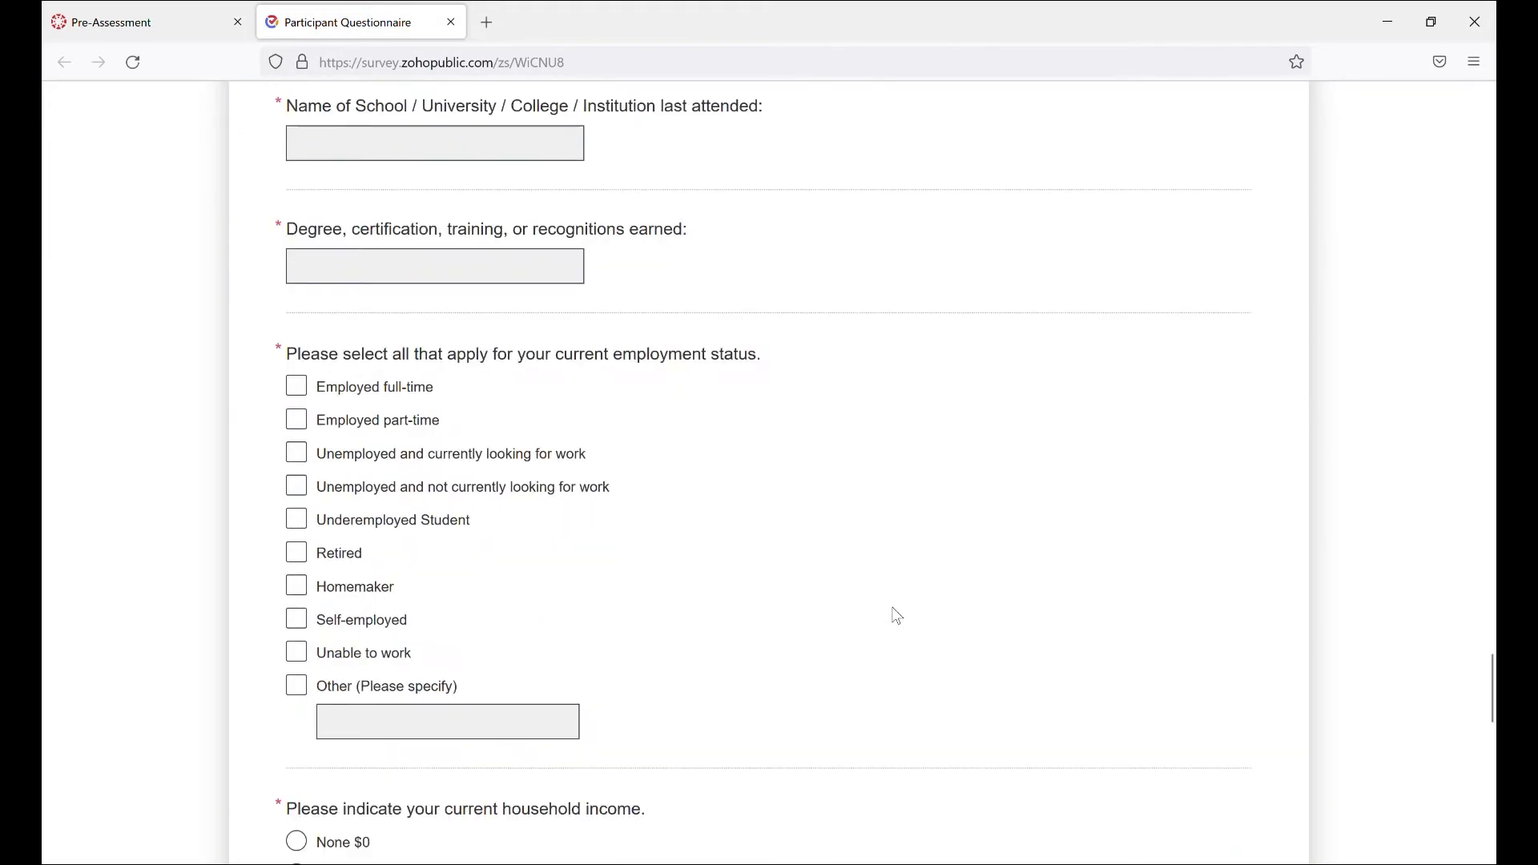
{"action": "scroll", "coordinate": [891, 604], "scroll_direction": "down", "scroll_amount": 5}
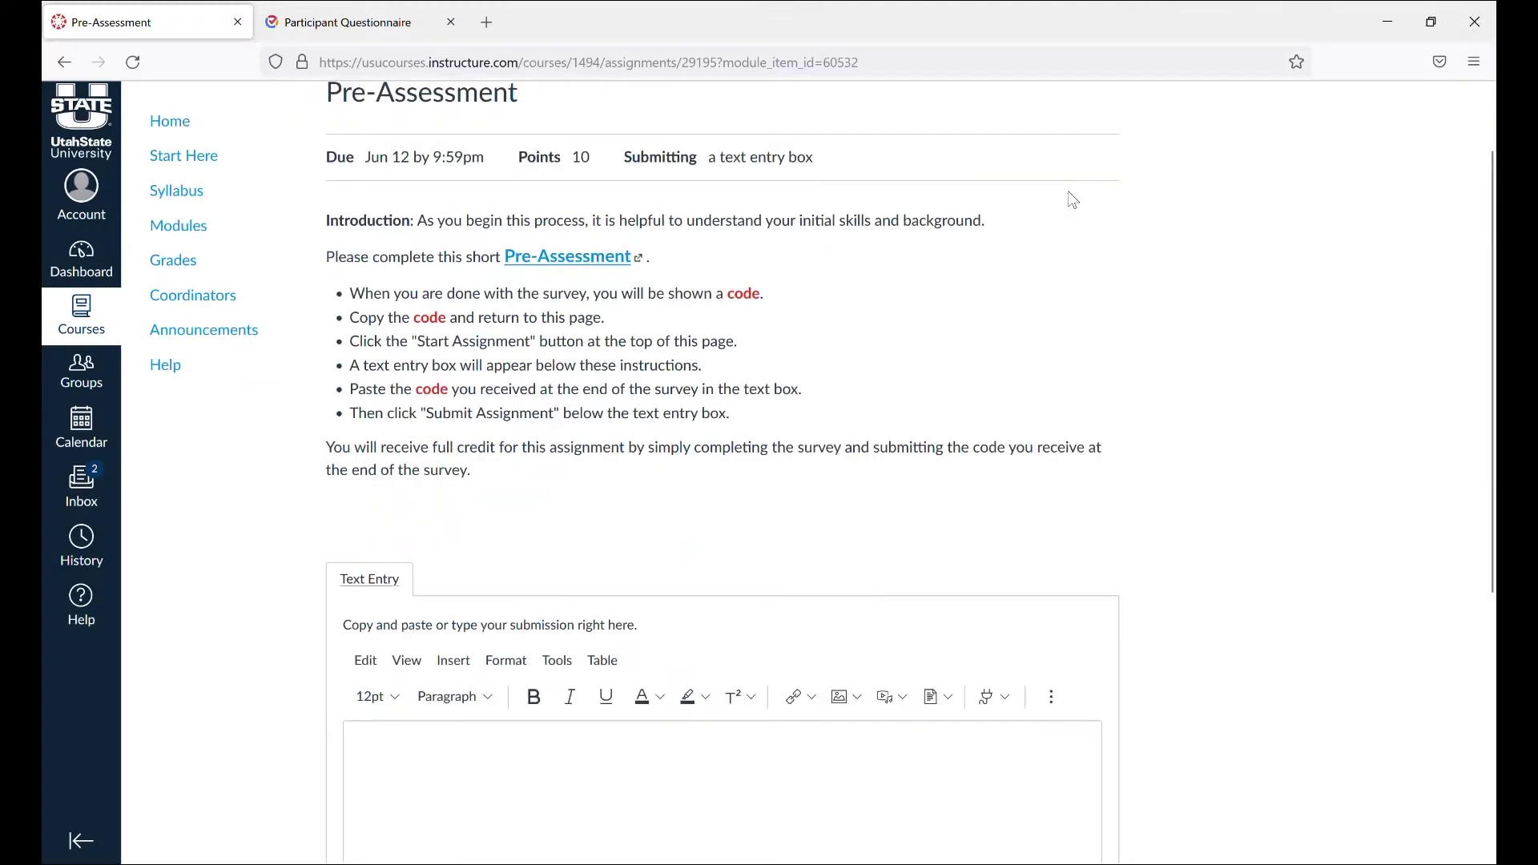
{"action": "scroll", "coordinate": [860, 475], "scroll_direction": "down", "scroll_amount": 2}
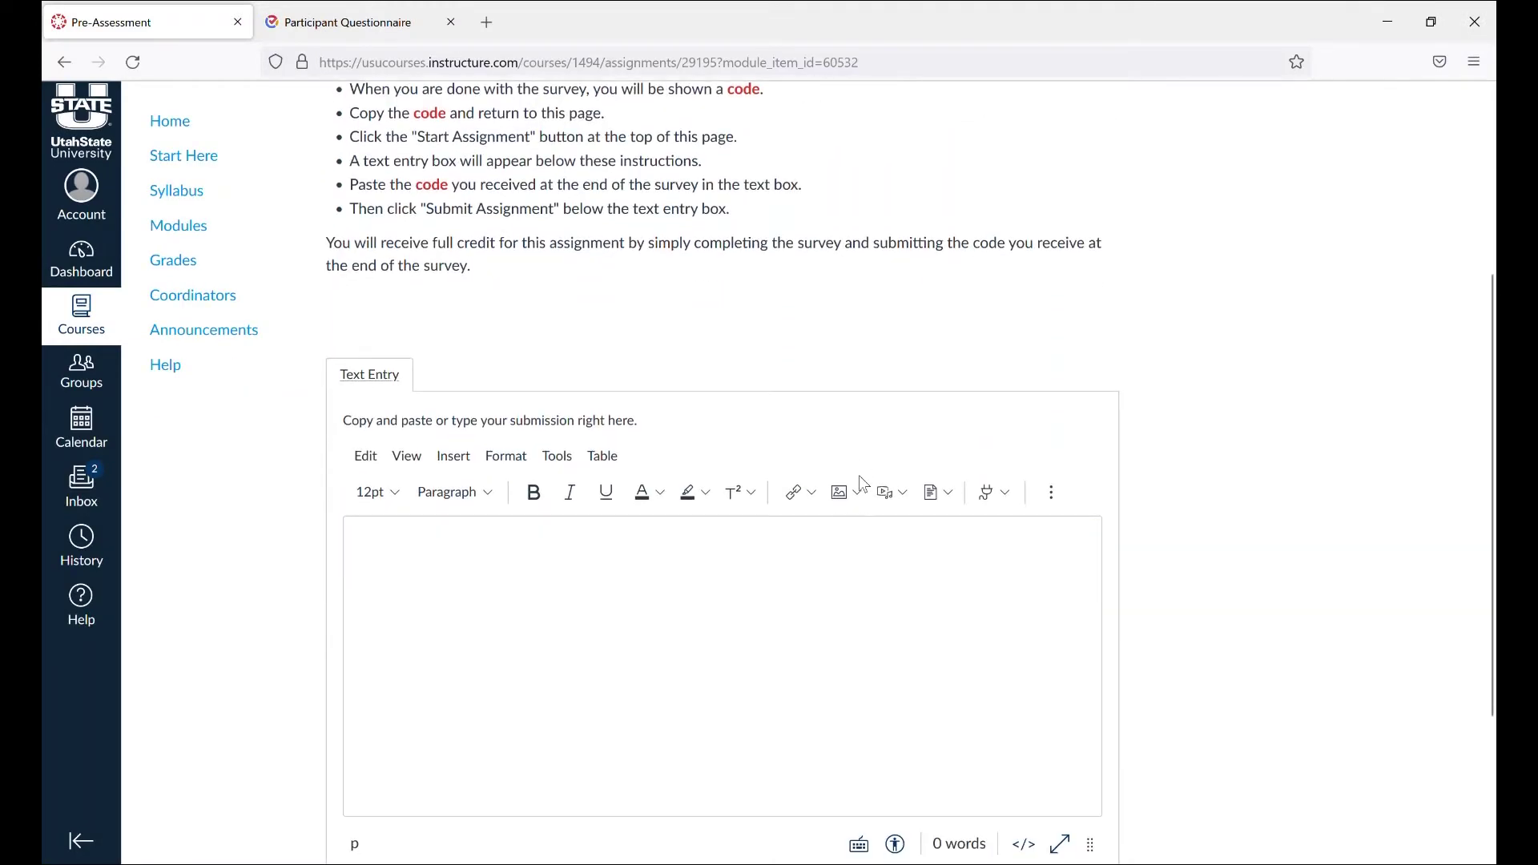
Enter 'Special Code' as the Pre-Assessment text entry and submit it.
{"action": "left_click", "coordinate": [513, 539]}
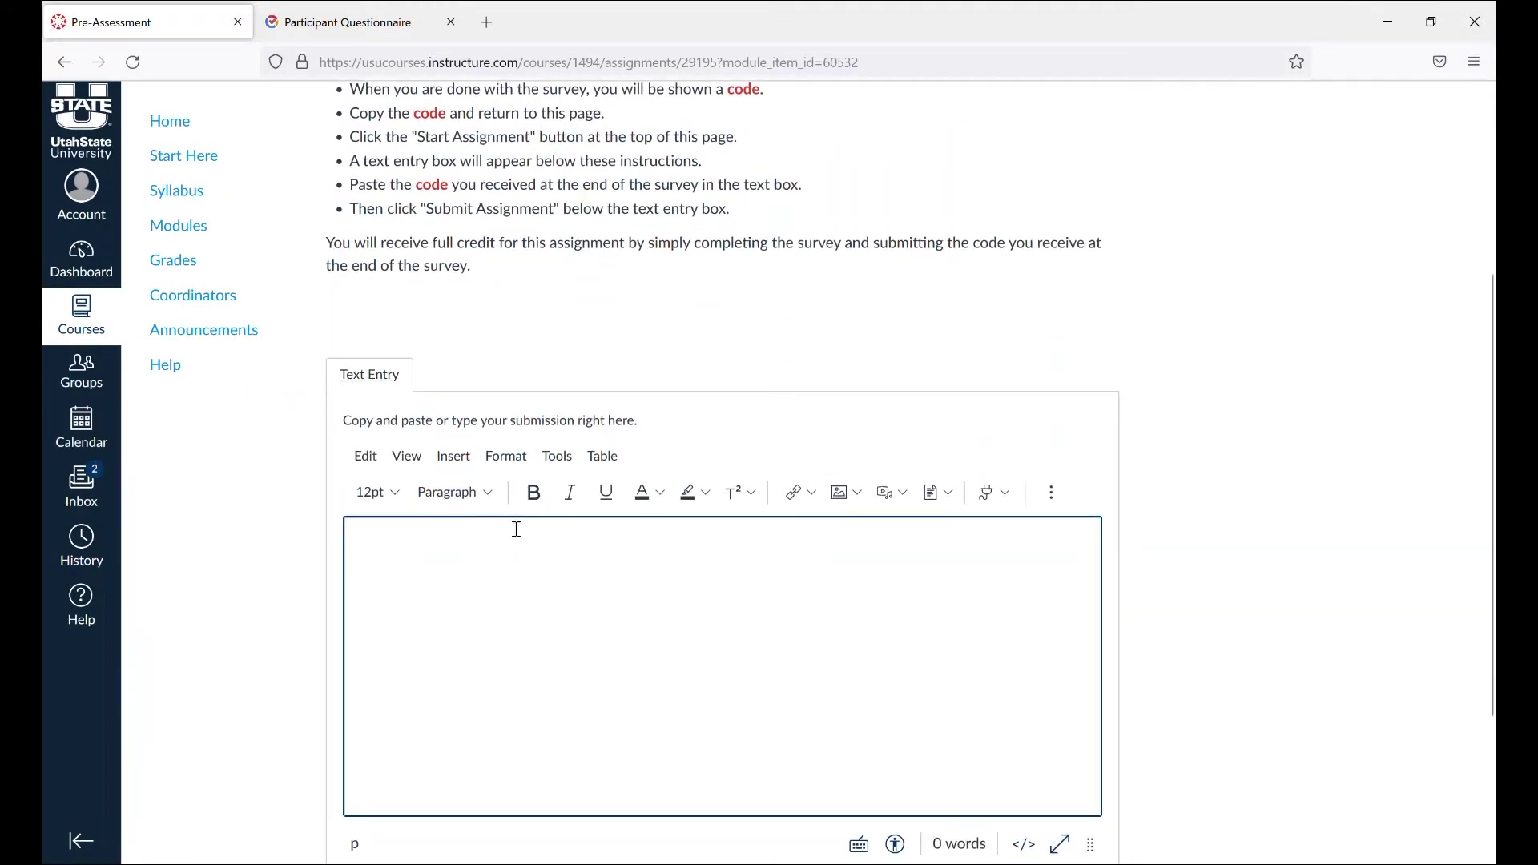
{"action": "type", "text": "Special Code"}
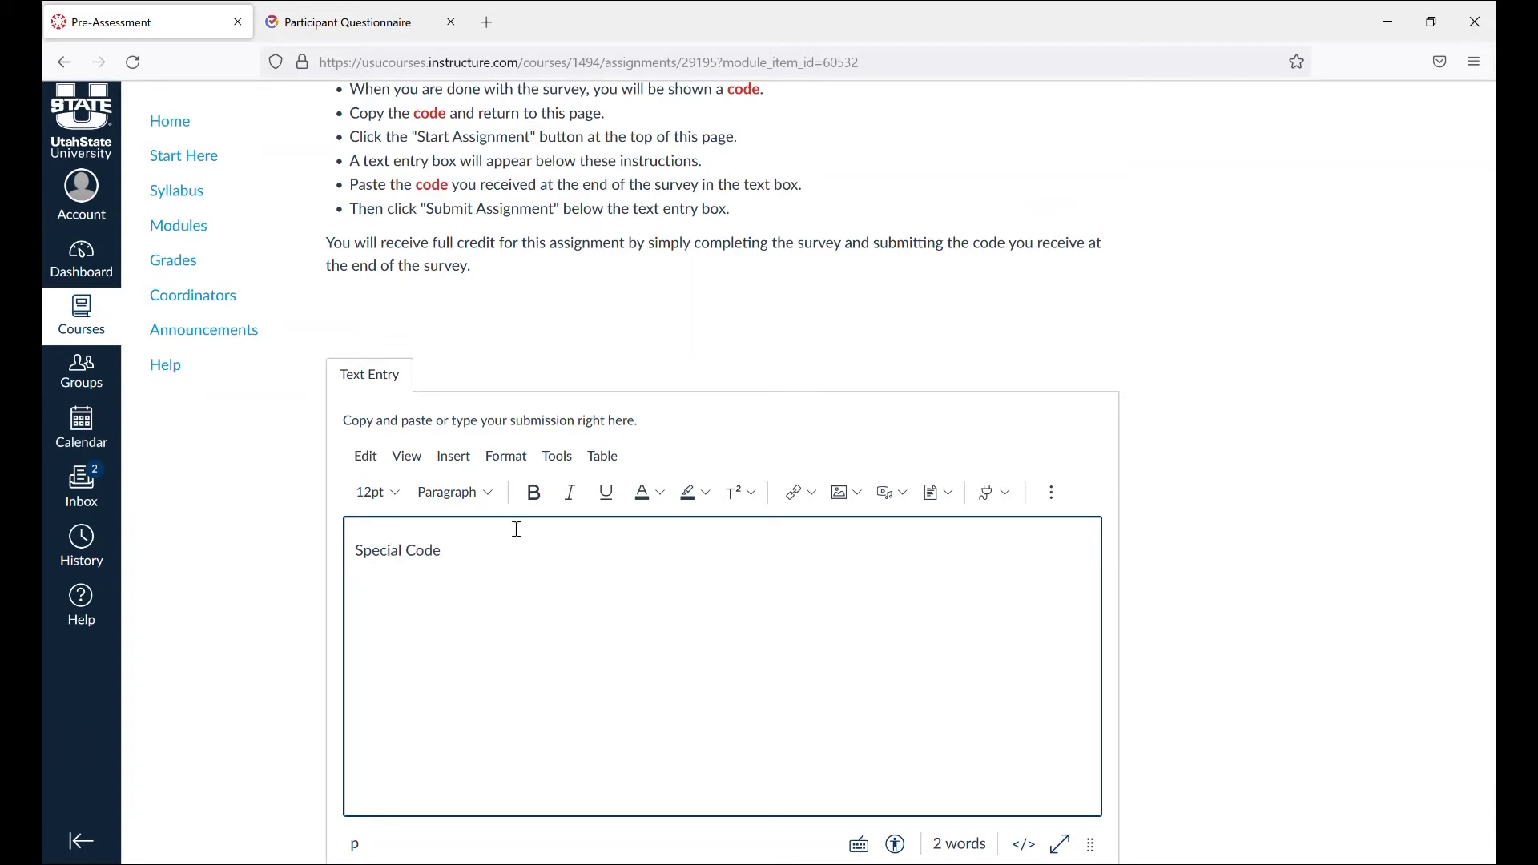
{"action": "scroll", "coordinate": [516, 531], "scroll_direction": "down", "scroll_amount": 2}
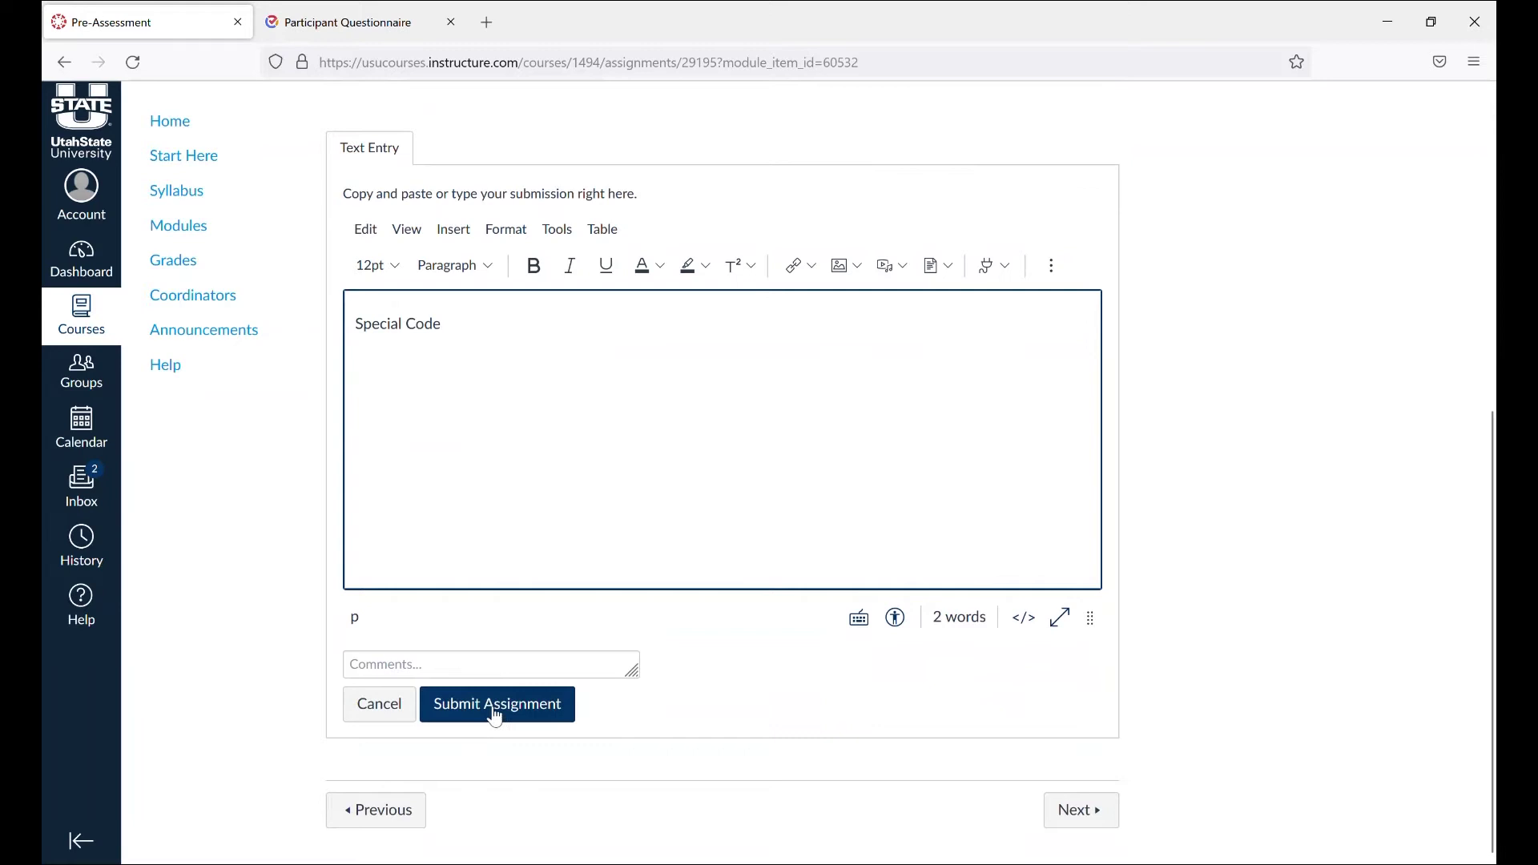
{"action": "left_click", "coordinate": [496, 706]}
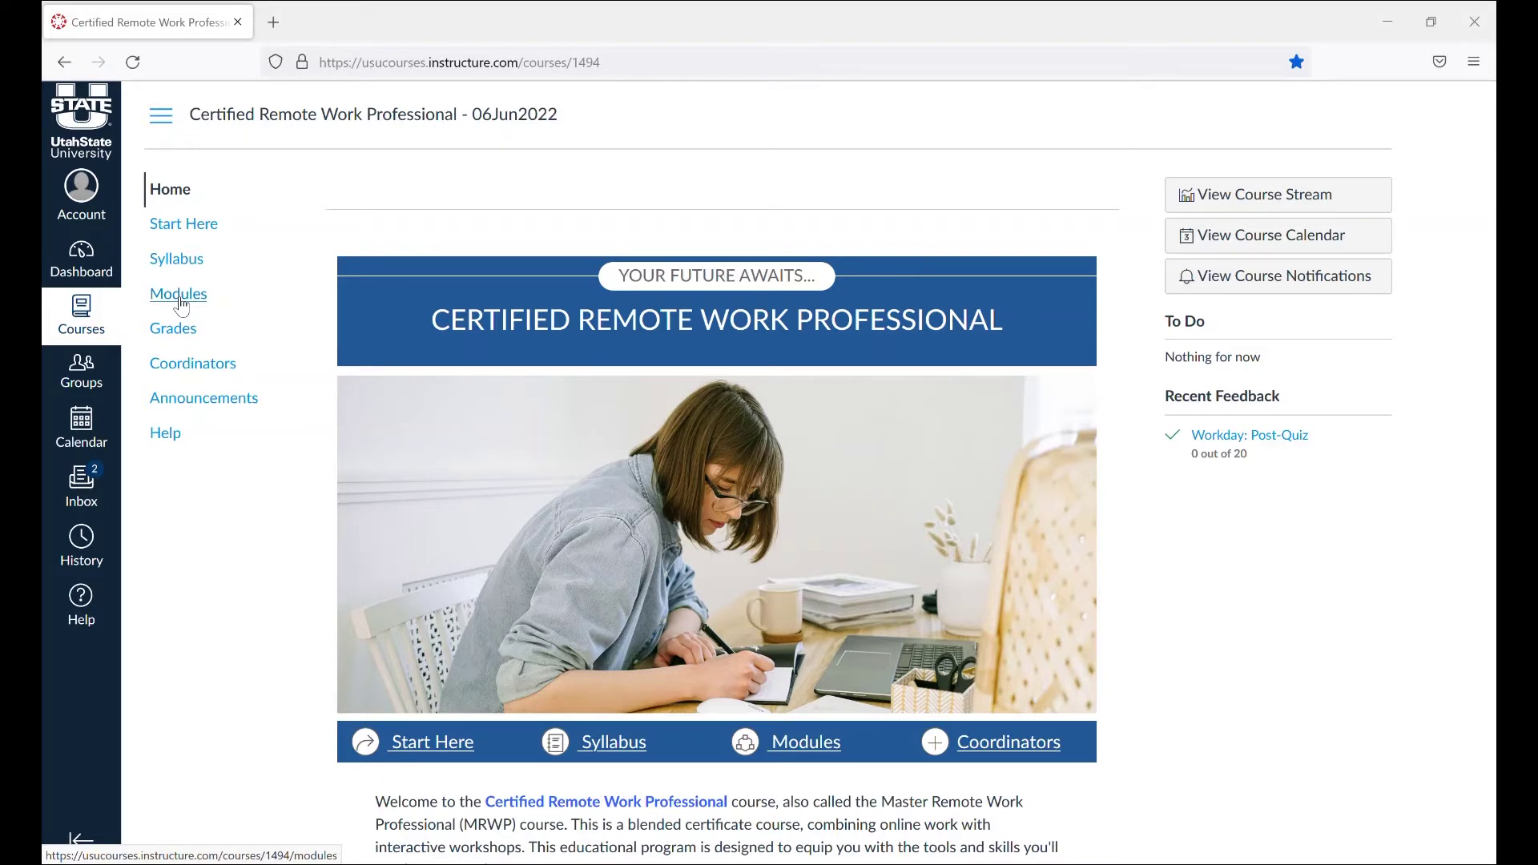
Open the course Modules page, listing Module 0 and Module 1: Workday.
{"action": "left_click", "coordinate": [179, 294]}
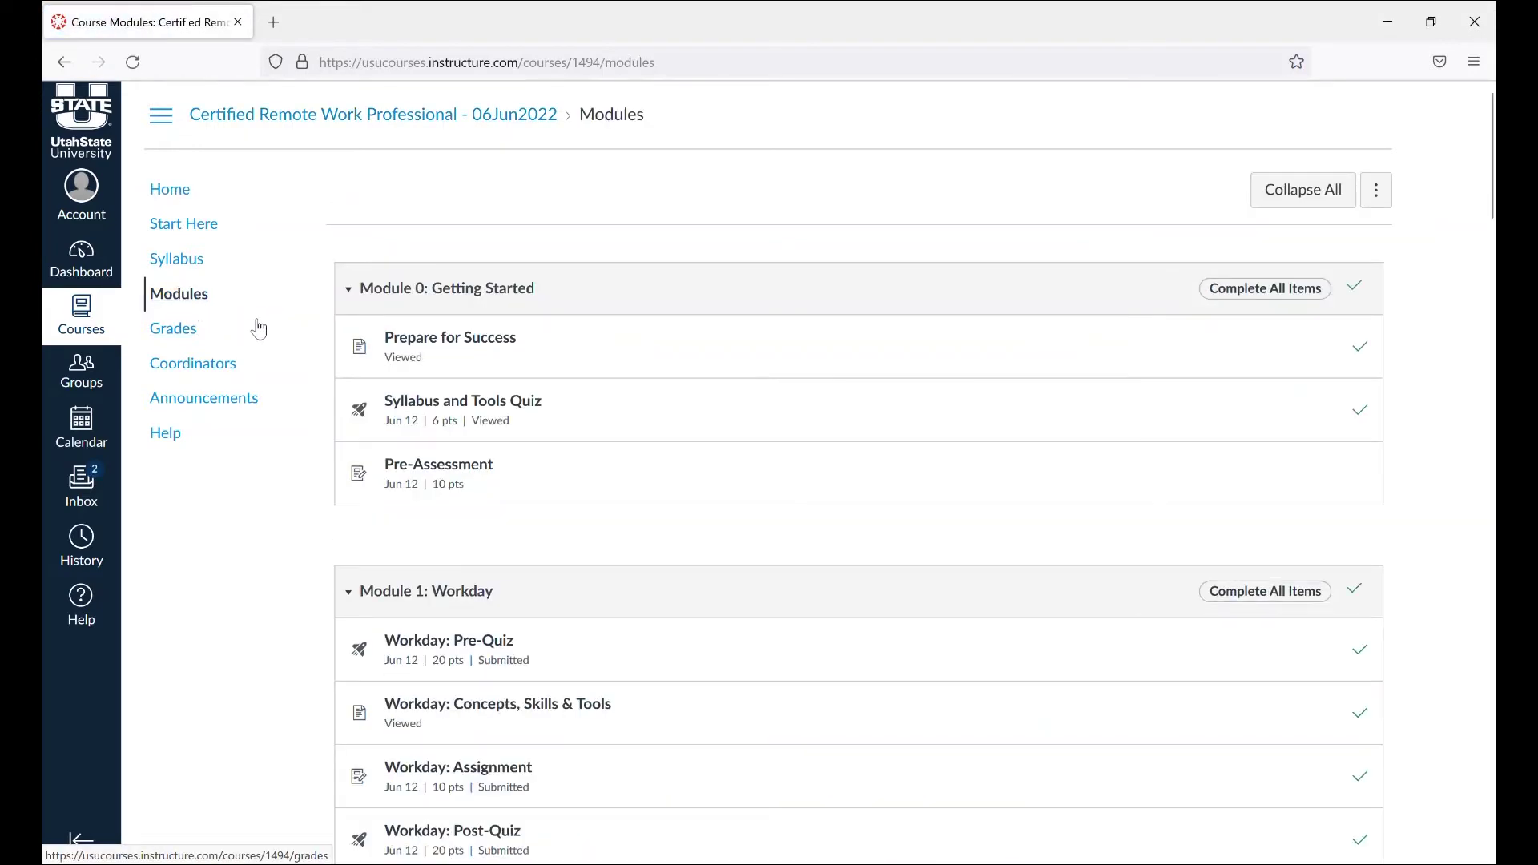
{"action": "scroll", "coordinate": [463, 480], "scroll_direction": "down", "scroll_amount": 3}
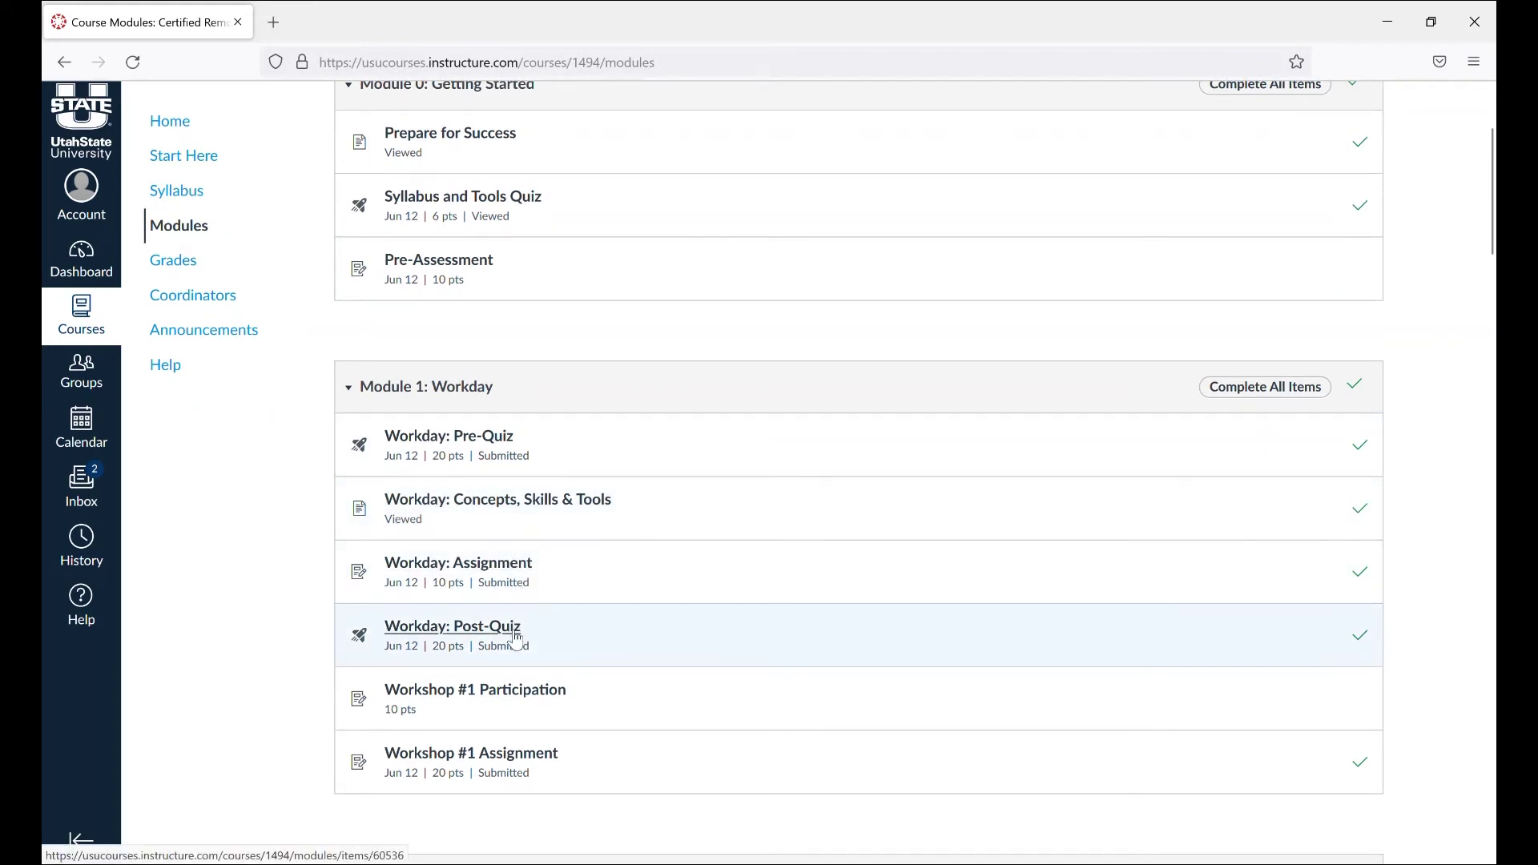
{"action": "scroll", "coordinate": [525, 700], "scroll_direction": "down", "scroll_amount": 2}
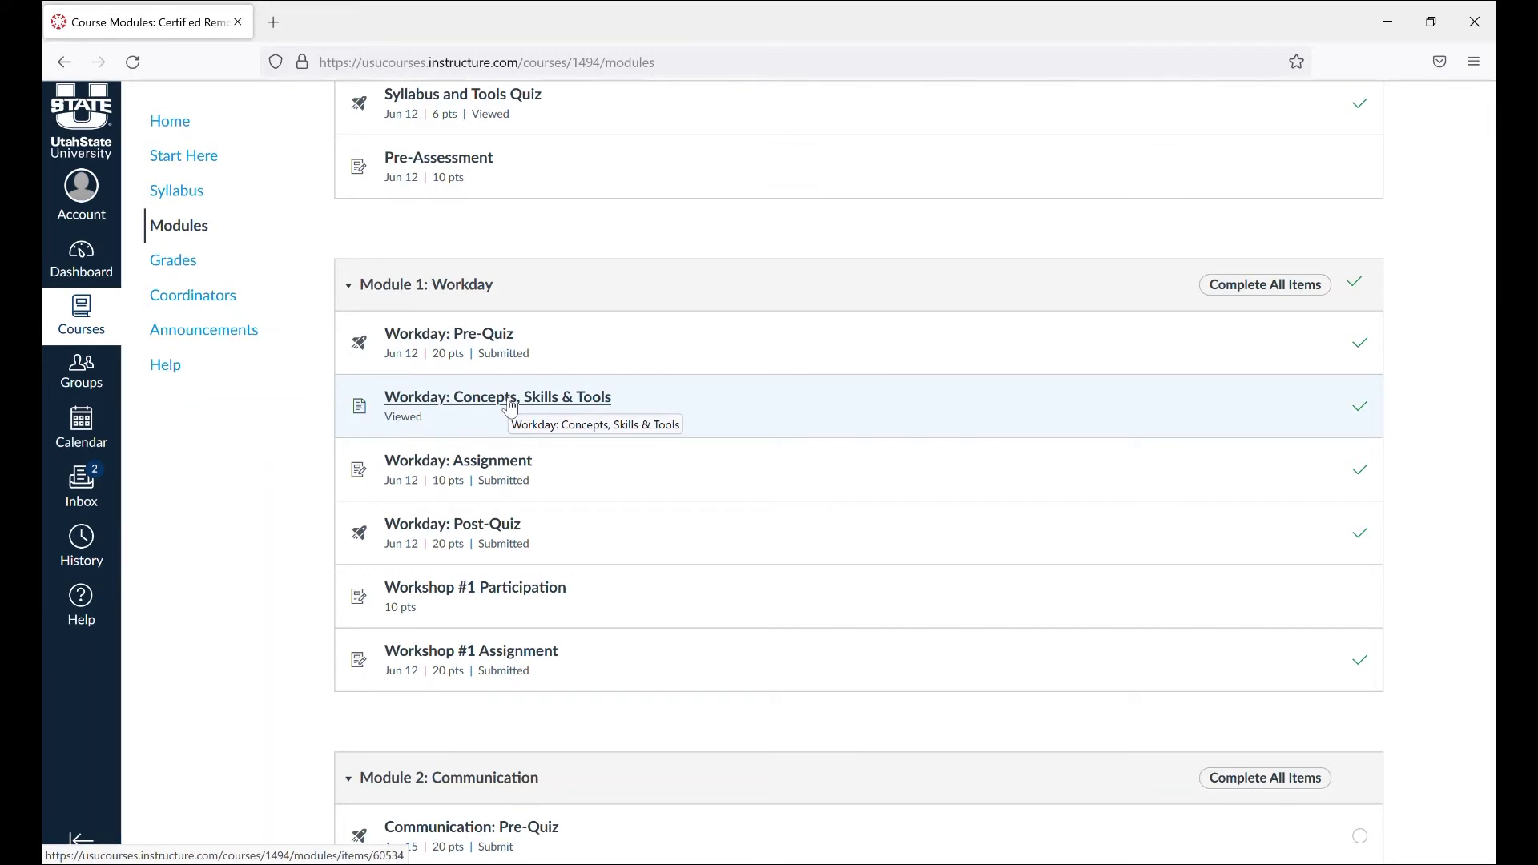
Complete Introduction and Overview in Workday: Concepts, Skills & Tools, and view the Location lesson's Entrepreneur and Employee tabs.
{"action": "left_click", "coordinate": [511, 406]}
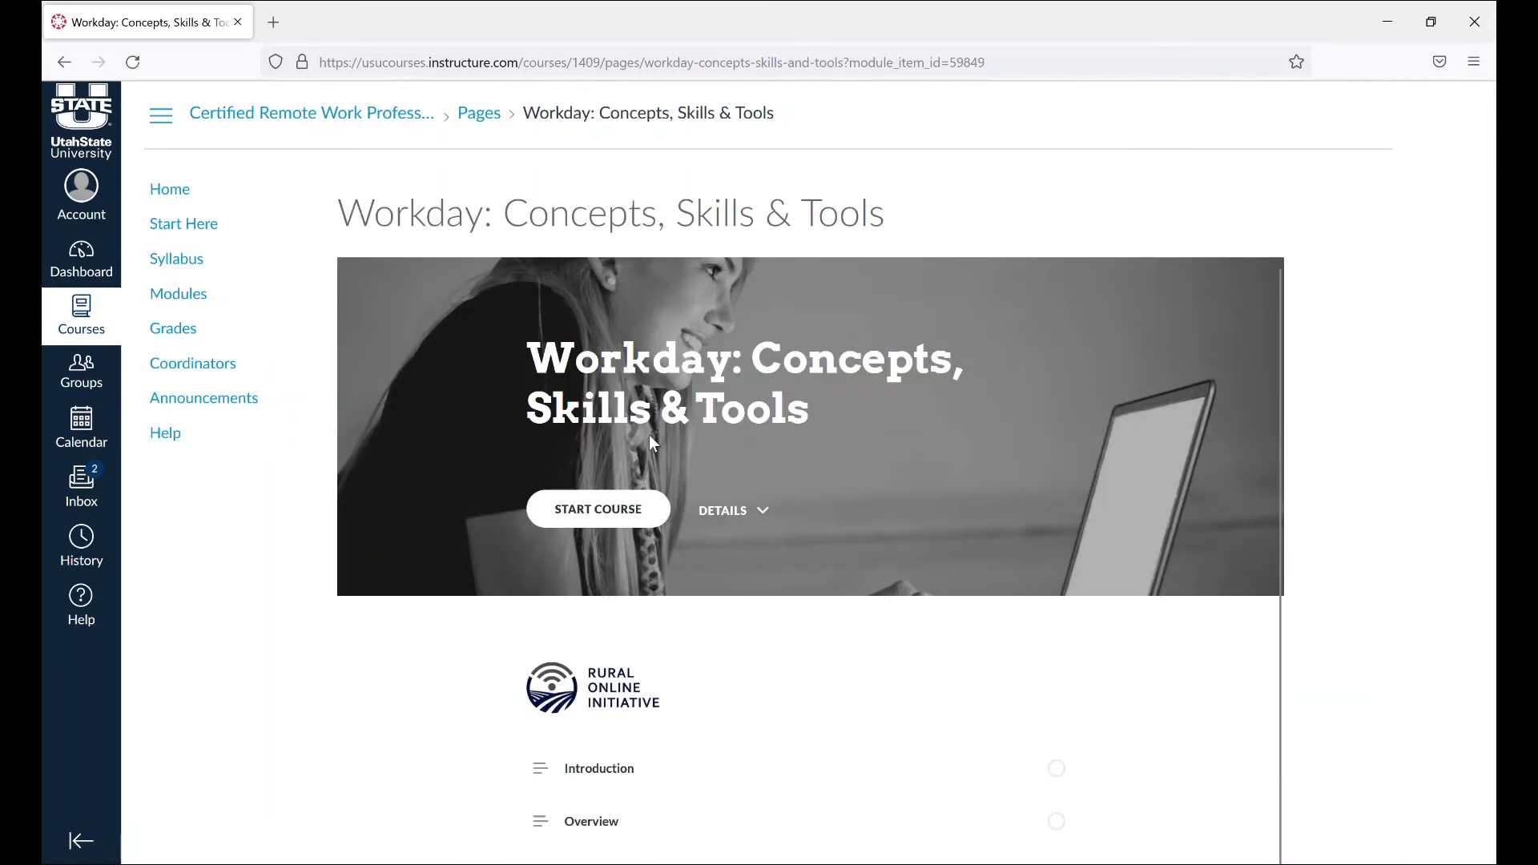
{"action": "scroll", "coordinate": [650, 436], "scroll_direction": "down", "scroll_amount": 3}
{"action": "scroll", "coordinate": [649, 435], "scroll_direction": "down", "scroll_amount": 2}
{"action": "scroll", "coordinate": [619, 231], "scroll_direction": "up", "scroll_amount": 2}
{"action": "left_click", "coordinate": [598, 196]}
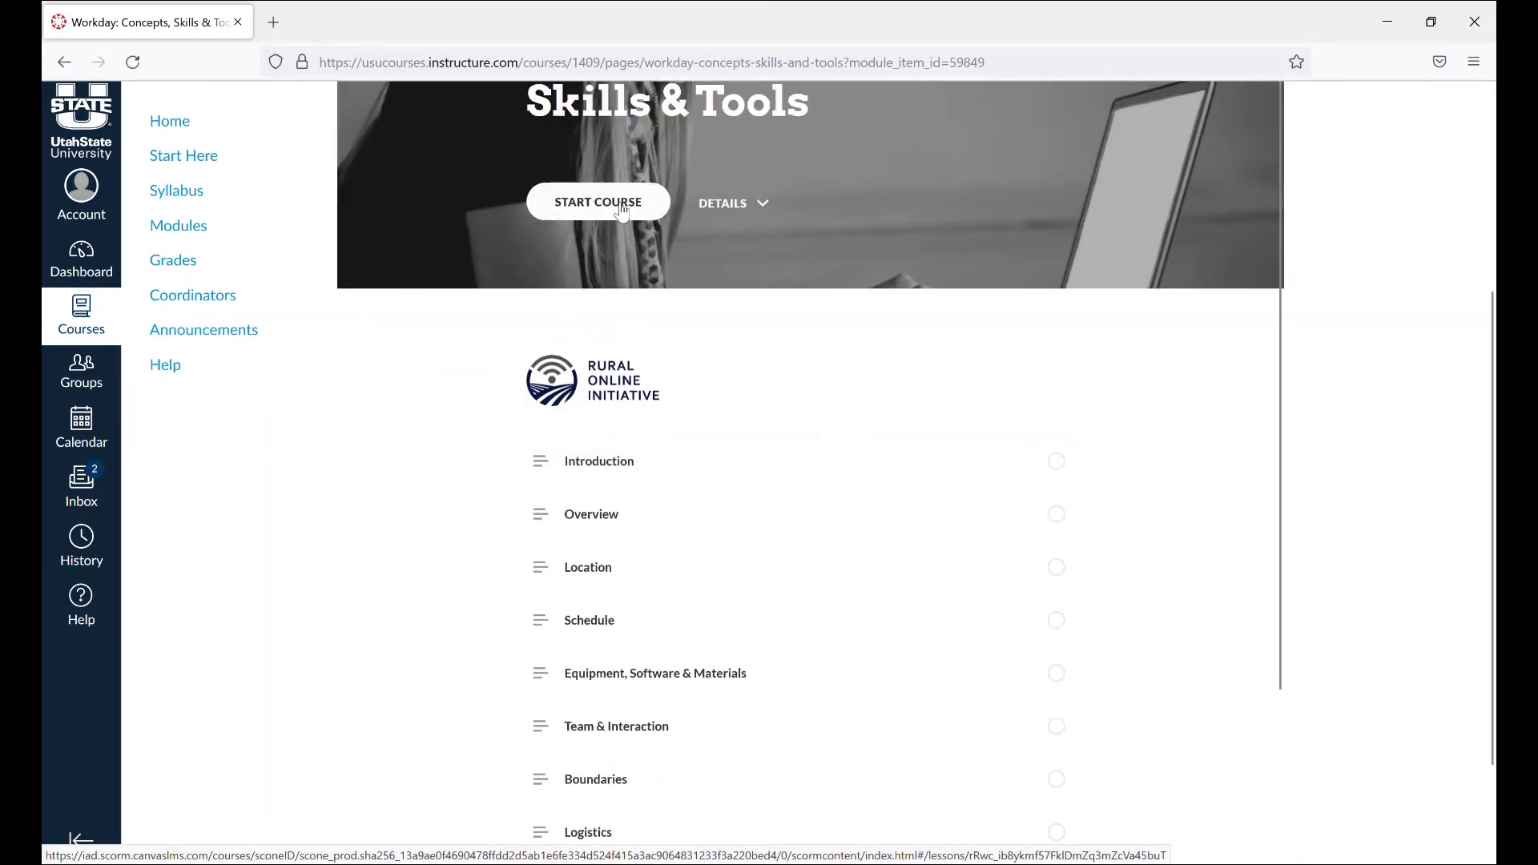
{"action": "scroll", "coordinate": [837, 350], "scroll_direction": "down", "scroll_amount": 5}
{"action": "scroll", "coordinate": [838, 350], "scroll_direction": "down", "scroll_amount": 4}
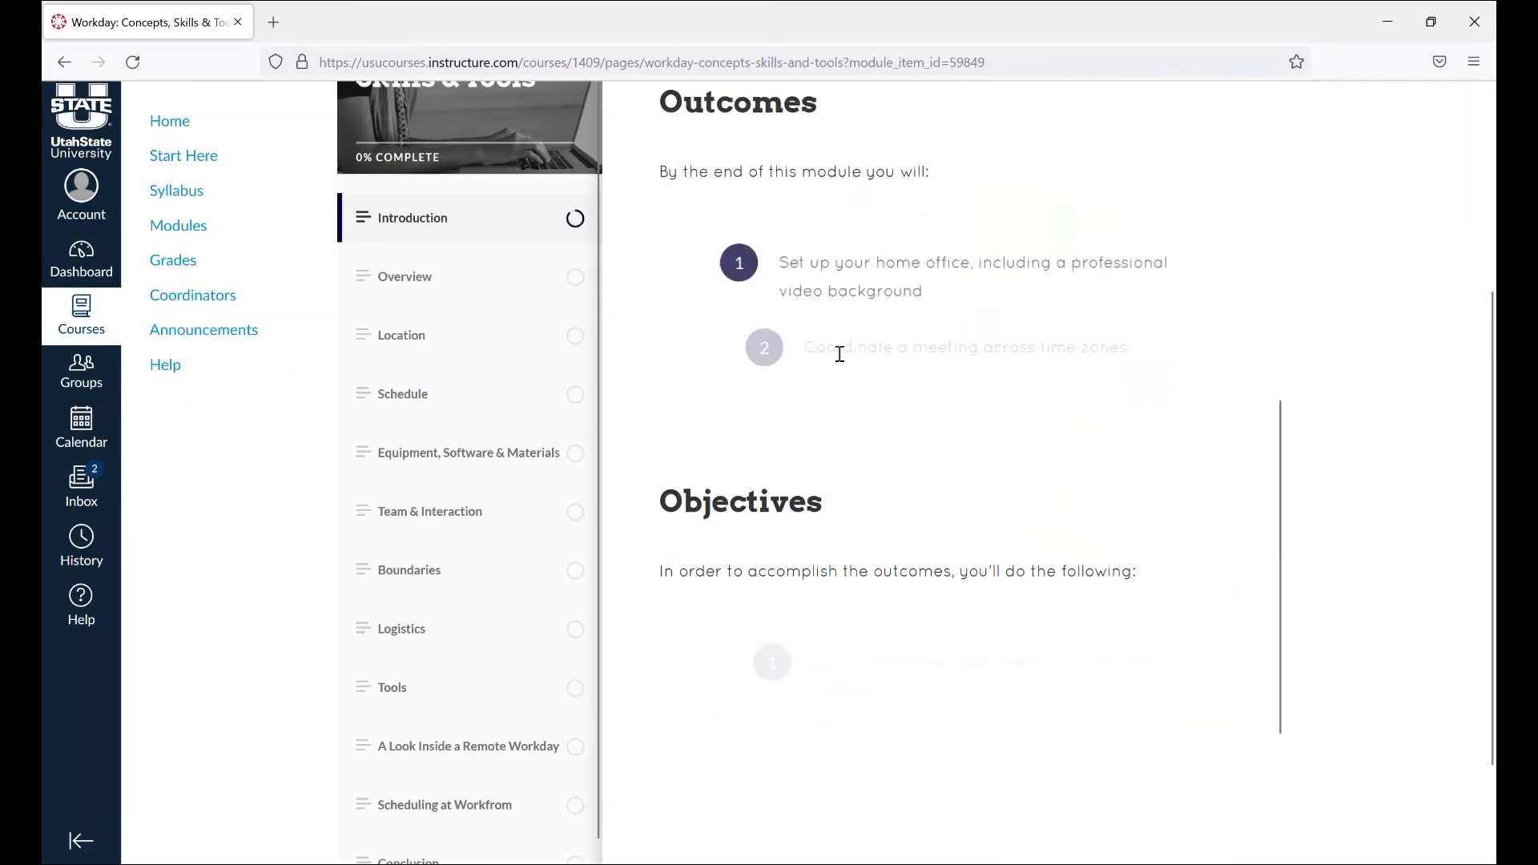
{"action": "scroll", "coordinate": [843, 362], "scroll_direction": "down", "scroll_amount": 3}
{"action": "scroll", "coordinate": [843, 362], "scroll_direction": "down", "scroll_amount": 3}
{"action": "scroll", "coordinate": [902, 653], "scroll_direction": "down", "scroll_amount": 3}
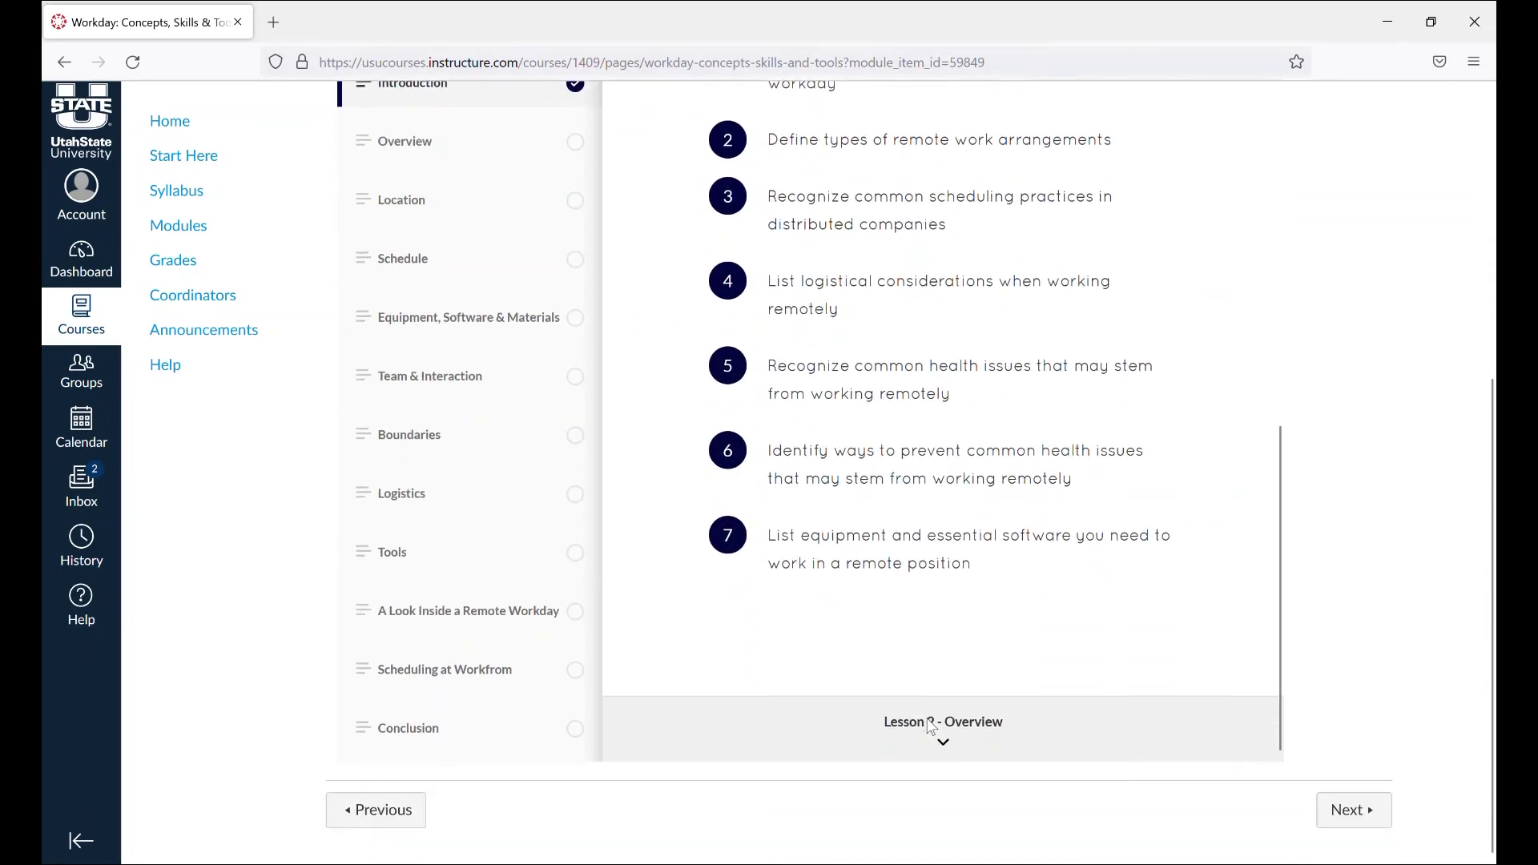
{"action": "left_click", "coordinate": [944, 748]}
{"action": "scroll", "coordinate": [944, 721], "scroll_direction": "up", "scroll_amount": 3}
{"action": "scroll", "coordinate": [965, 588], "scroll_direction": "down", "scroll_amount": 4}
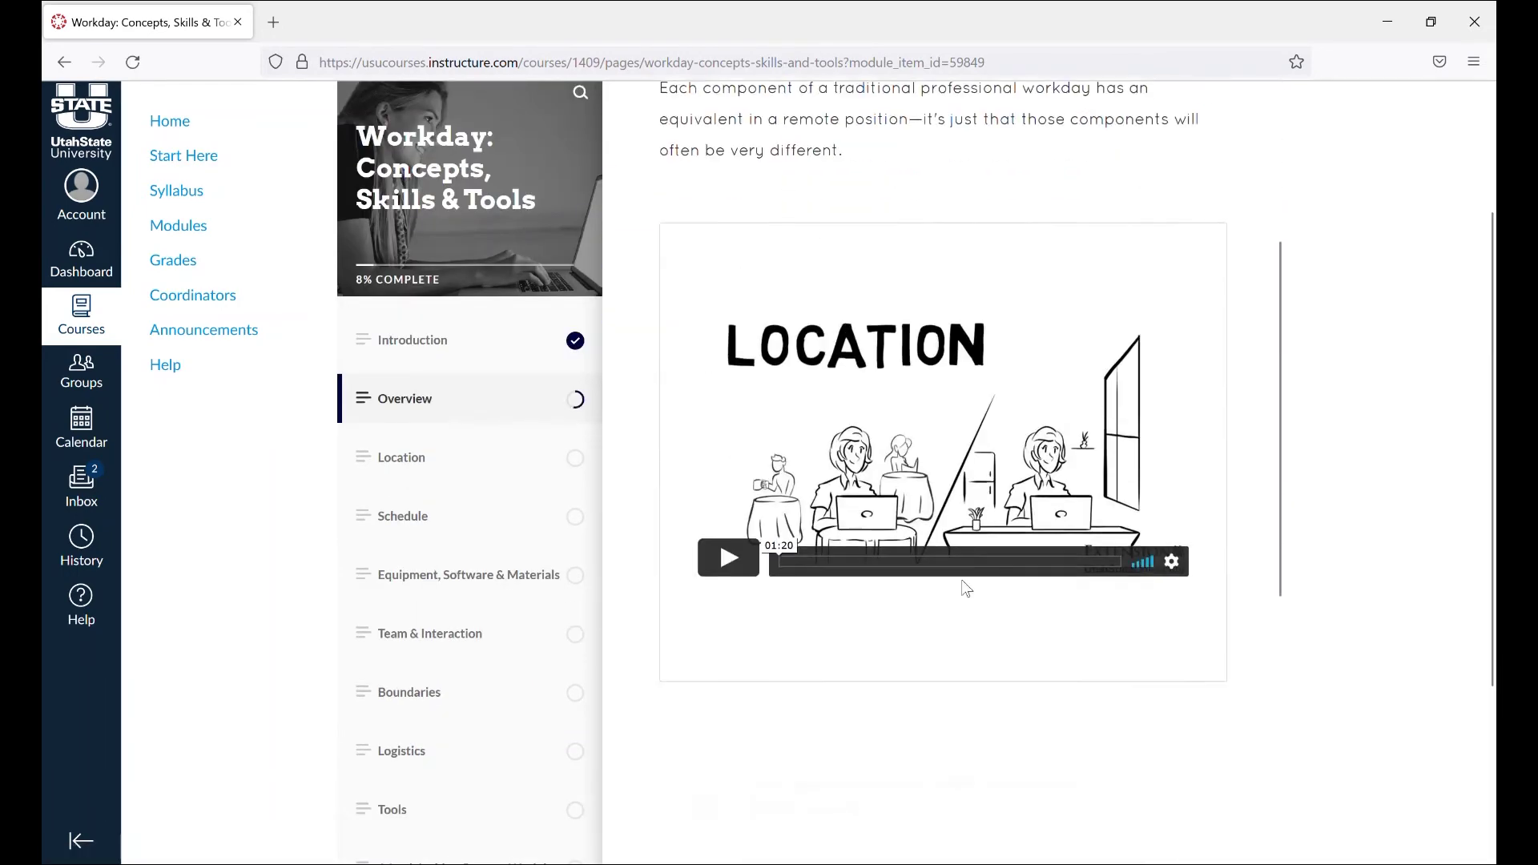
{"action": "scroll", "coordinate": [965, 587], "scroll_direction": "down", "scroll_amount": 4}
{"action": "scroll", "coordinate": [965, 587], "scroll_direction": "down", "scroll_amount": 4}
{"action": "scroll", "coordinate": [965, 588], "scroll_direction": "down", "scroll_amount": 3}
{"action": "scroll", "coordinate": [961, 582], "scroll_direction": "down", "scroll_amount": 3}
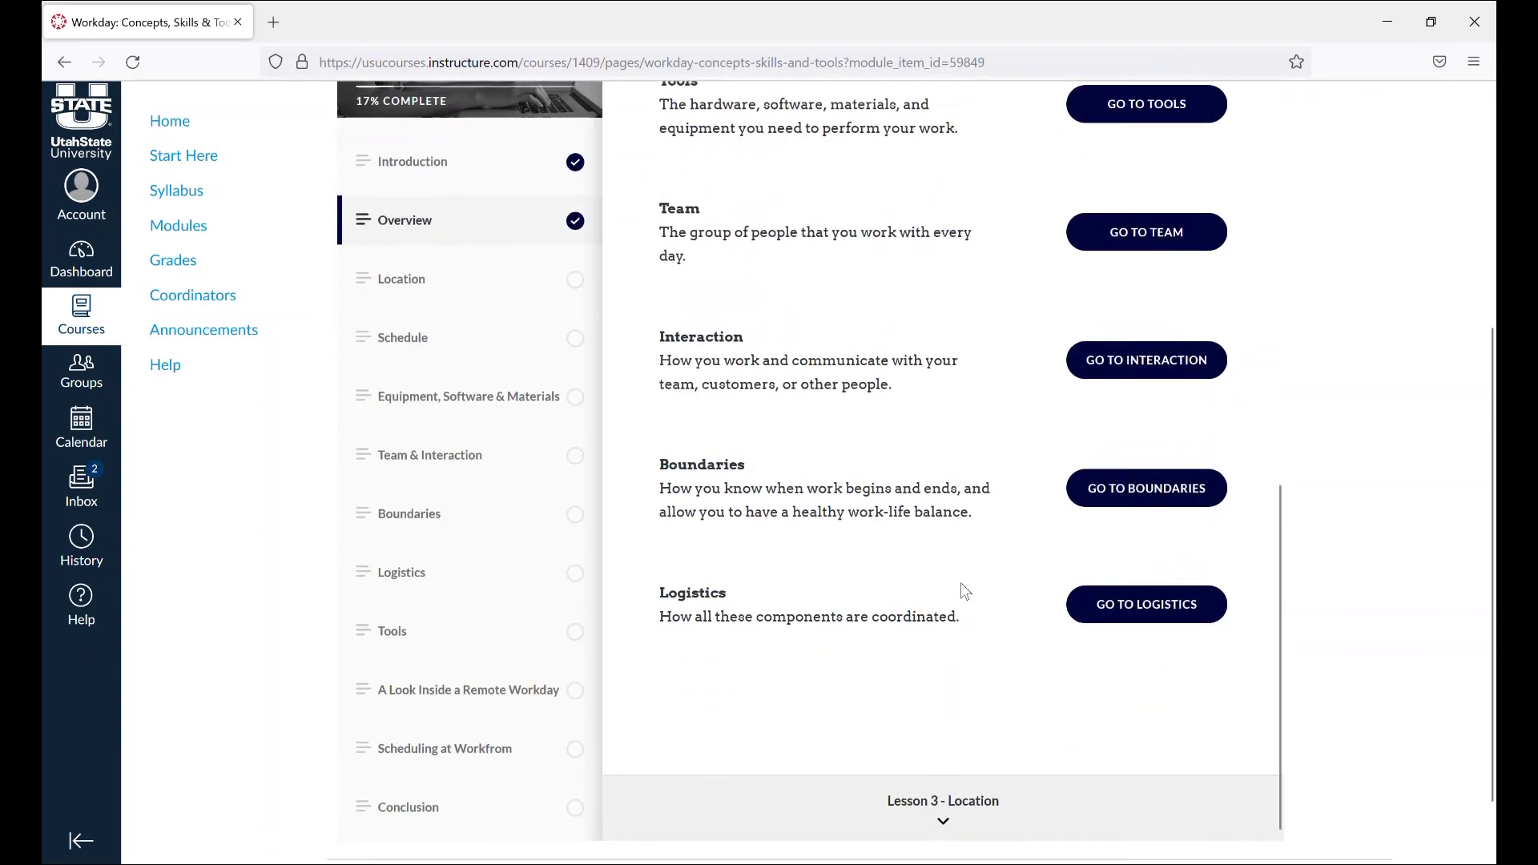
{"action": "scroll", "coordinate": [961, 589], "scroll_direction": "down", "scroll_amount": 2}
{"action": "left_click", "coordinate": [945, 727]}
{"action": "scroll", "coordinate": [939, 722], "scroll_direction": "up", "scroll_amount": 3}
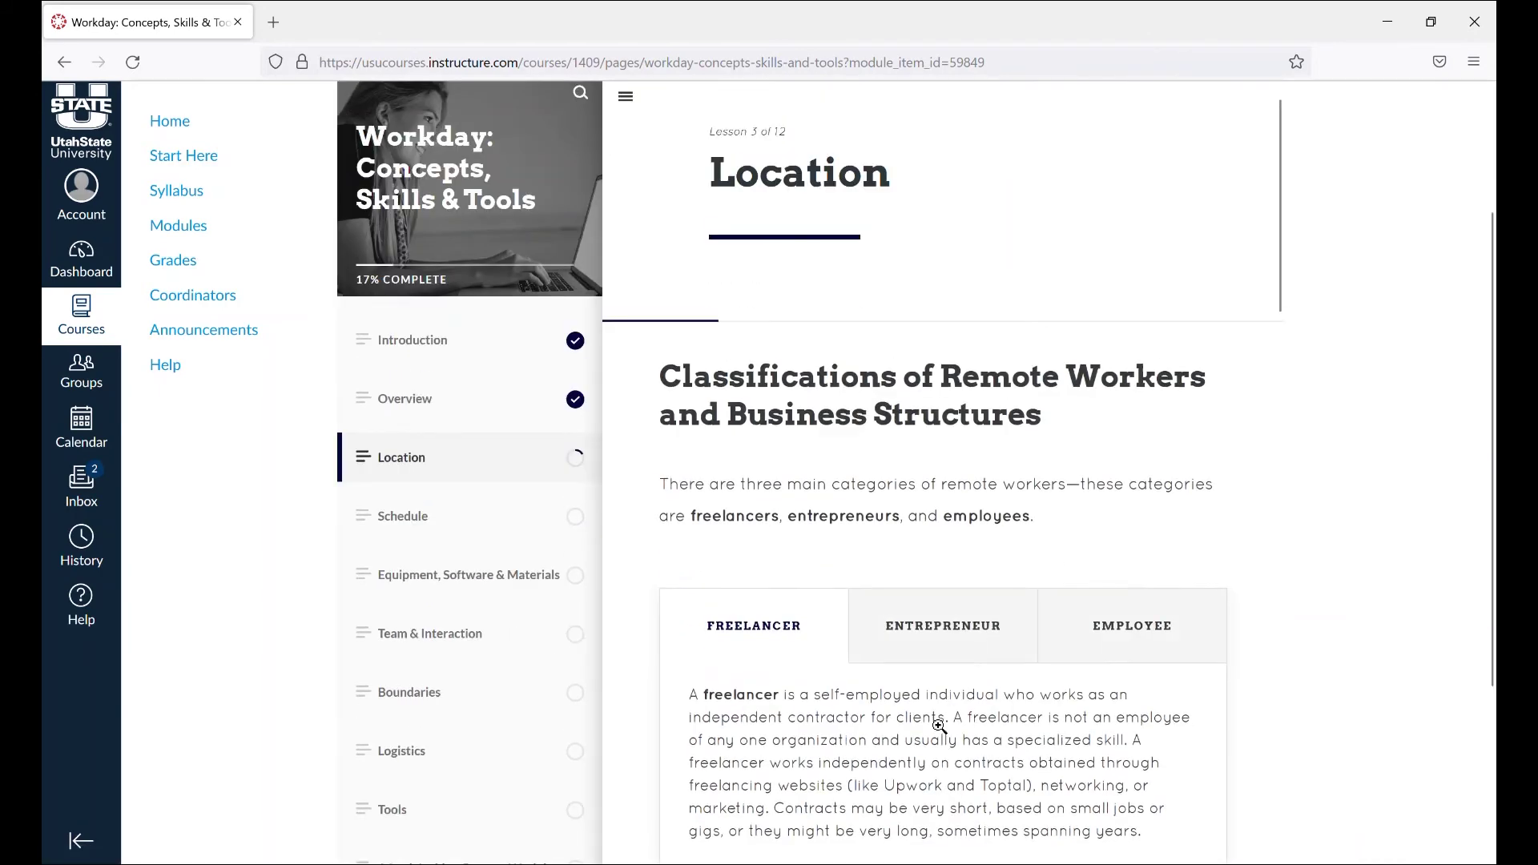
{"action": "left_click", "coordinate": [942, 626]}
{"action": "left_click", "coordinate": [1132, 626]}
{"action": "scroll", "coordinate": [1146, 629], "scroll_direction": "down", "scroll_amount": 4}
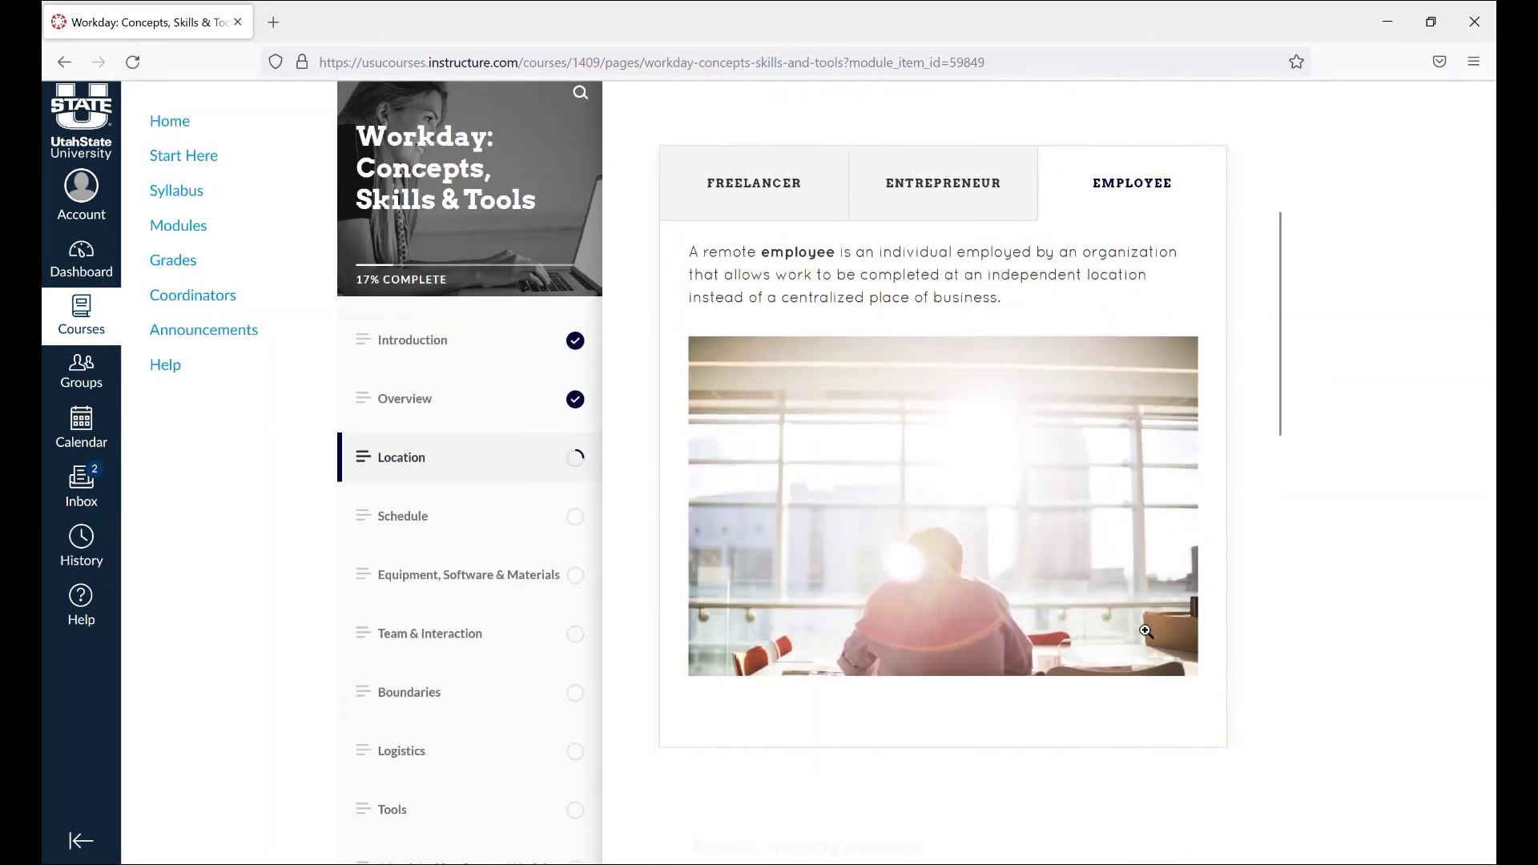
{"action": "scroll", "coordinate": [1146, 638], "scroll_direction": "down", "scroll_amount": 4}
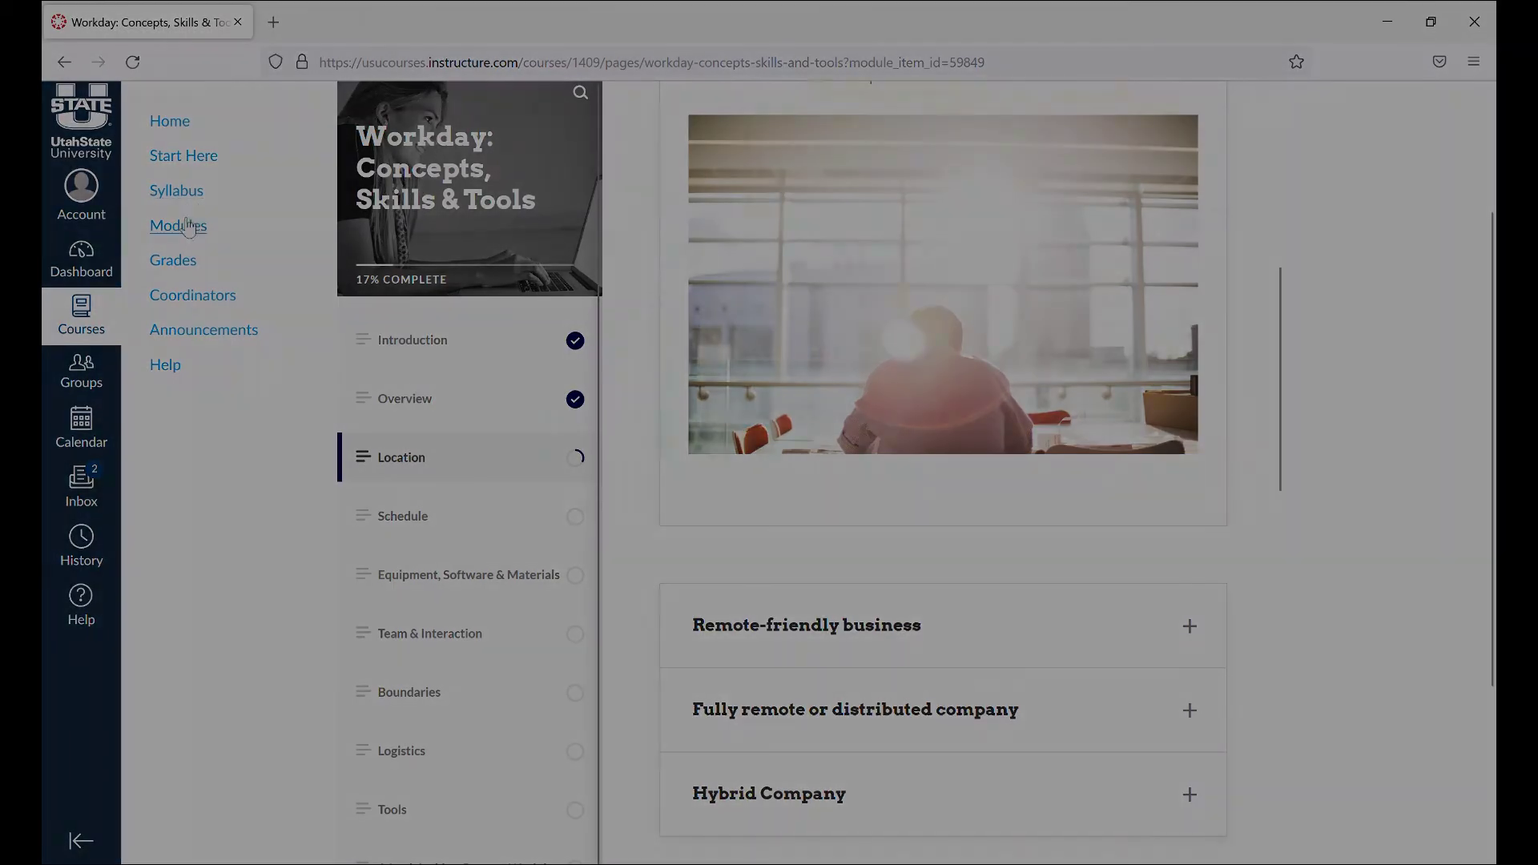
Open Workshop #1 Assignment from Modules to see its due date, 20 points and Zoom attendance instructions.
{"action": "left_click", "coordinate": [178, 225]}
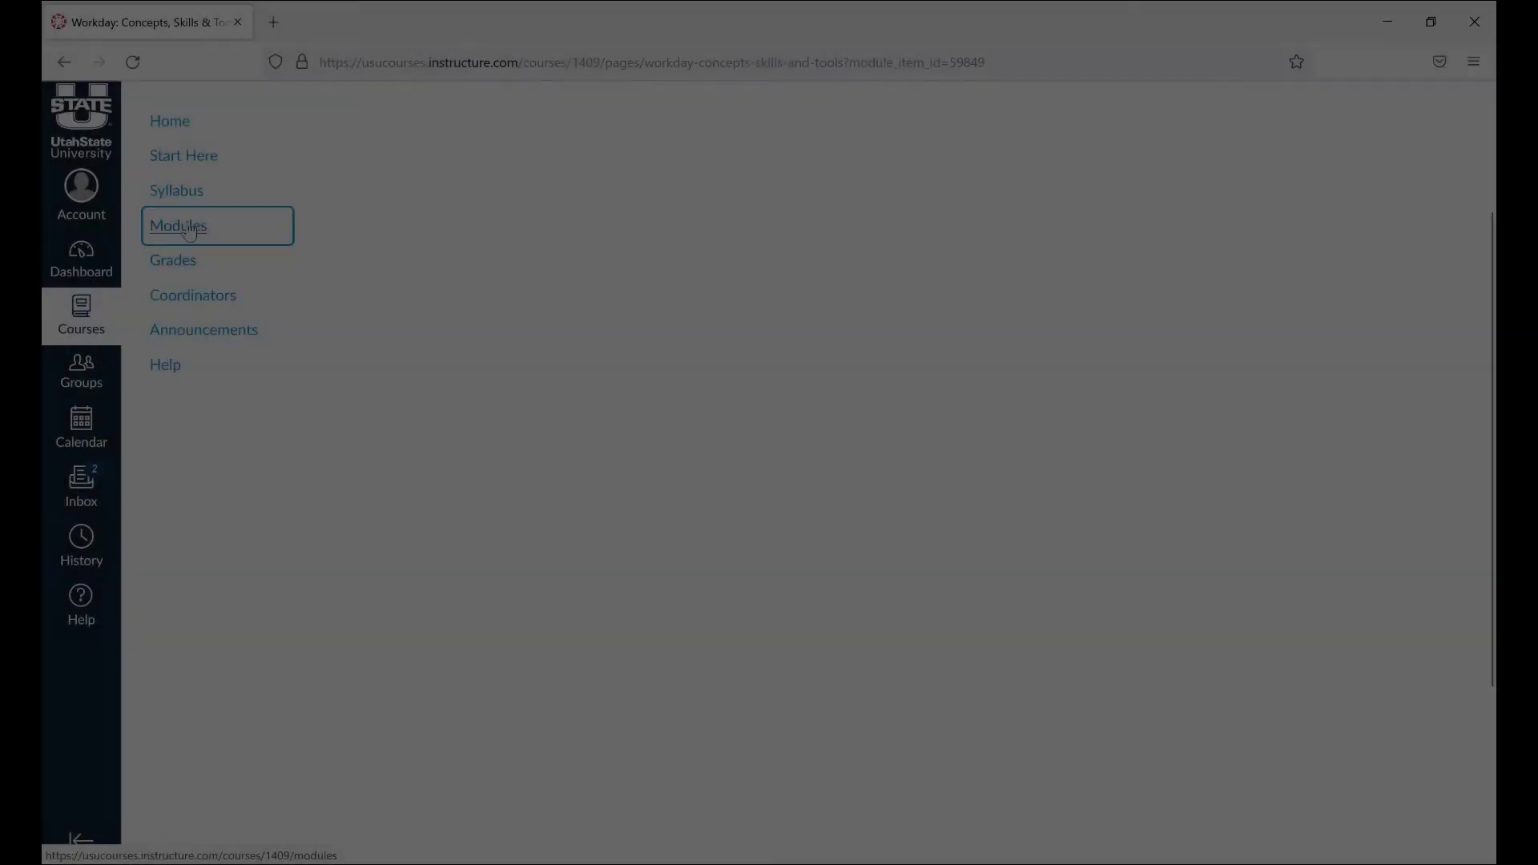
{"action": "scroll", "coordinate": [441, 415], "scroll_direction": "down", "scroll_amount": 2}
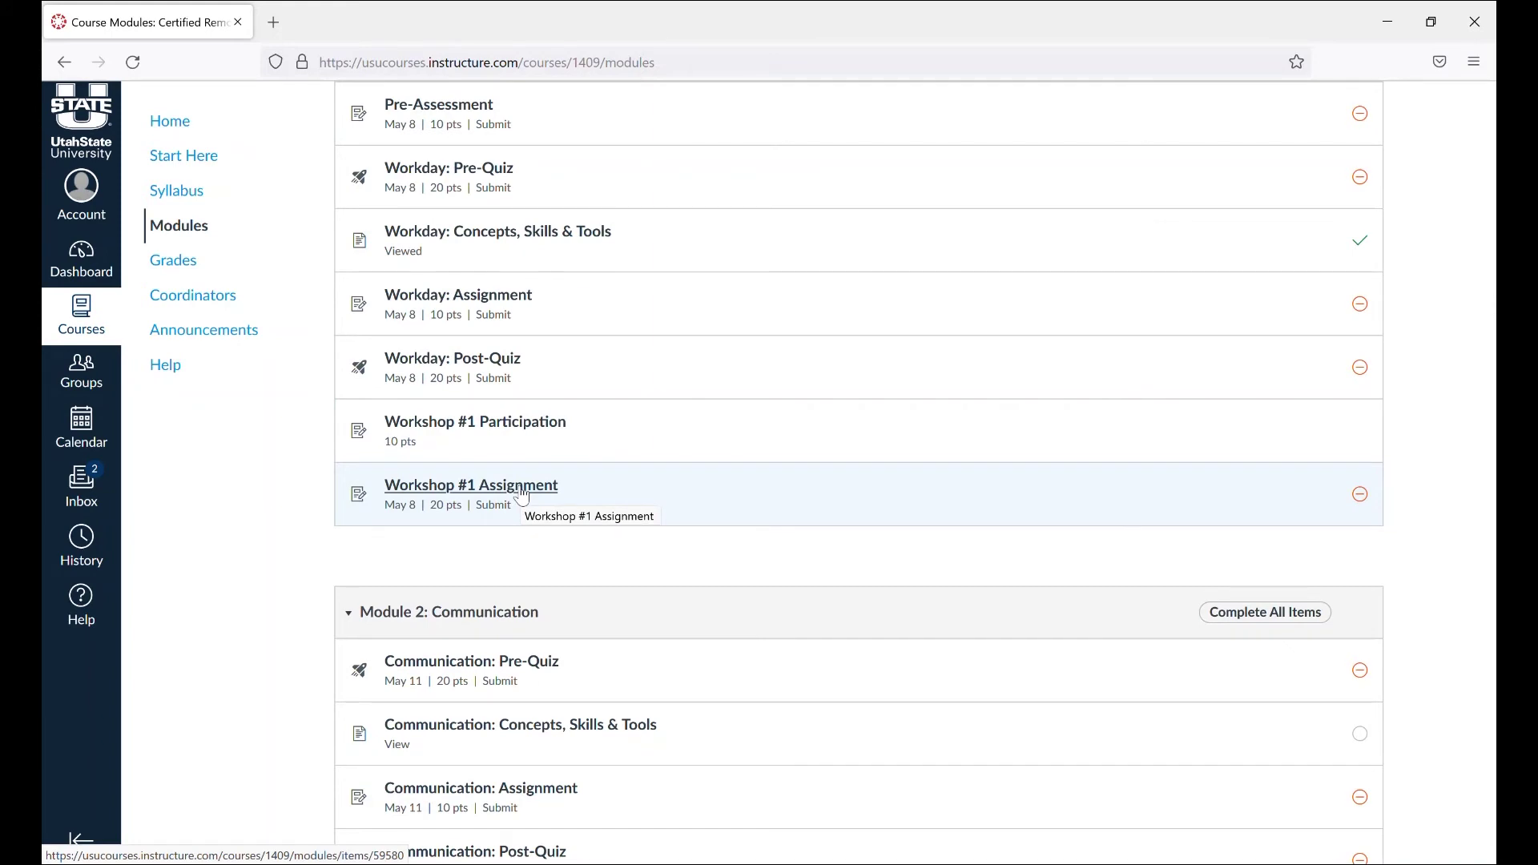
{"action": "left_click", "coordinate": [522, 493]}
{"action": "scroll", "coordinate": [521, 493], "scroll_direction": "down", "scroll_amount": 4}
{"action": "scroll", "coordinate": [609, 510], "scroll_direction": "down", "scroll_amount": 1}
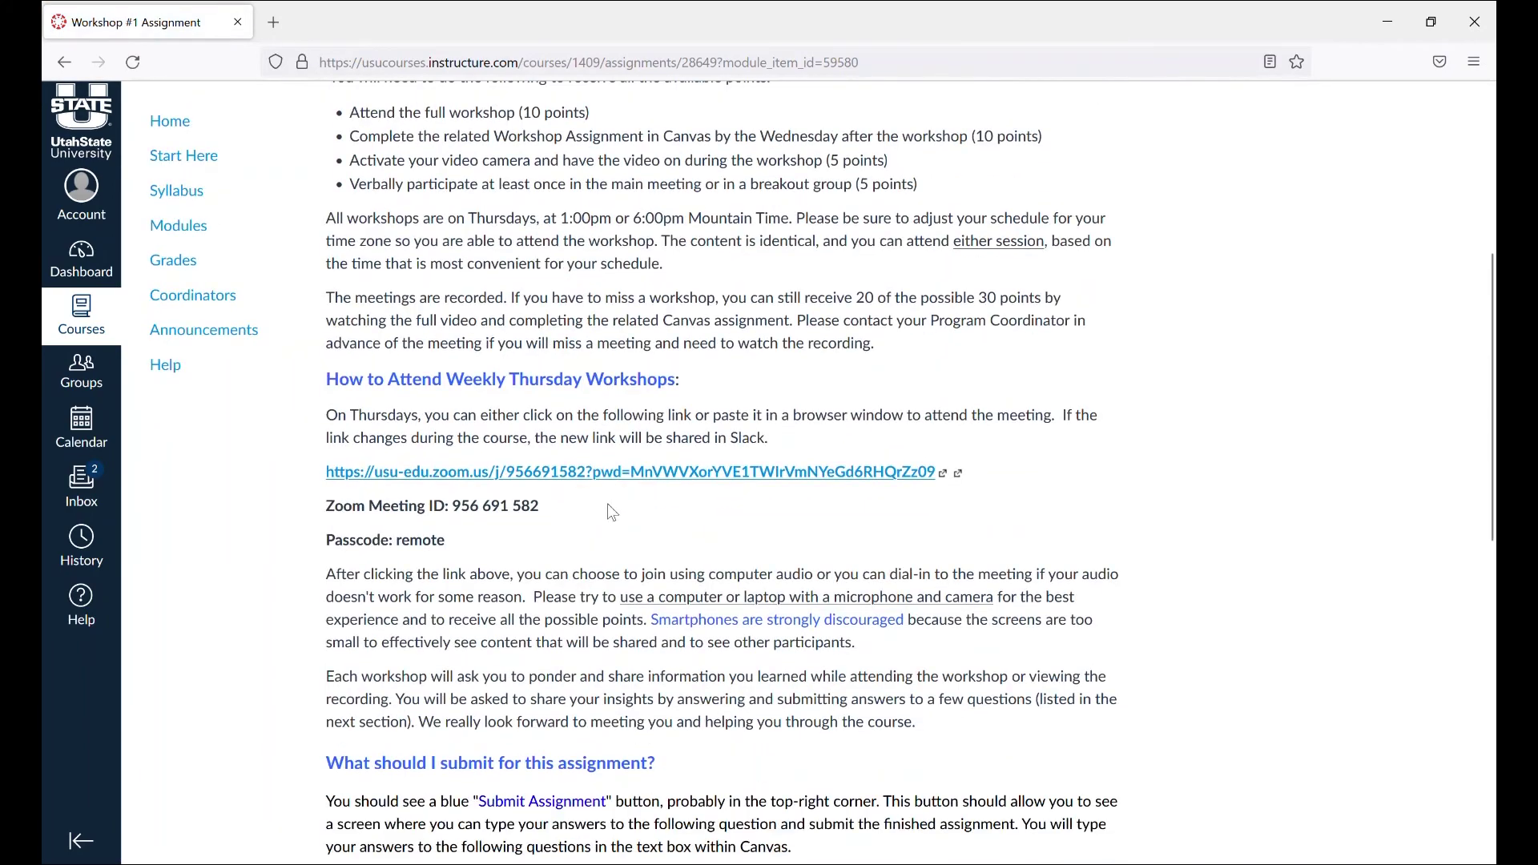
{"action": "scroll", "coordinate": [609, 511], "scroll_direction": "down", "scroll_amount": 1}
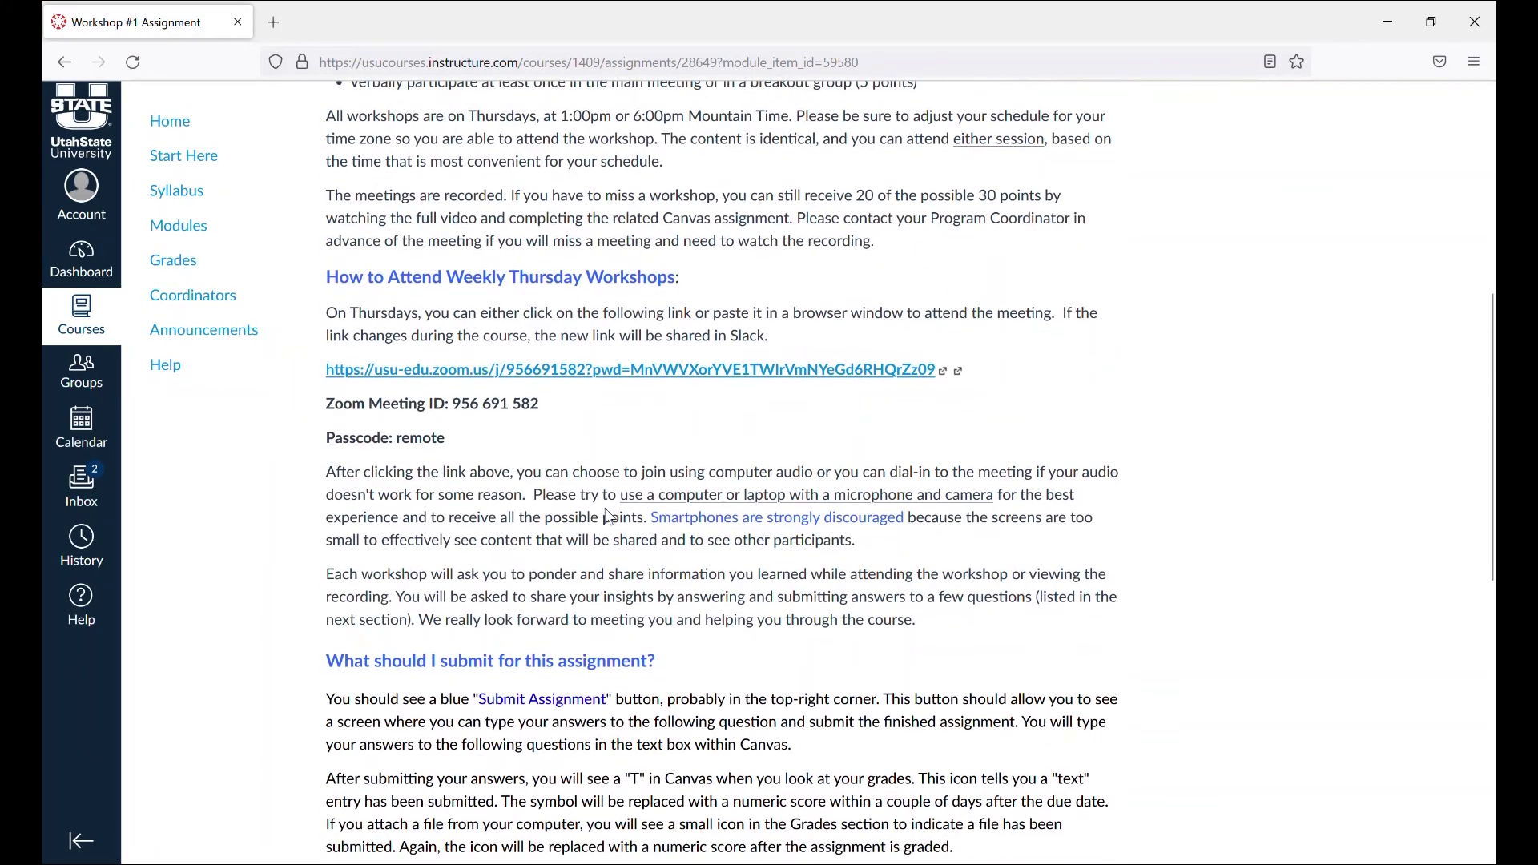
{"action": "scroll", "coordinate": [608, 518], "scroll_direction": "up", "scroll_amount": 4}
{"action": "scroll", "coordinate": [607, 517], "scroll_direction": "up", "scroll_amount": 3}
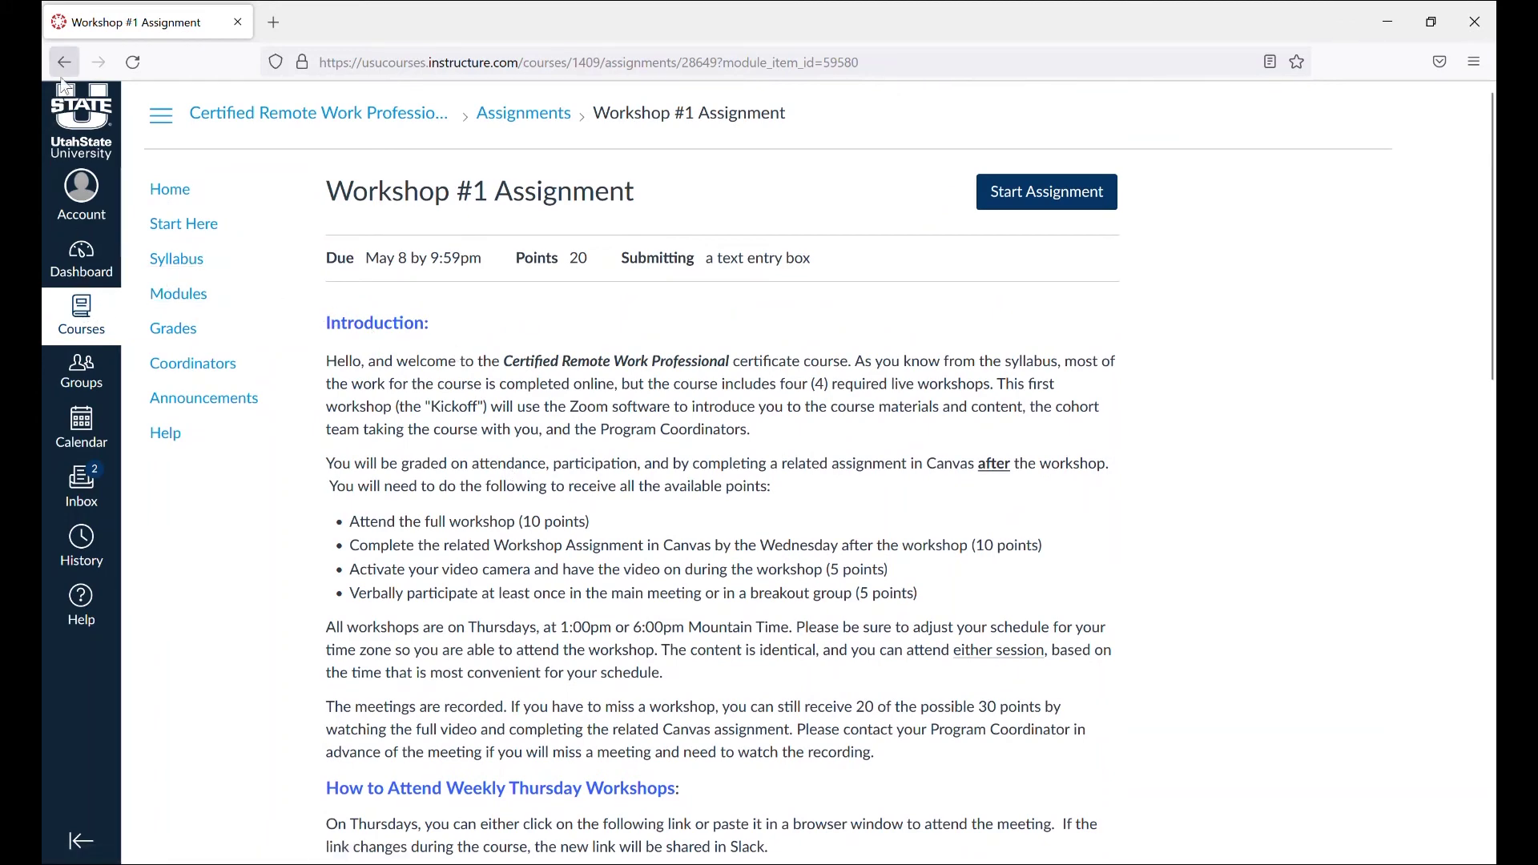
Check the module list's completion status, then open the Help page with Help Desk hours and Module 1–9 links.
{"action": "left_click", "coordinate": [176, 297]}
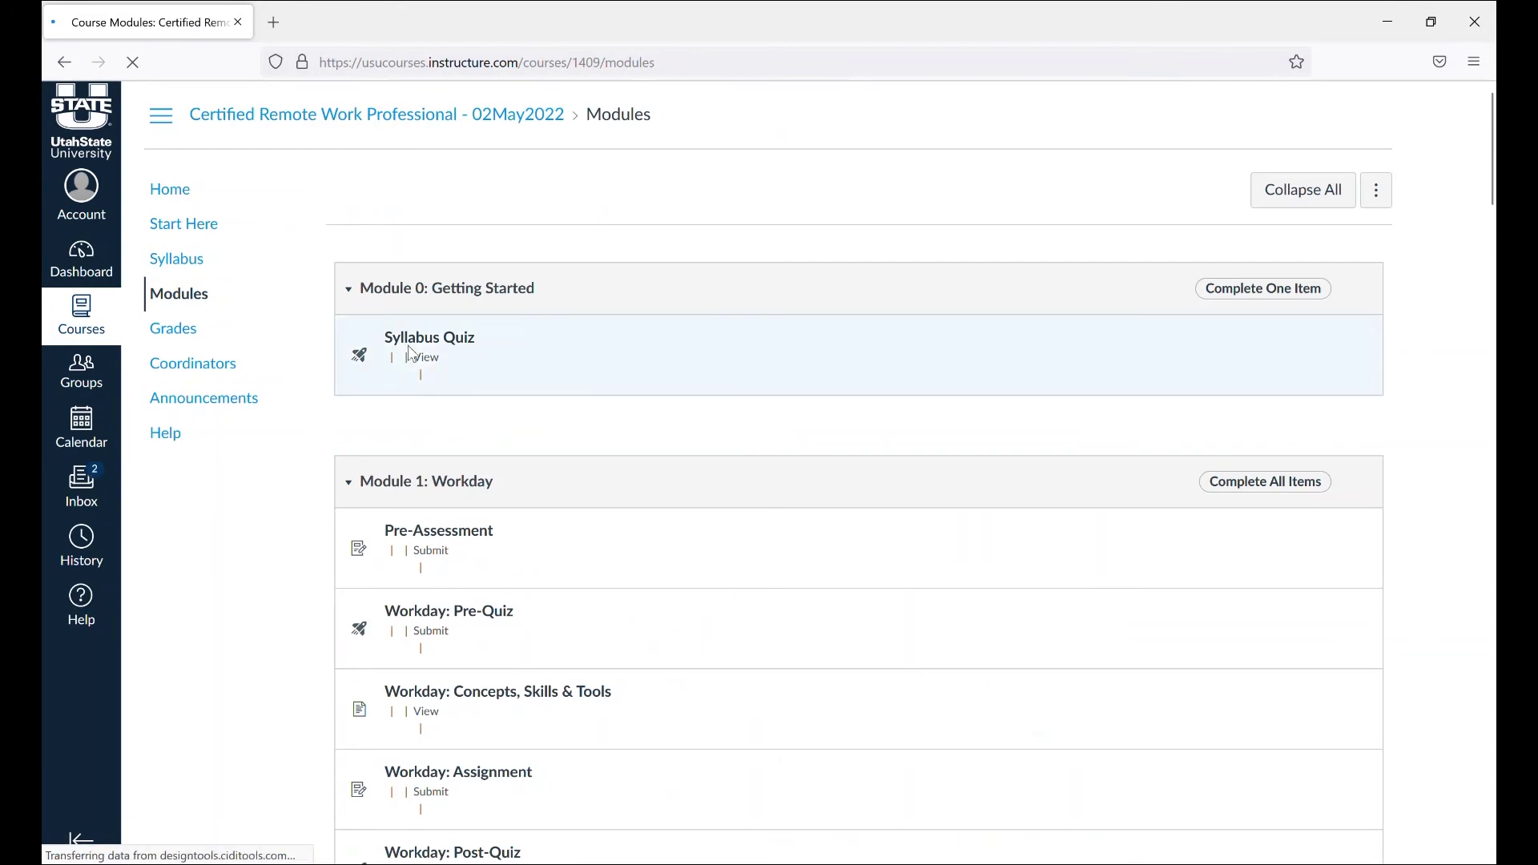
{"action": "scroll", "coordinate": [454, 490], "scroll_direction": "down", "scroll_amount": 1}
{"action": "scroll", "coordinate": [454, 492], "scroll_direction": "down", "scroll_amount": 2}
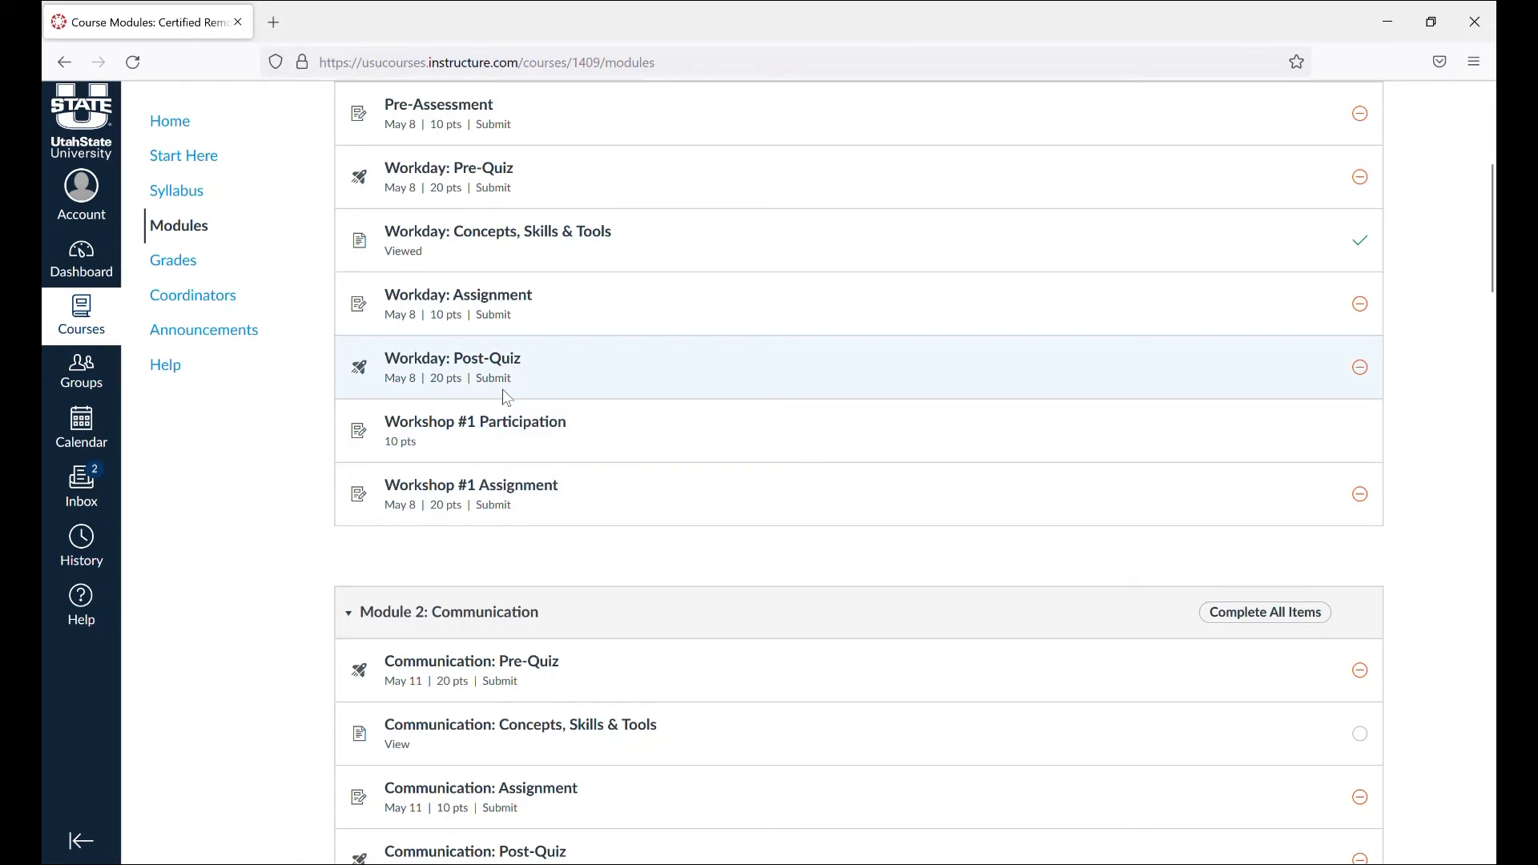
{"action": "scroll", "coordinate": [505, 397], "scroll_direction": "down", "scroll_amount": 3}
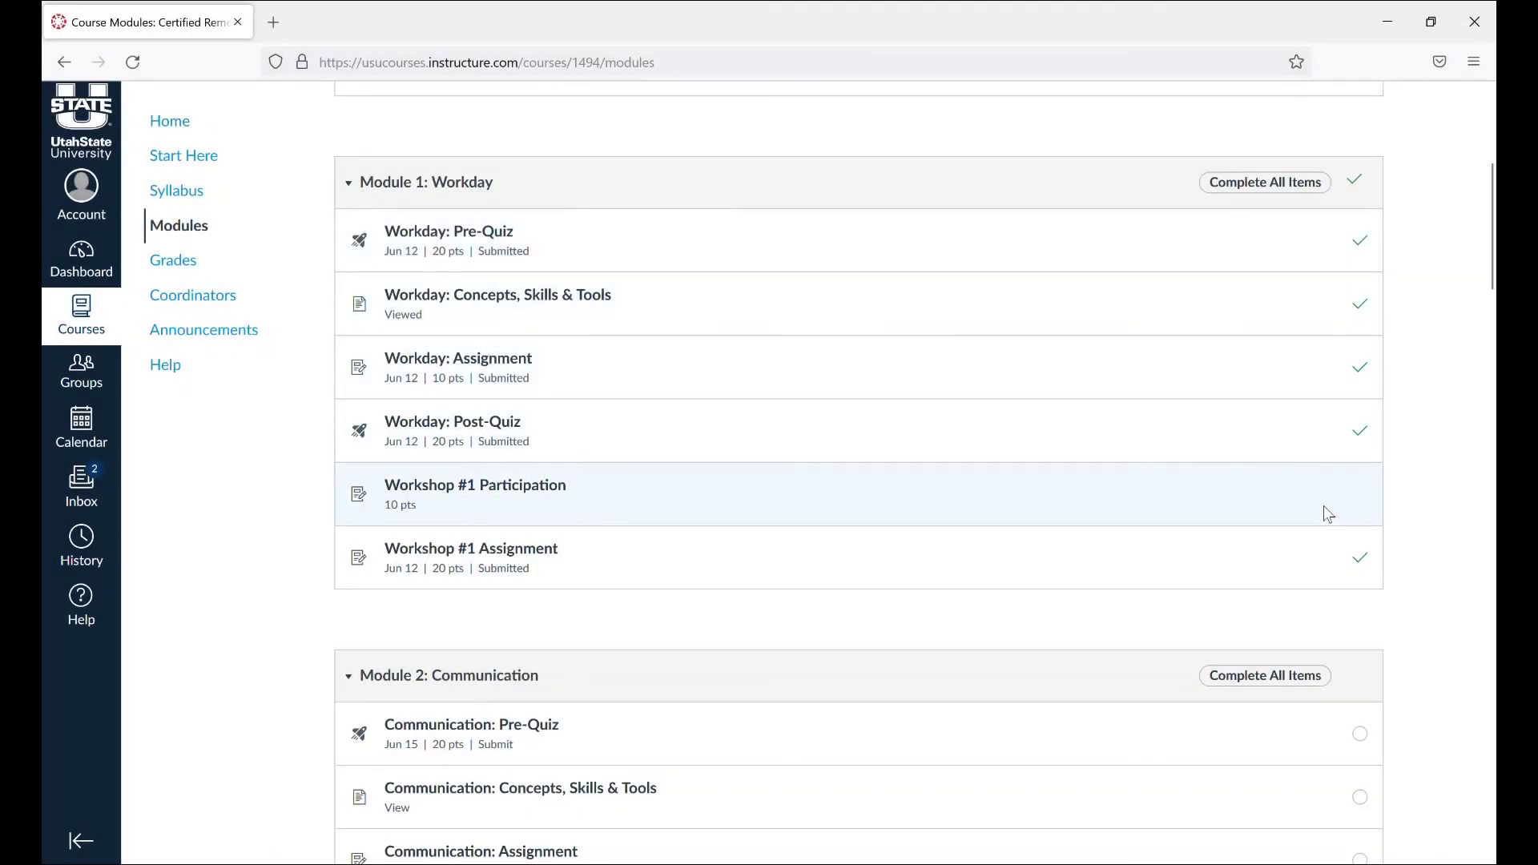
{"action": "scroll", "coordinate": [1307, 544], "scroll_direction": "down", "scroll_amount": 1}
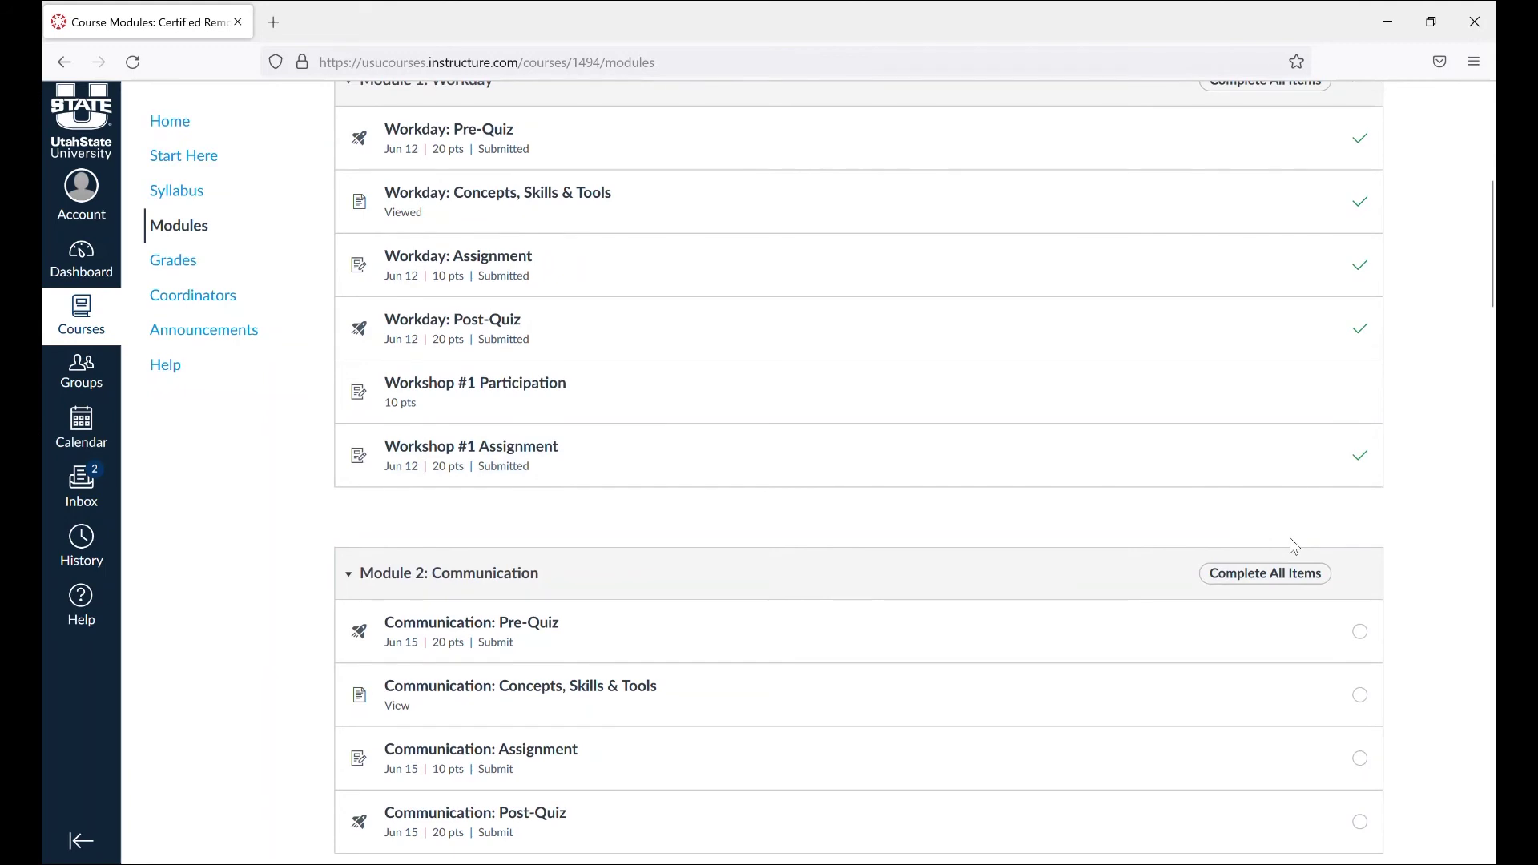
{"action": "left_click", "coordinate": [177, 370]}
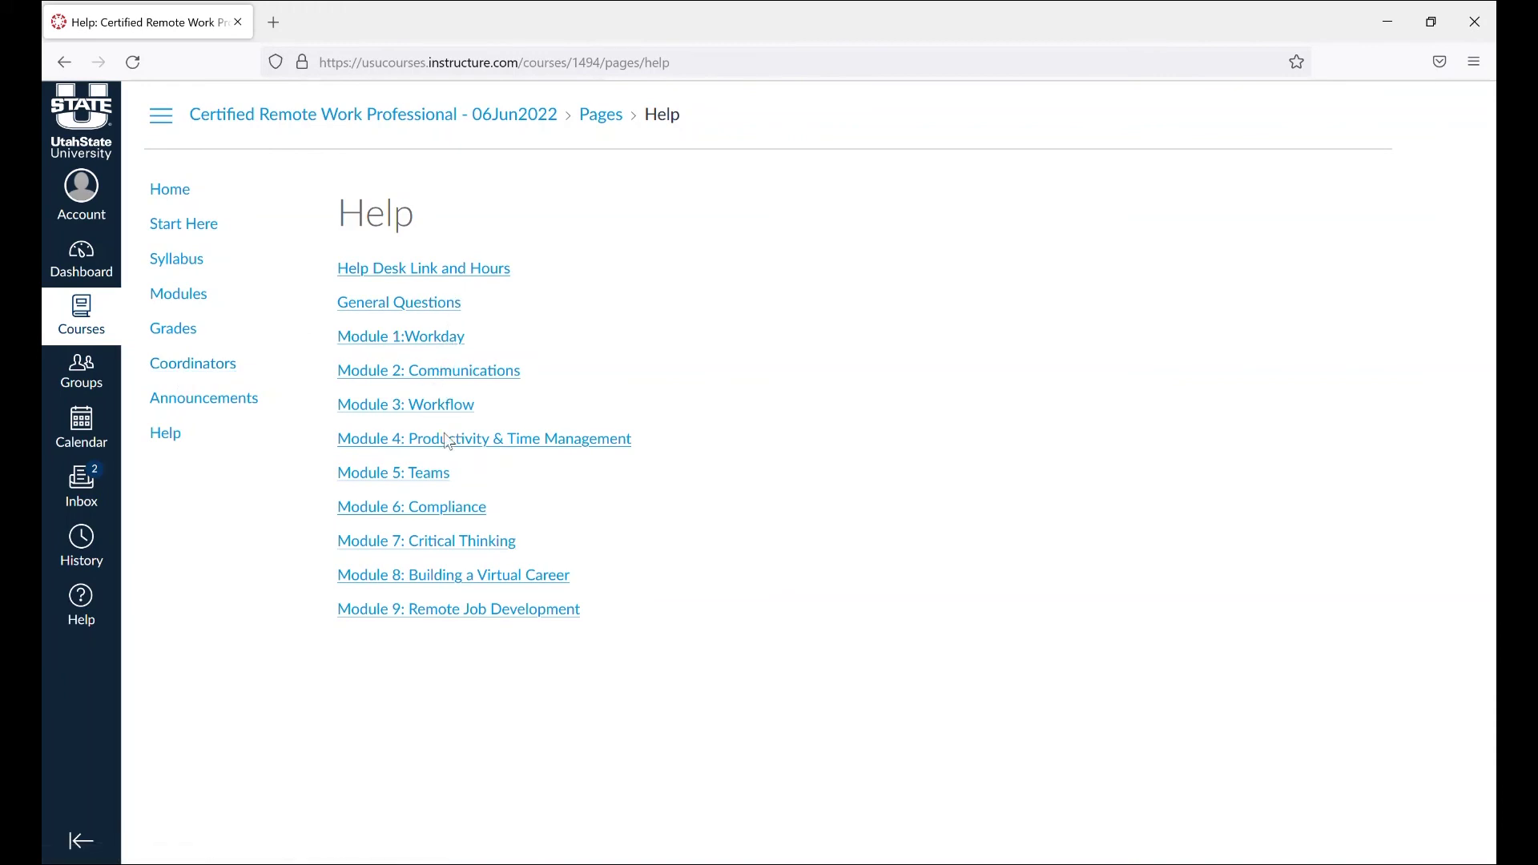
Open Help - Module 1: Workday and expand question 1 on uploading the Pre-Assessment completion code.
{"action": "left_click", "coordinate": [441, 342]}
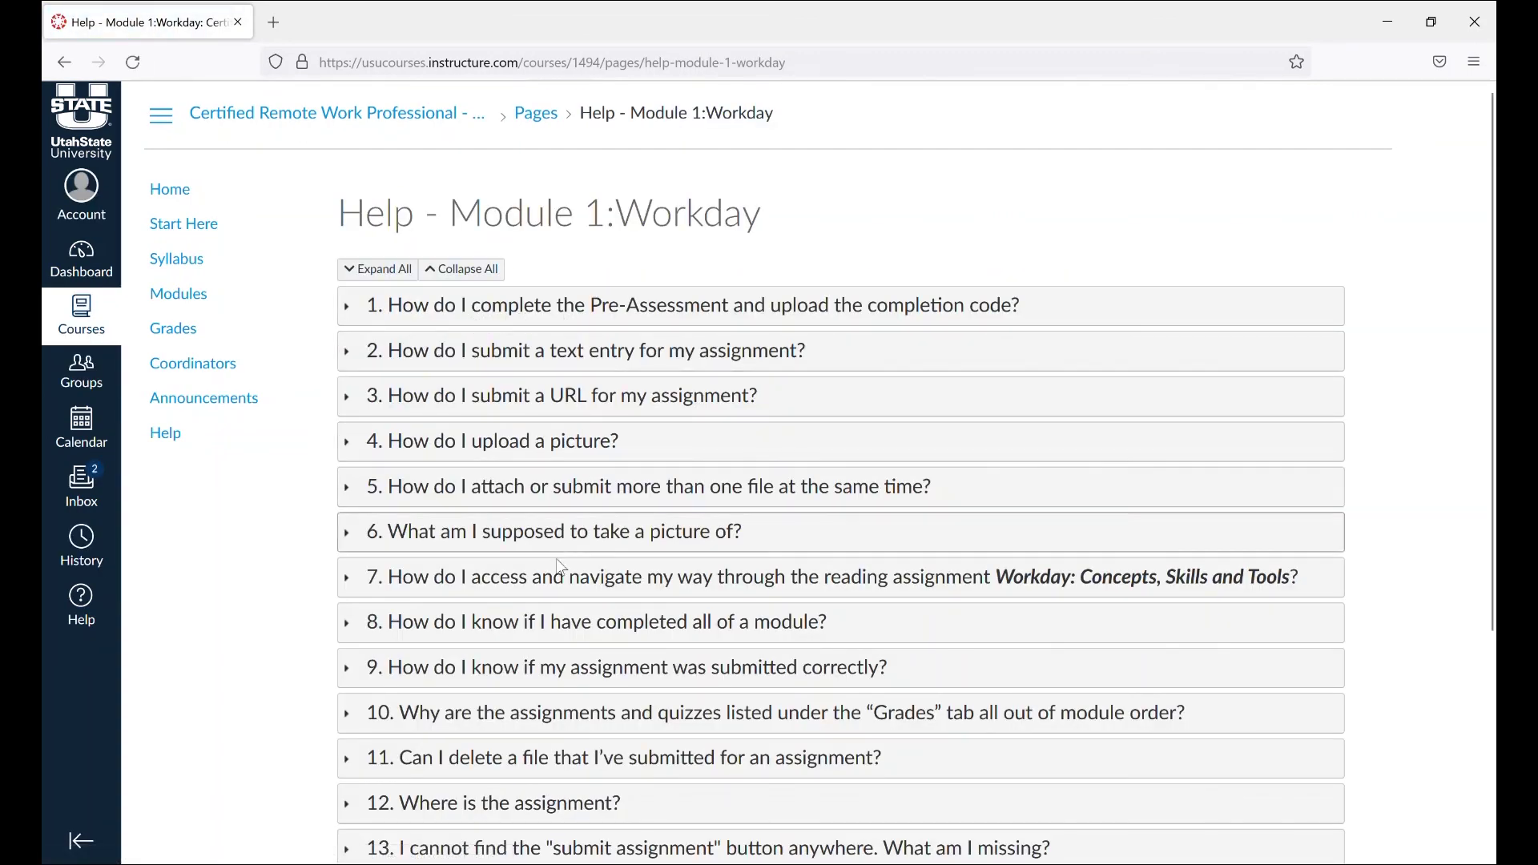
{"action": "left_click", "coordinate": [454, 309]}
{"action": "scroll", "coordinate": [685, 471], "scroll_direction": "down", "scroll_amount": 5}
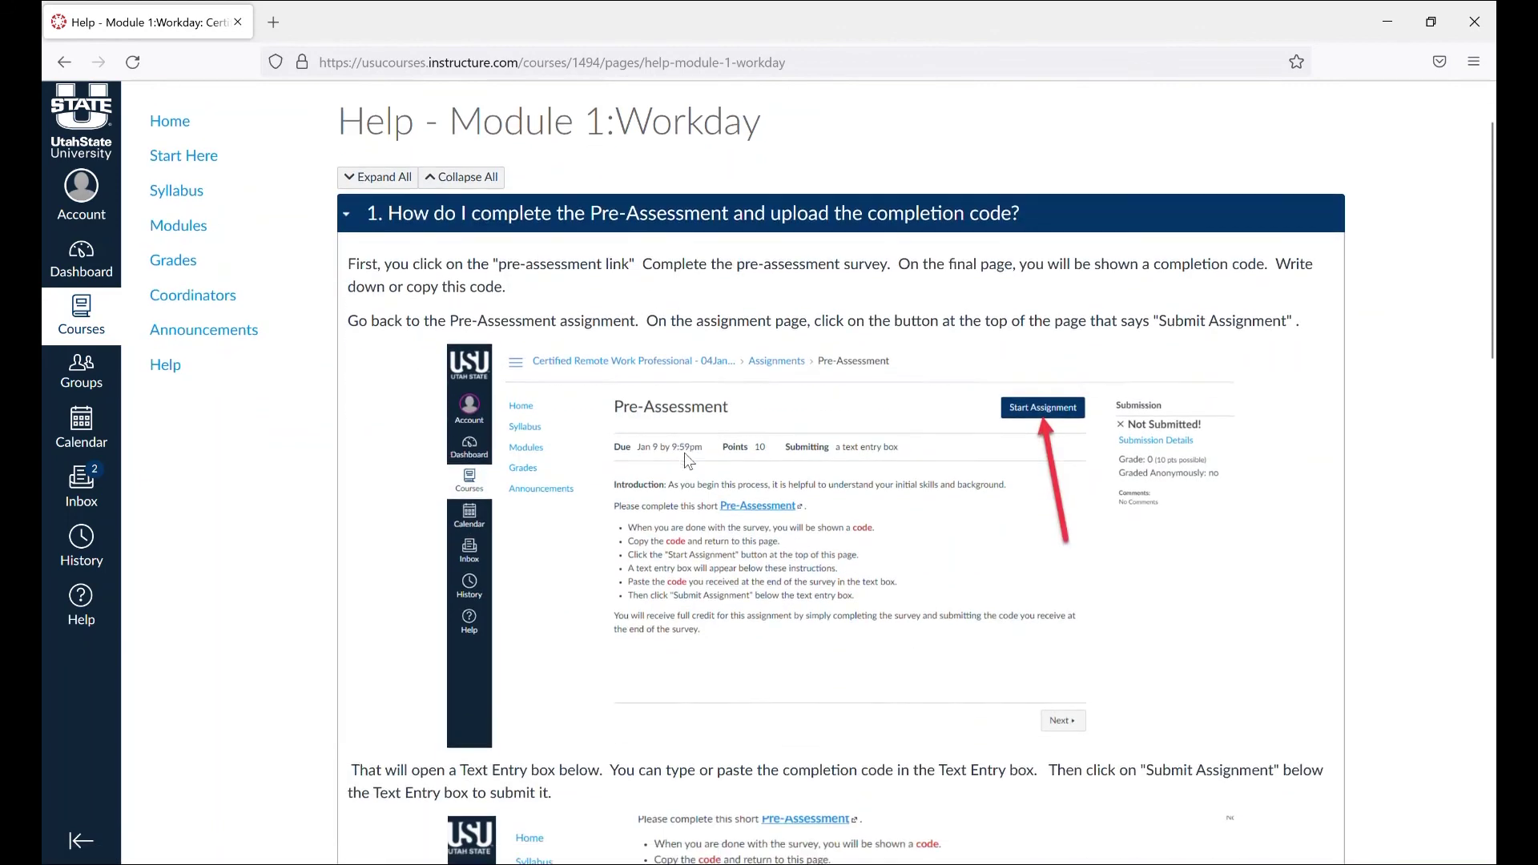
{"action": "scroll", "coordinate": [685, 472], "scroll_direction": "down", "scroll_amount": 4}
{"action": "scroll", "coordinate": [686, 471], "scroll_direction": "down", "scroll_amount": 4}
{"action": "scroll", "coordinate": [685, 472], "scroll_direction": "down", "scroll_amount": 3}
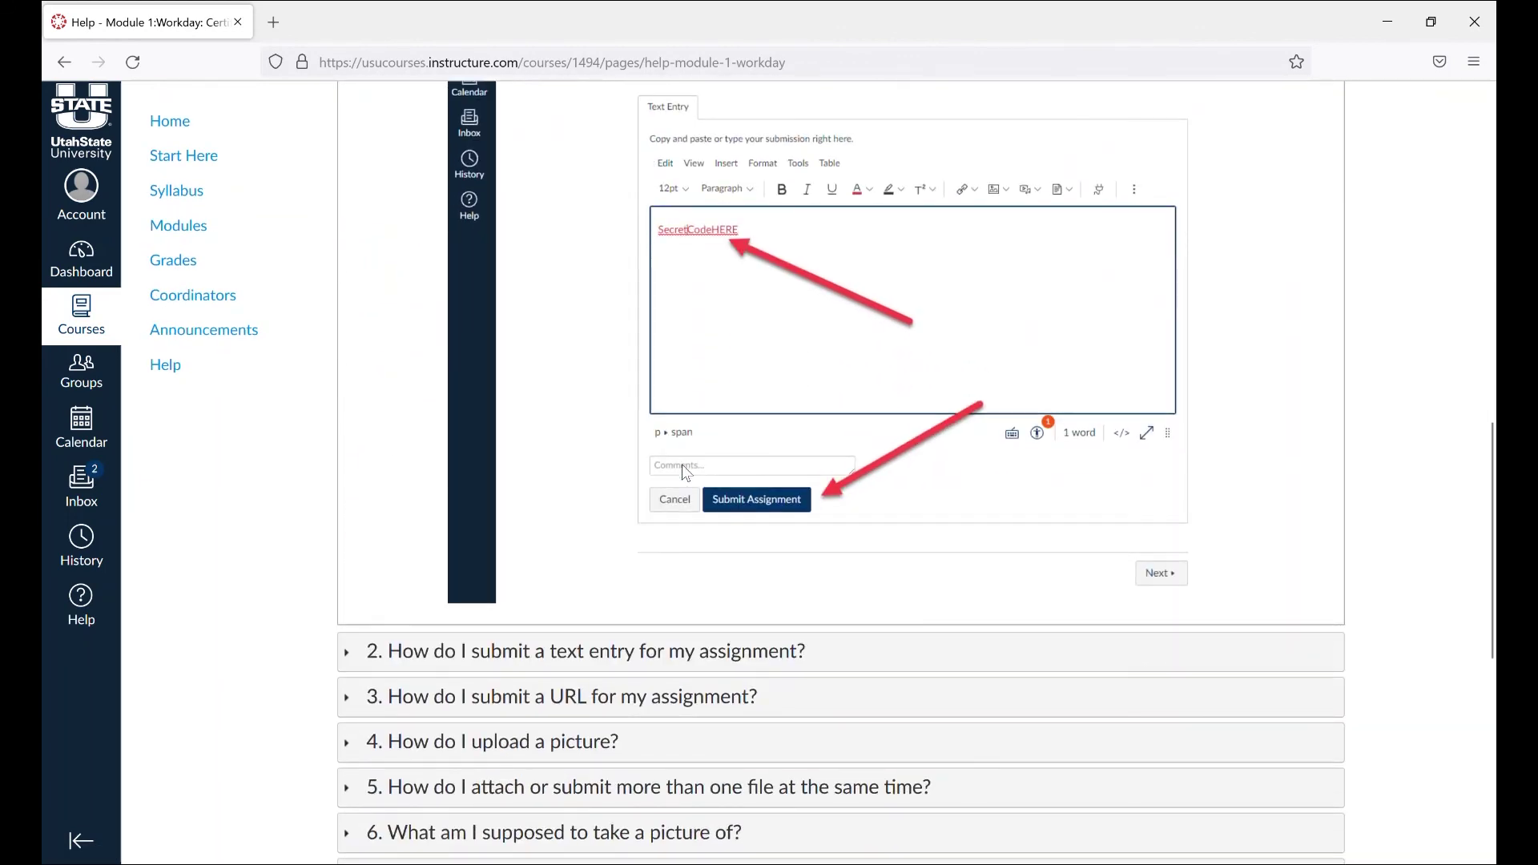
{"action": "scroll", "coordinate": [685, 472], "scroll_direction": "down", "scroll_amount": 3}
{"action": "left_click", "coordinate": [686, 454]}
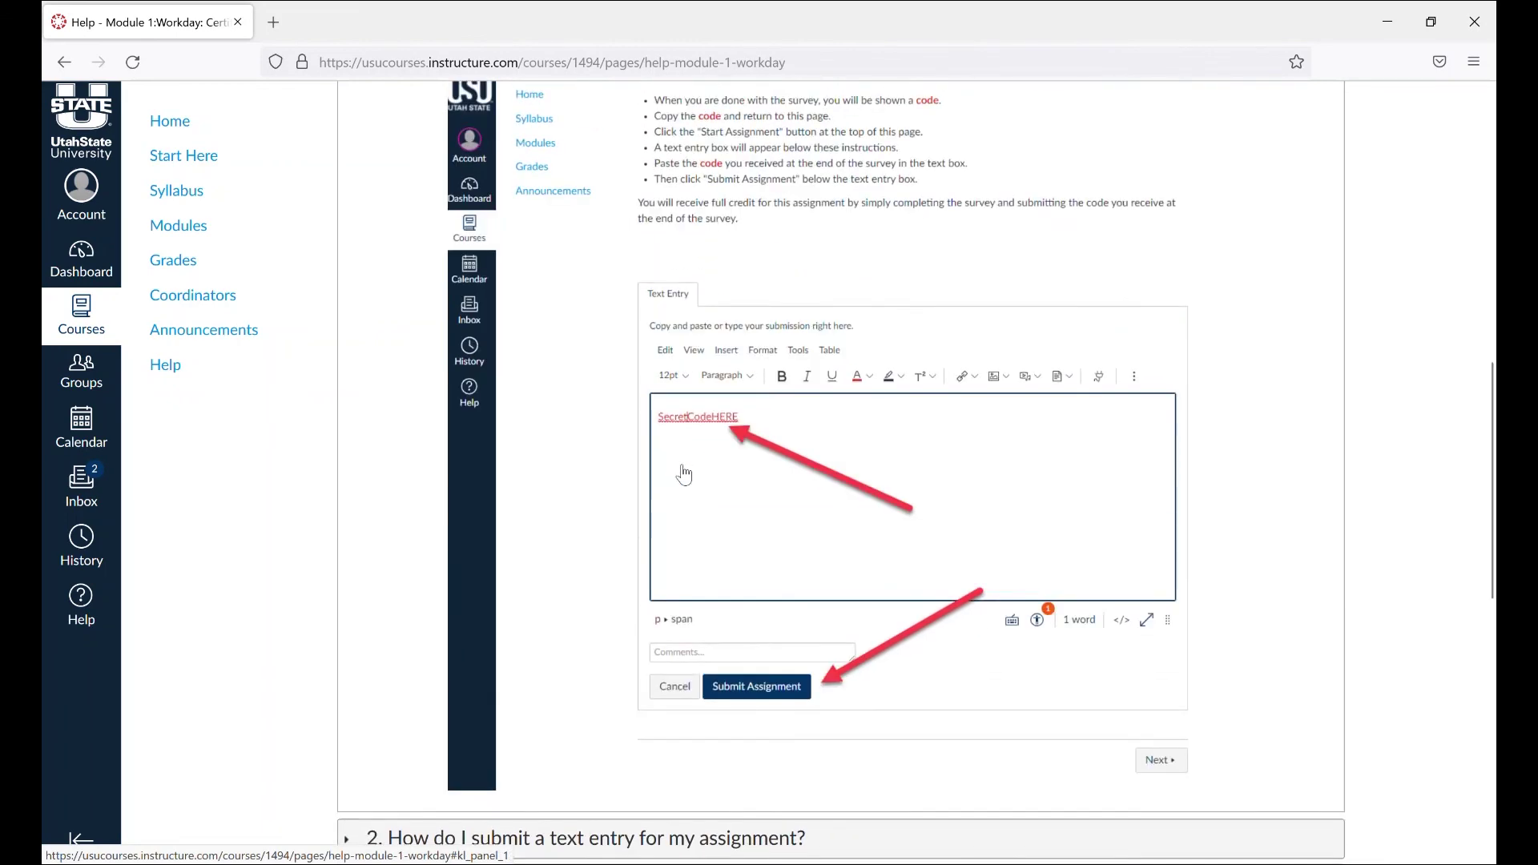
{"action": "scroll", "coordinate": [685, 472], "scroll_direction": "up", "scroll_amount": 5}
{"action": "scroll", "coordinate": [685, 471], "scroll_direction": "up", "scroll_amount": 3}
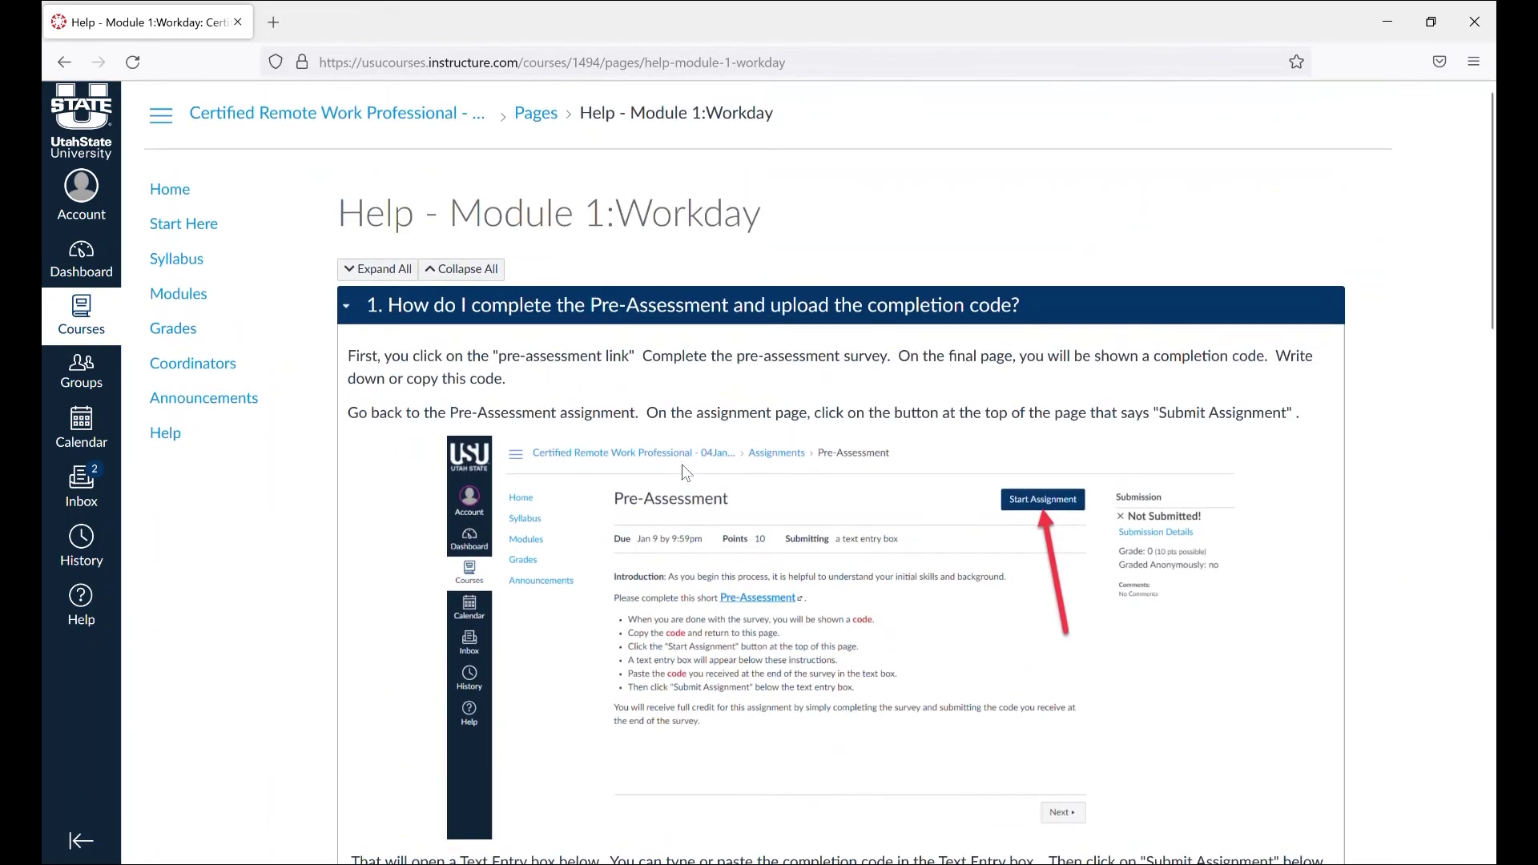